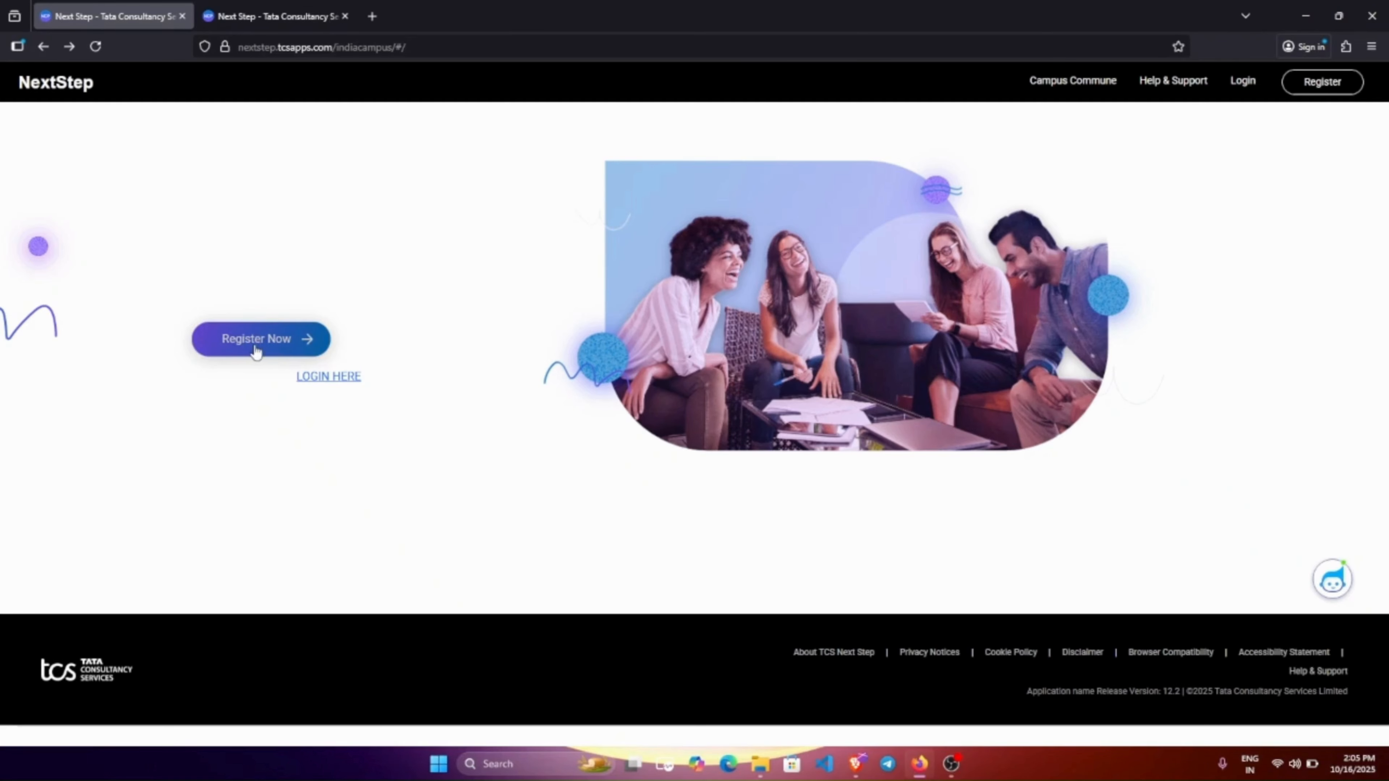
Start a new candidate registration, pick the Information Technology category, and continue.
left_click(240, 342)
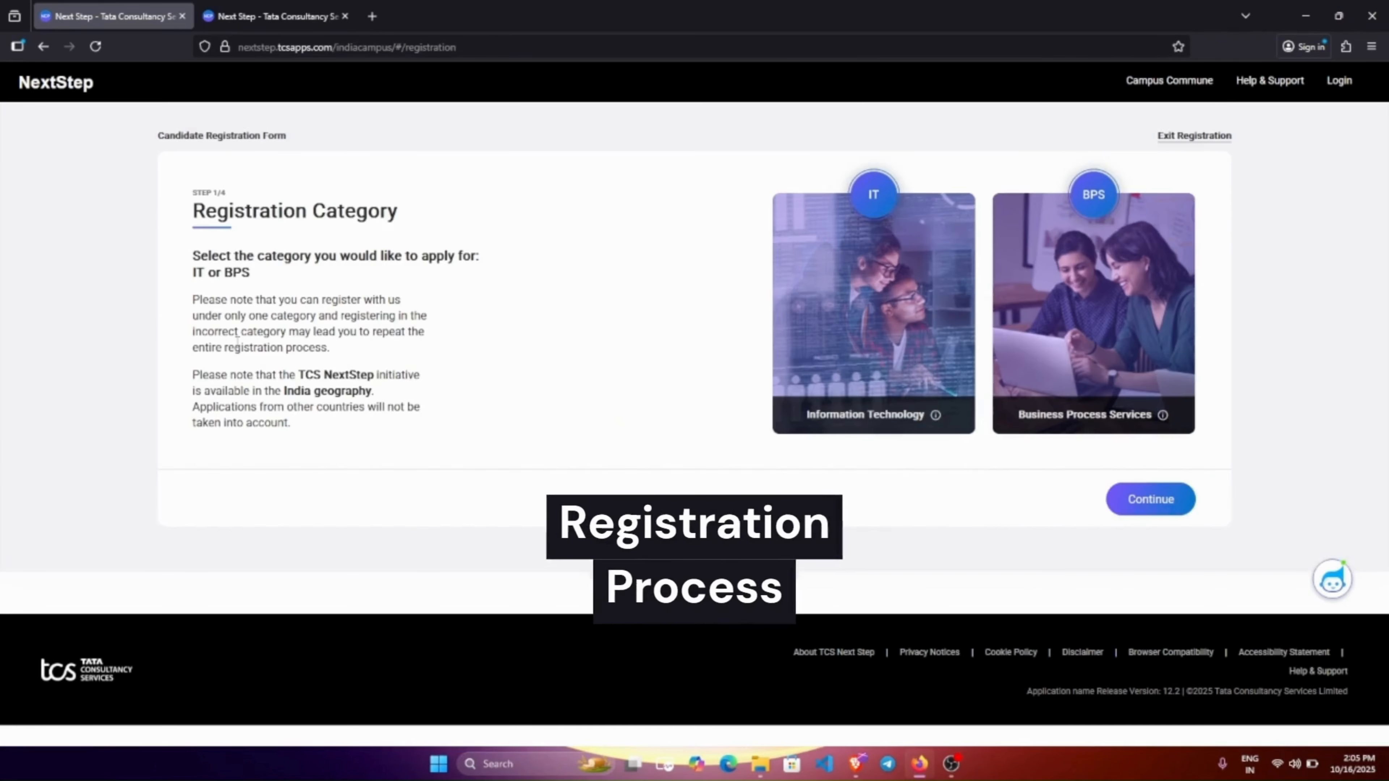
left_click(895, 308)
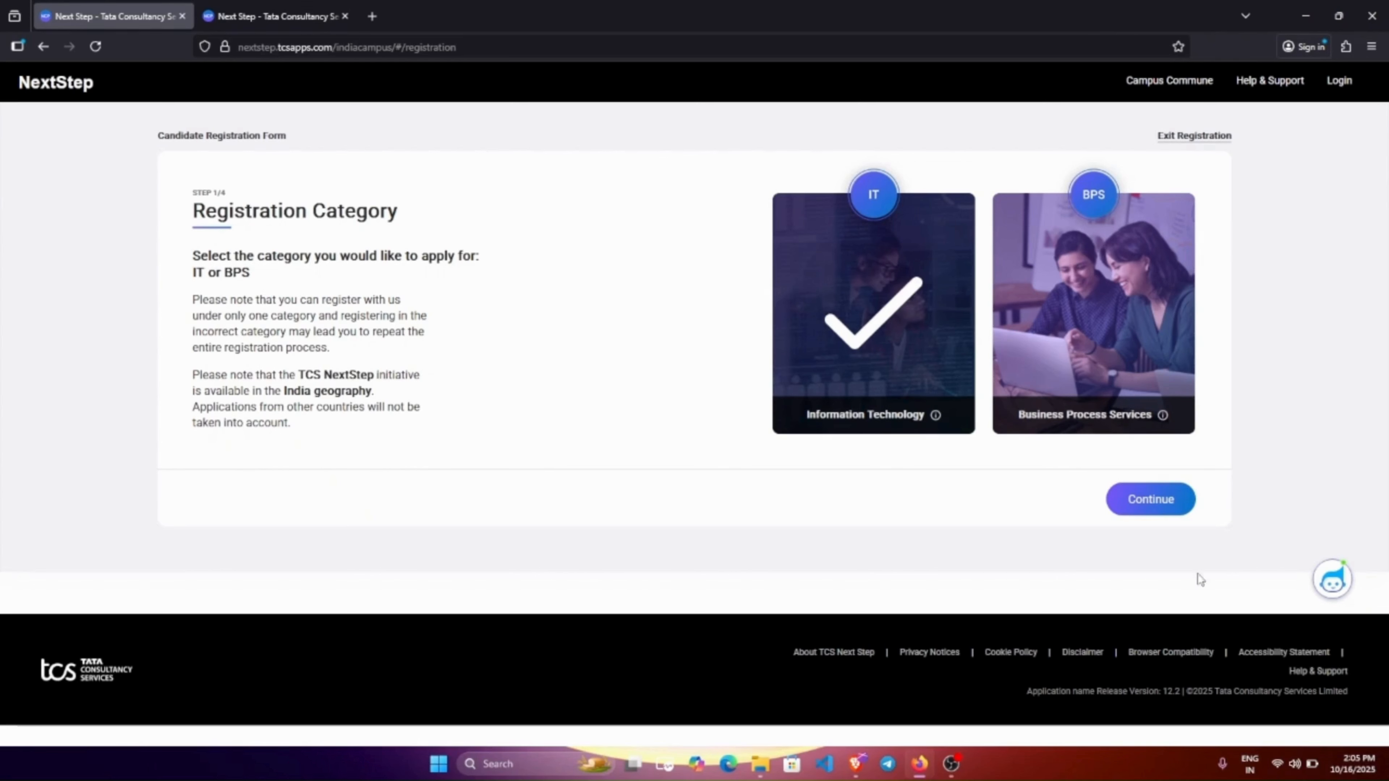
left_click(1141, 502)
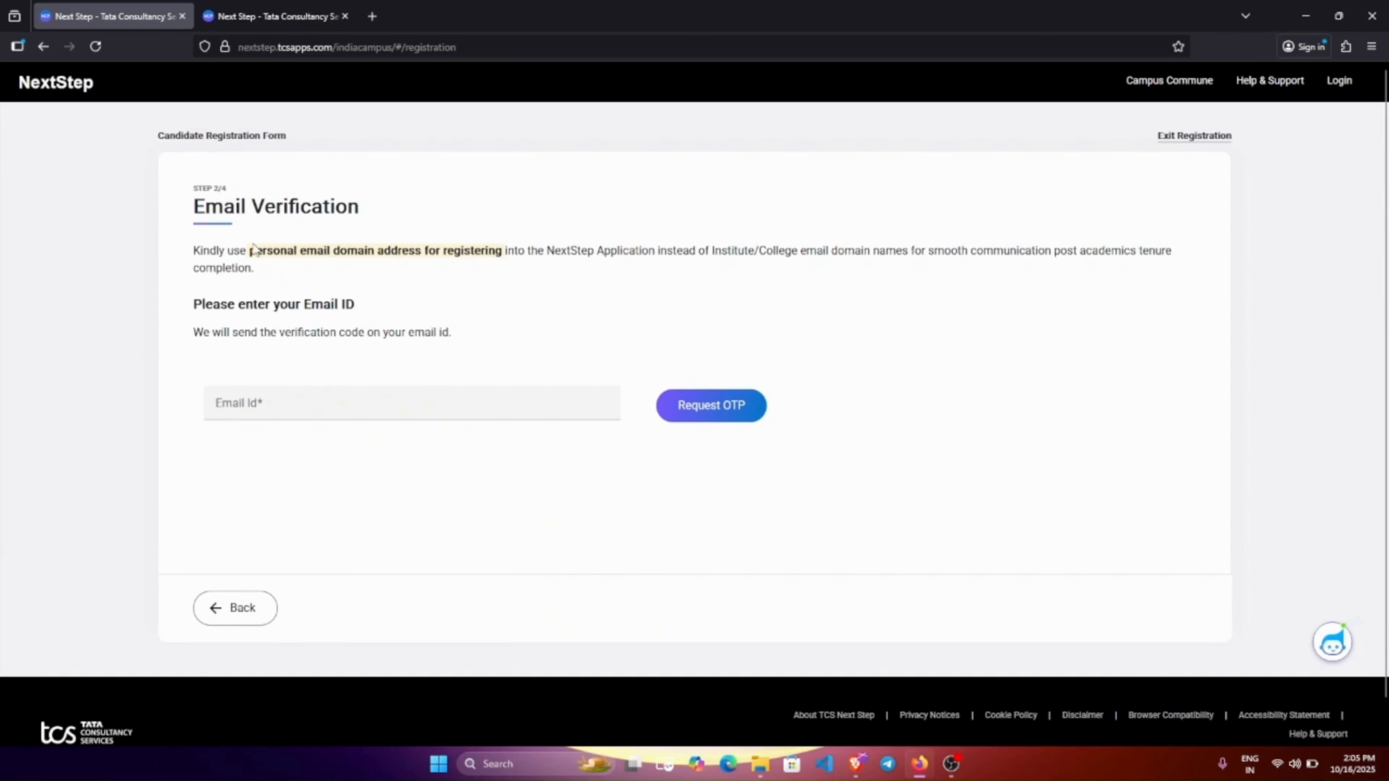
Enter the candidate's personal e-mail address, replacing a mistyped start, and request an OTP.
left_click(284, 412)
type("t")
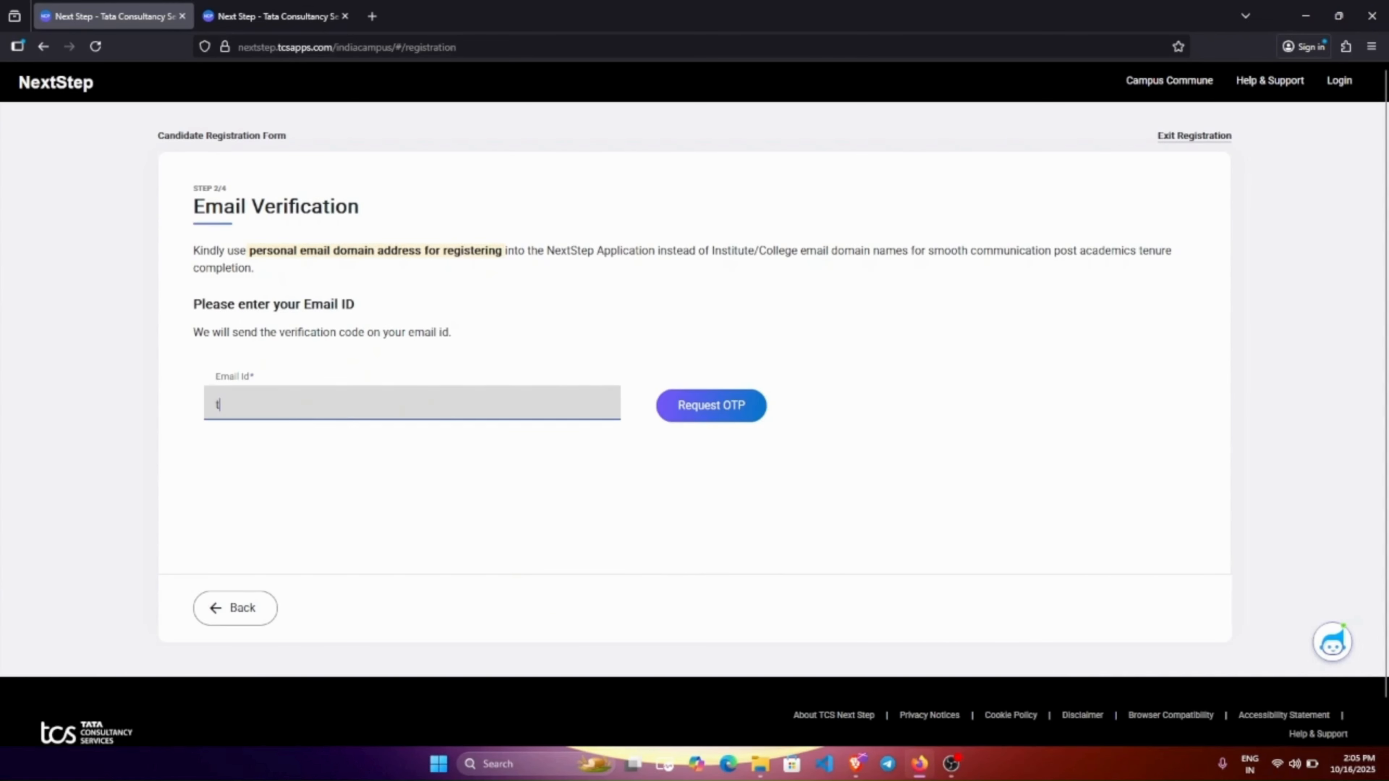
type("rainin")
key("ctrl+a")
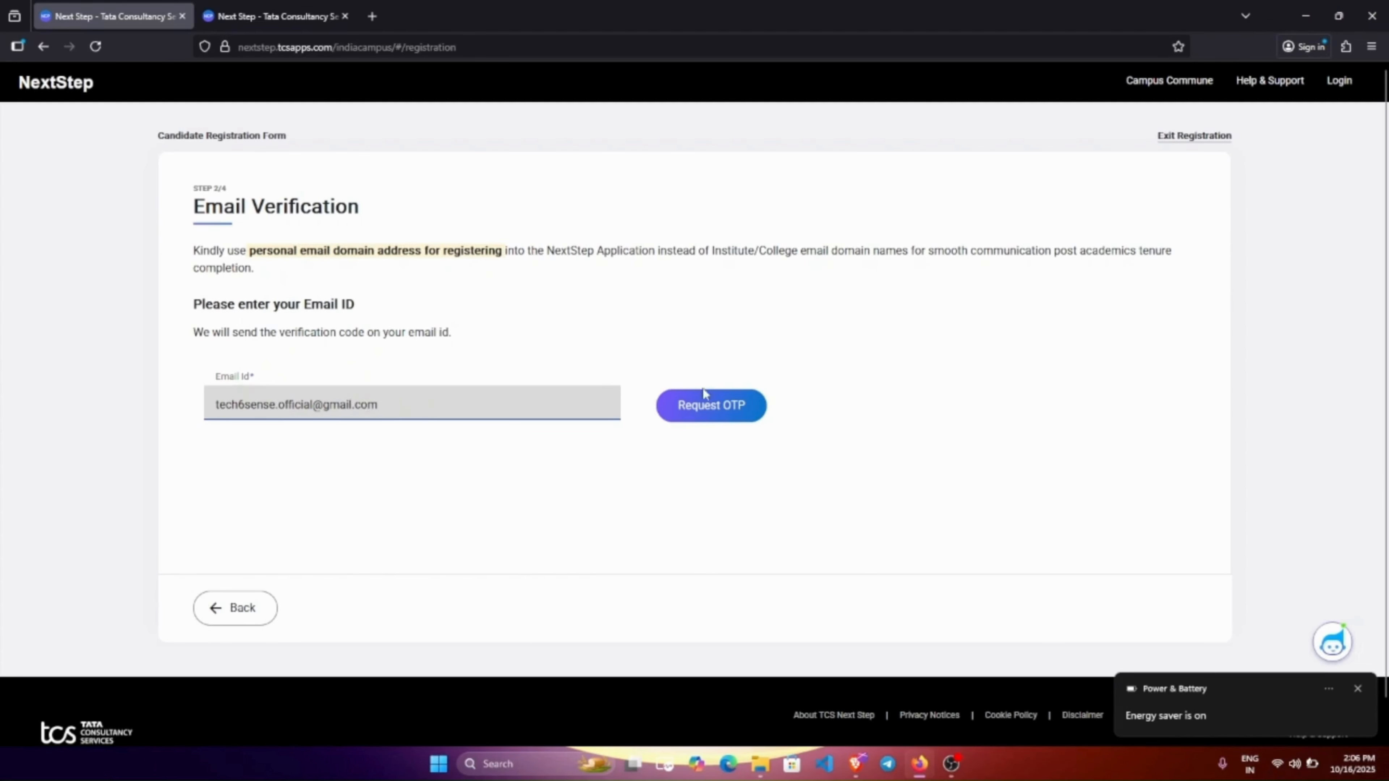
left_click(709, 415)
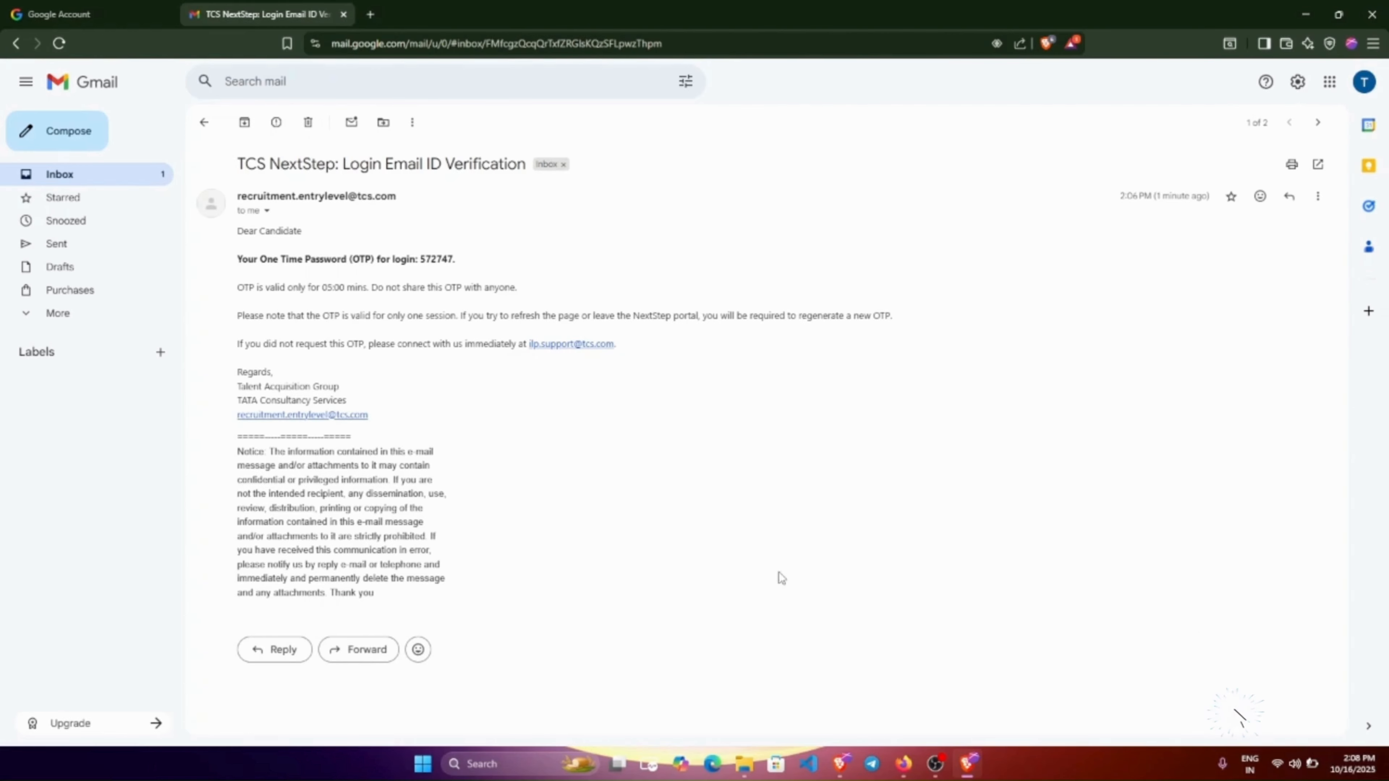
Return from Gmail to the NextStep verification page with the OTP noted.
left_click(903, 763)
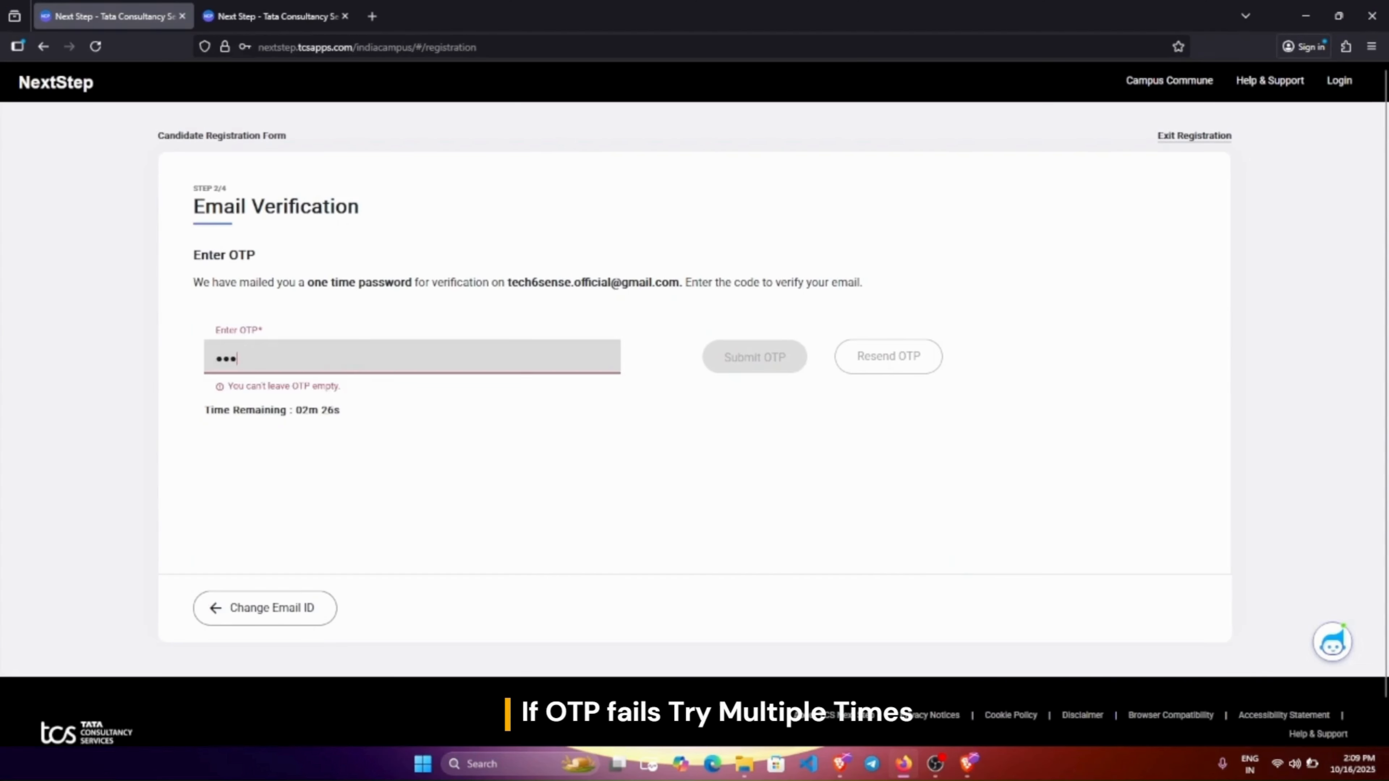
Fill in the e-mailed OTP, decline saving the password, and continue to Other Verification.
key("Return")
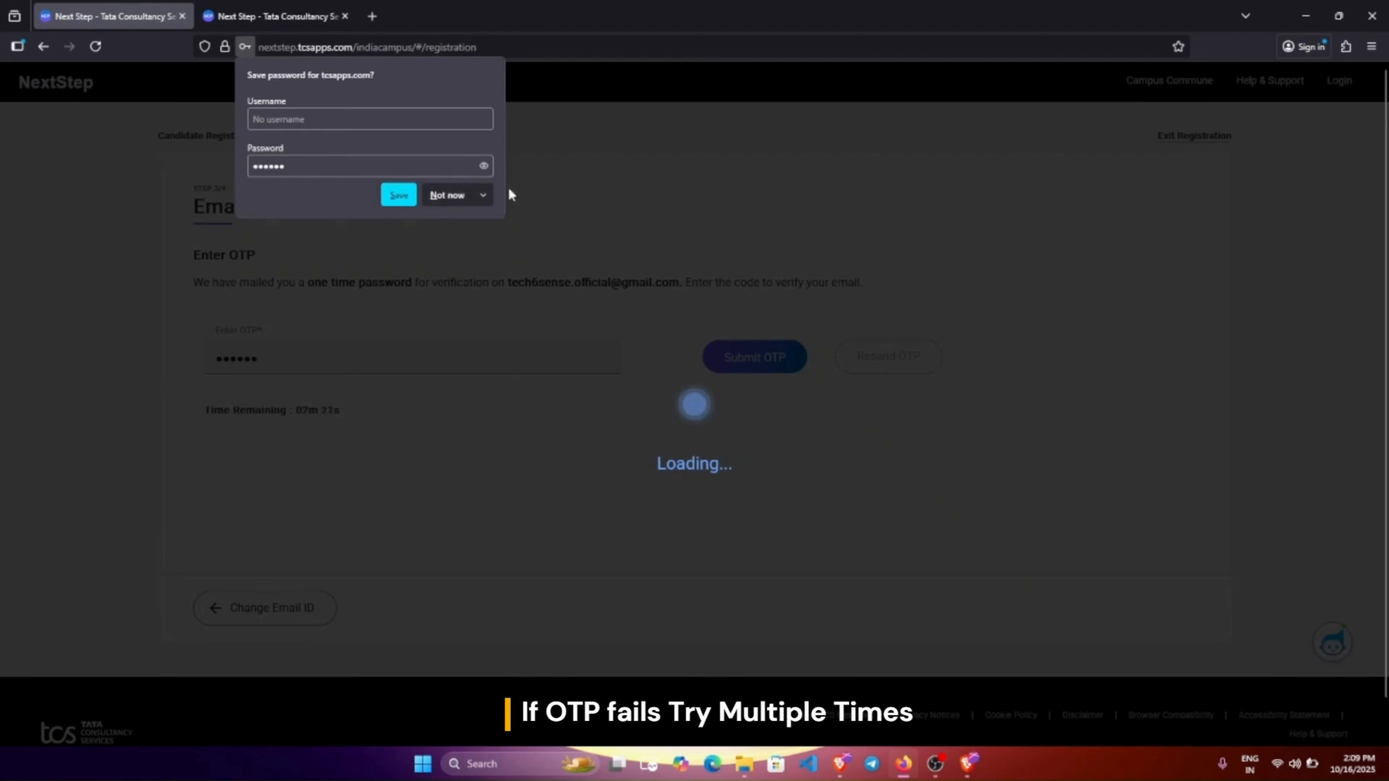
left_click(454, 193)
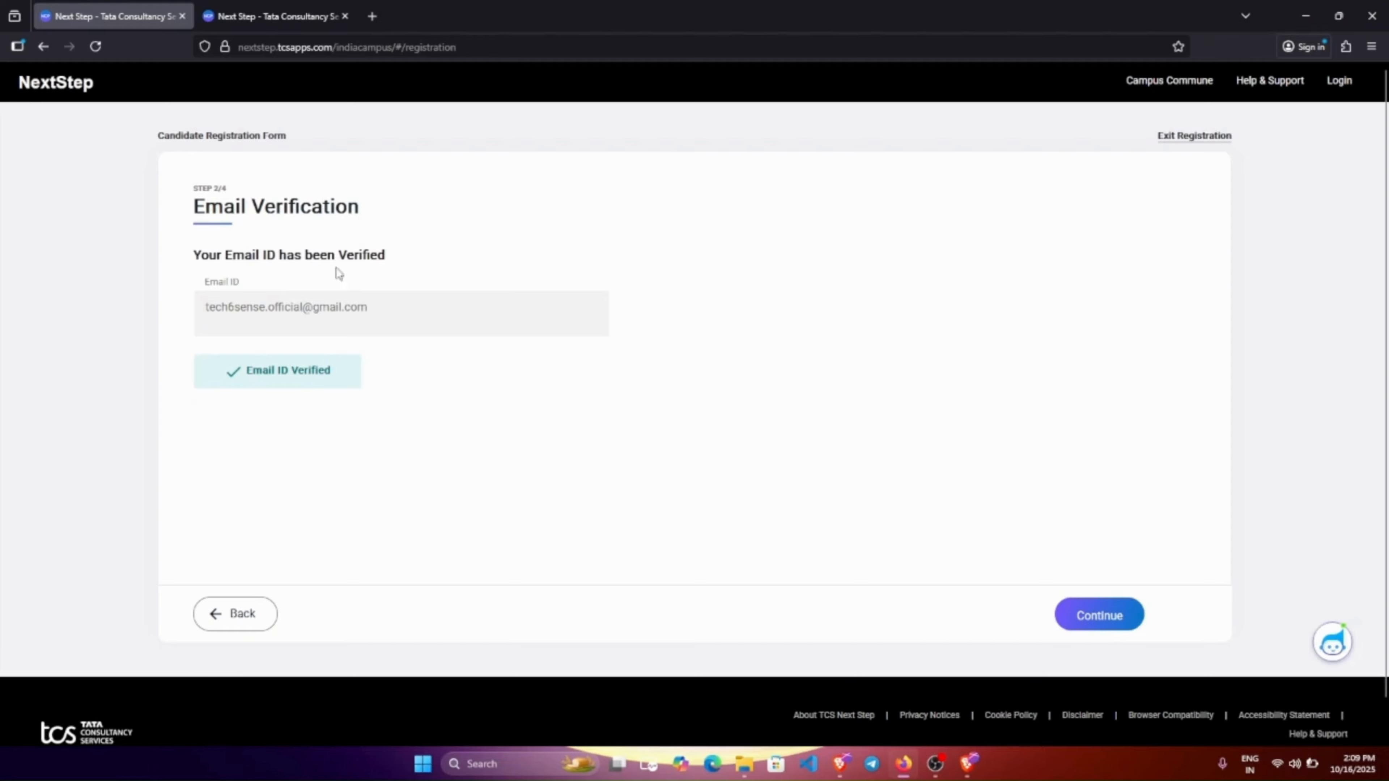
left_click(1090, 624)
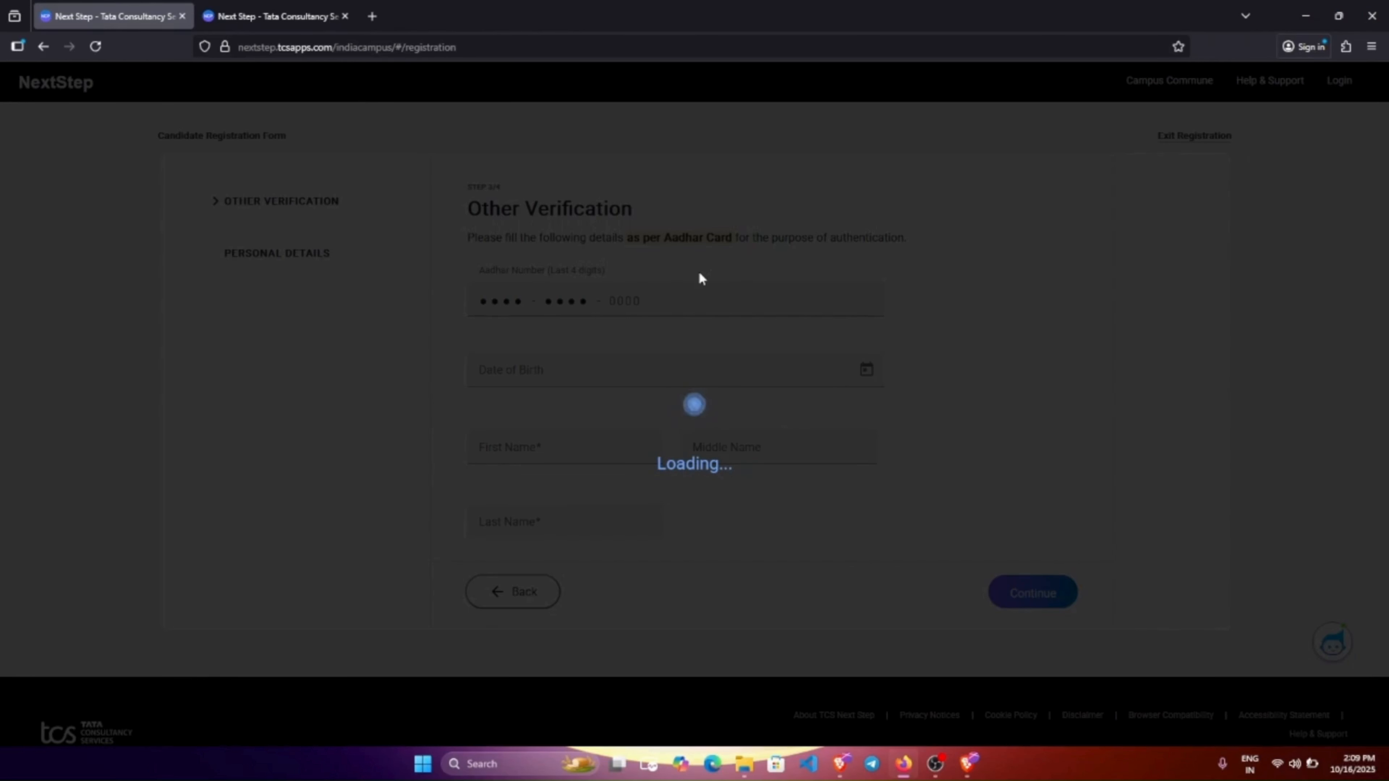
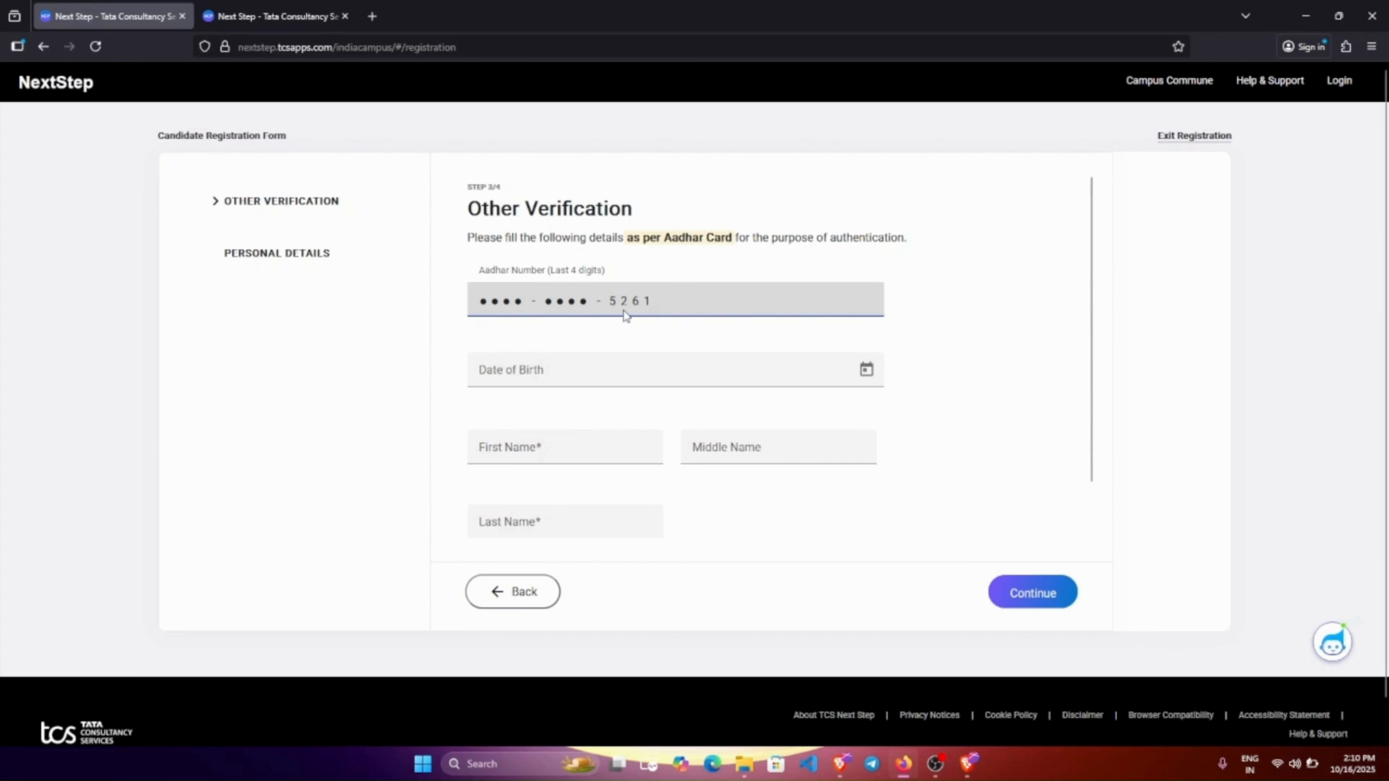
Enter the Aadhaar last-four digits and pick 01/01/2000 as the date of birth.
left_click(757, 363)
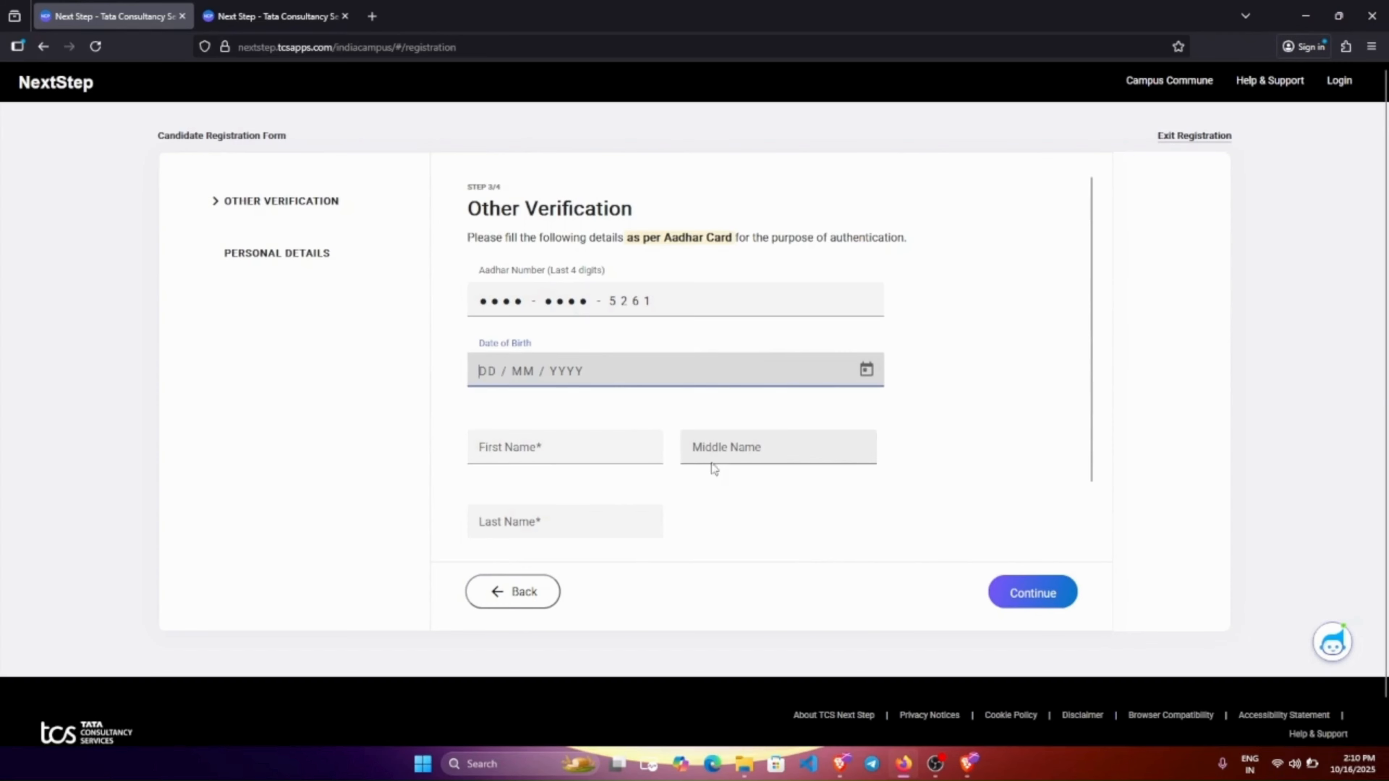
scroll(993, 438, "down", 2)
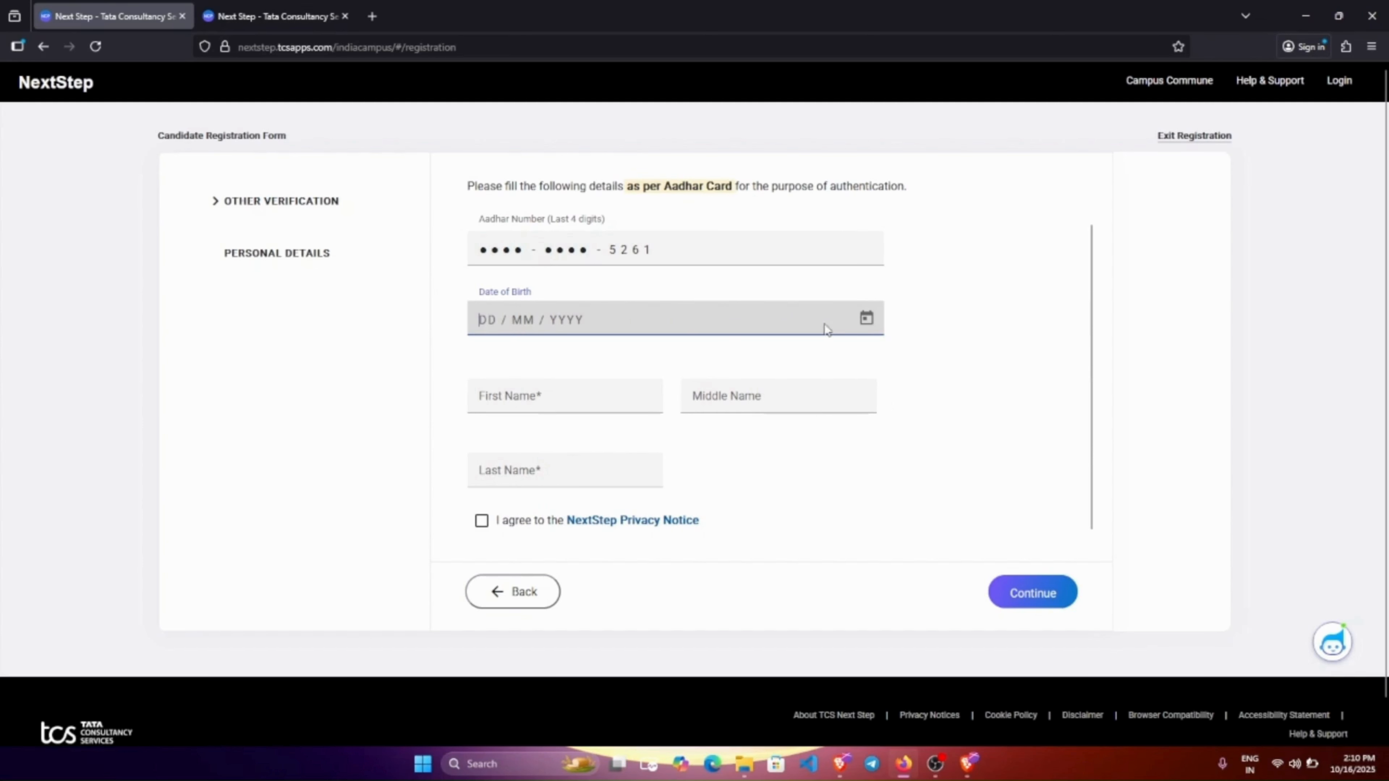
left_click(867, 323)
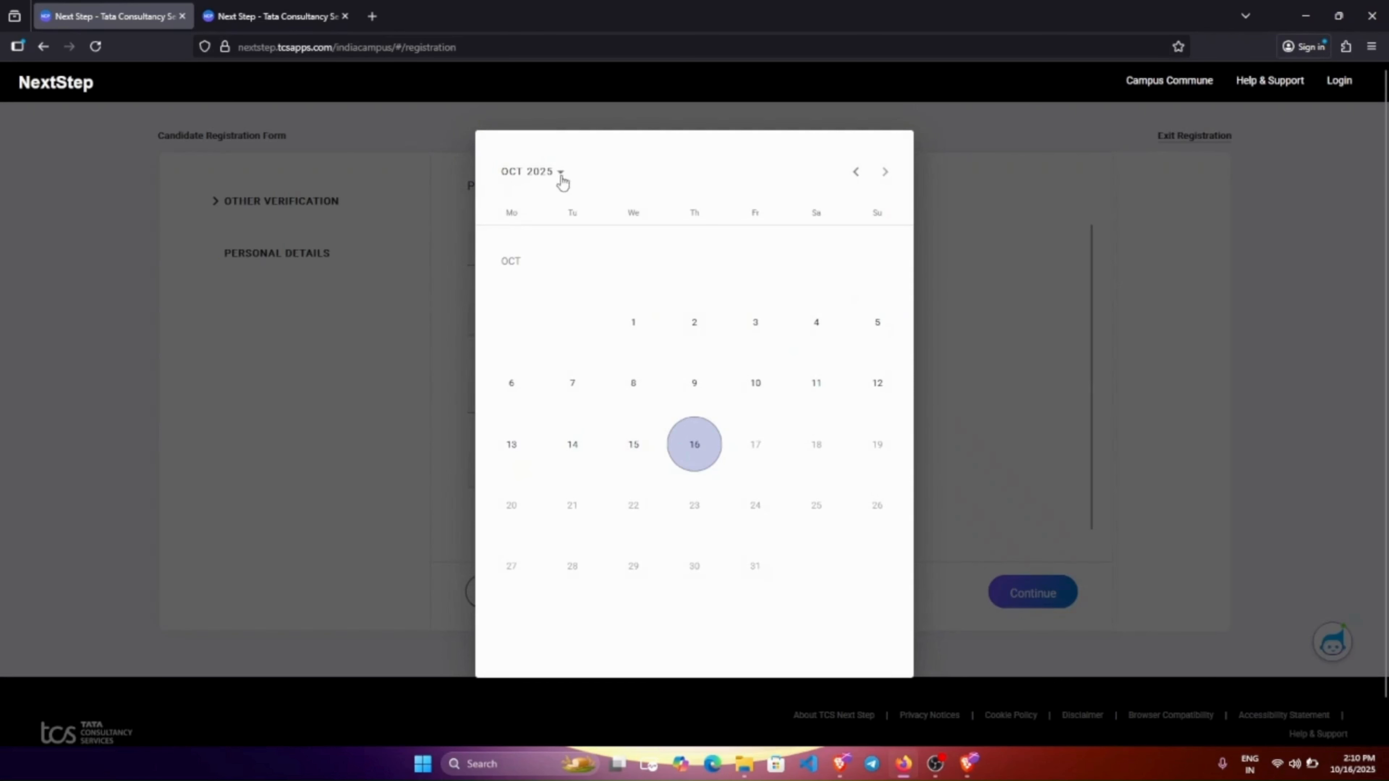
left_click(561, 178)
left_click(855, 171)
left_click(855, 171)
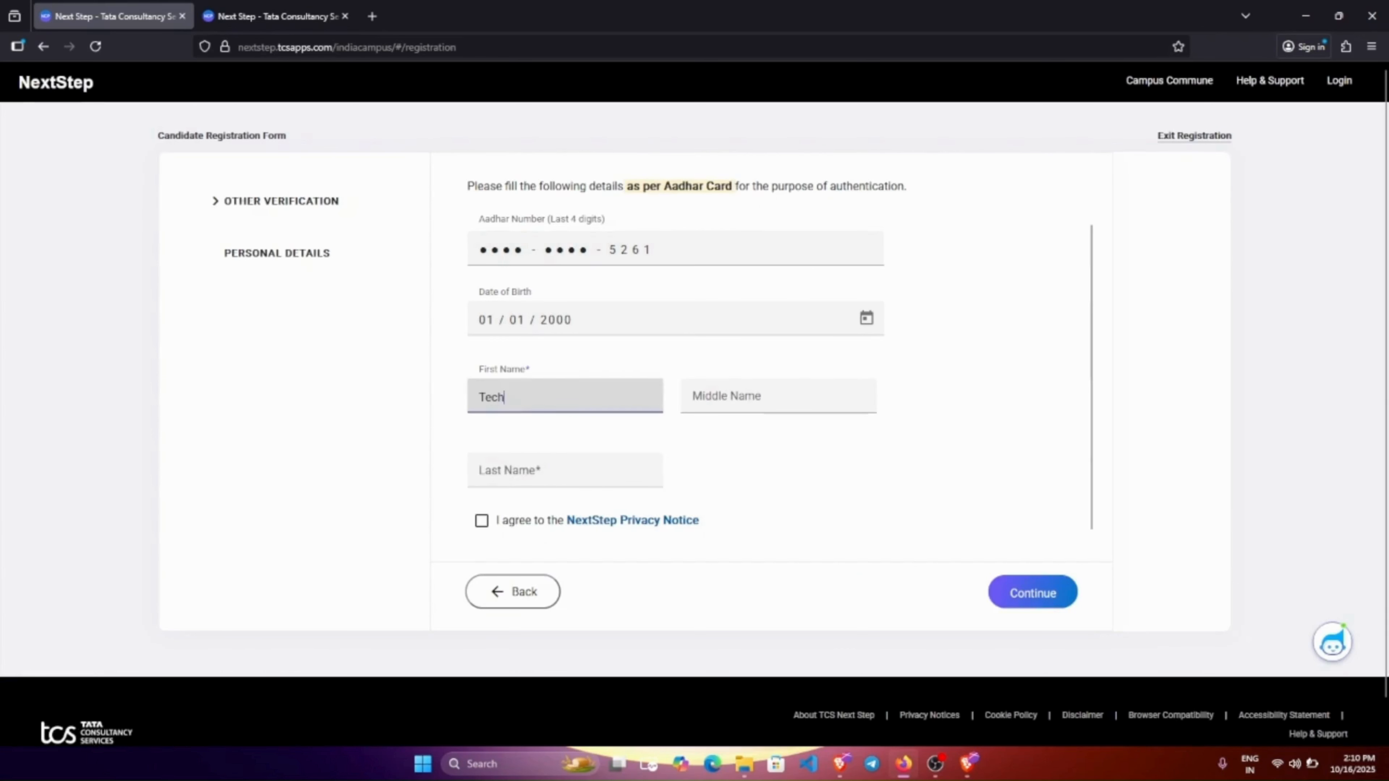
left_click(547, 471)
Enter the candidate's name, accept the NextStep Privacy Notice, and continue to Personal Details.
type("Sense")
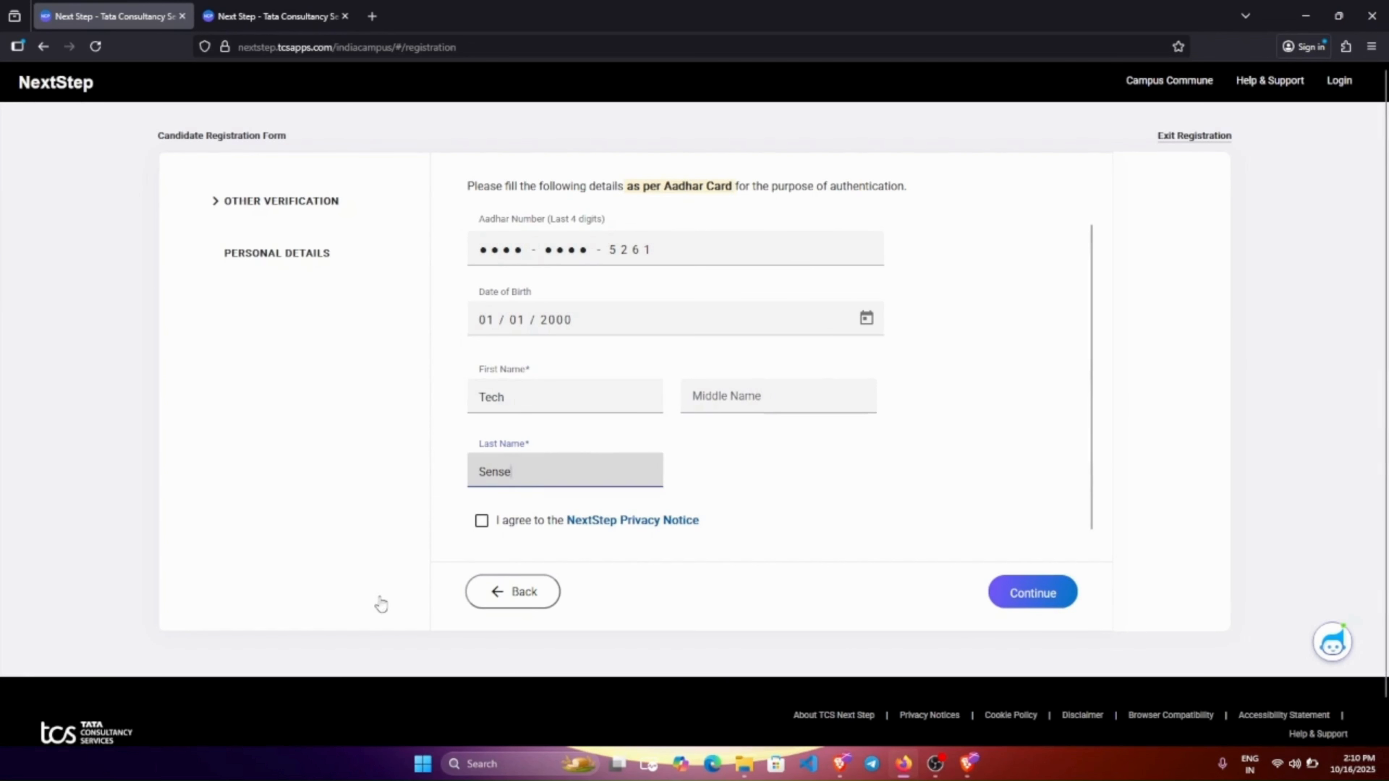
left_click(481, 521)
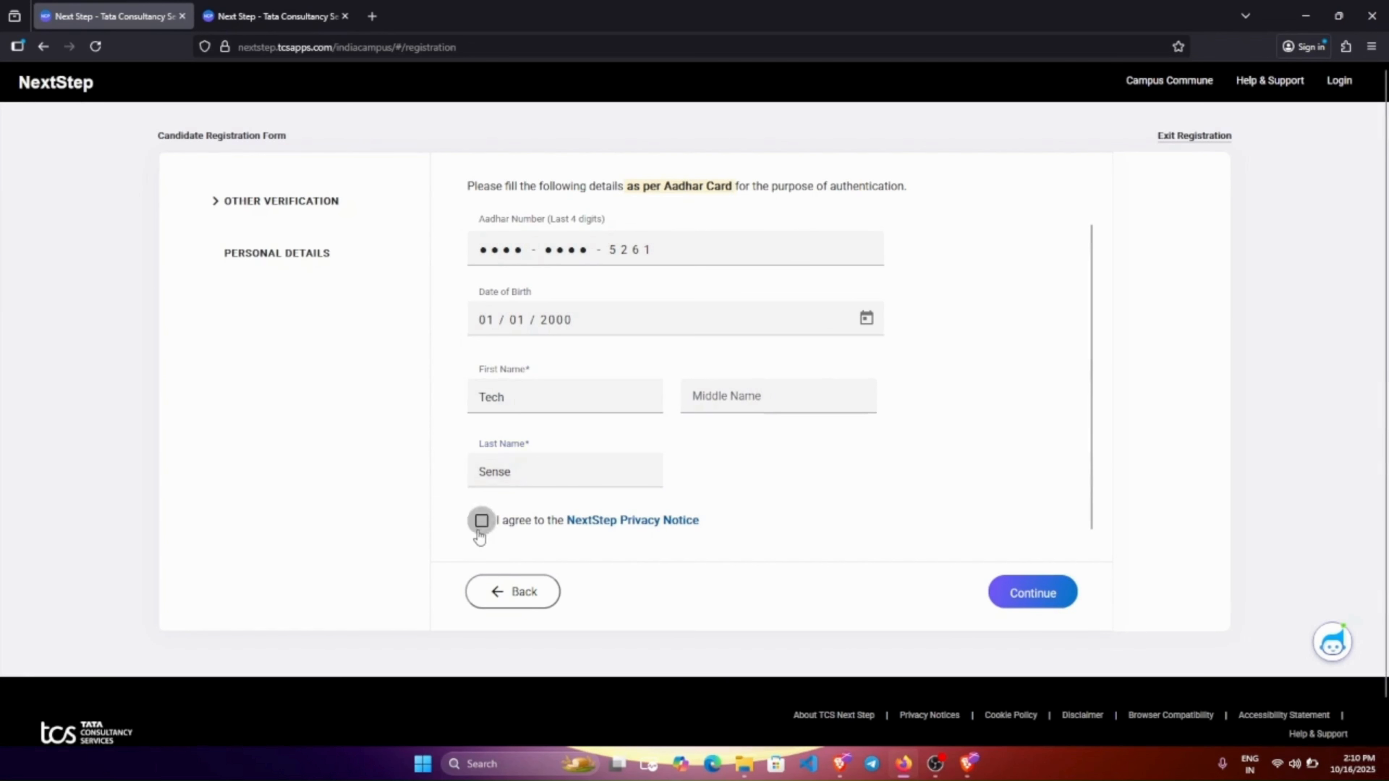
scroll(479, 533, "down", 20)
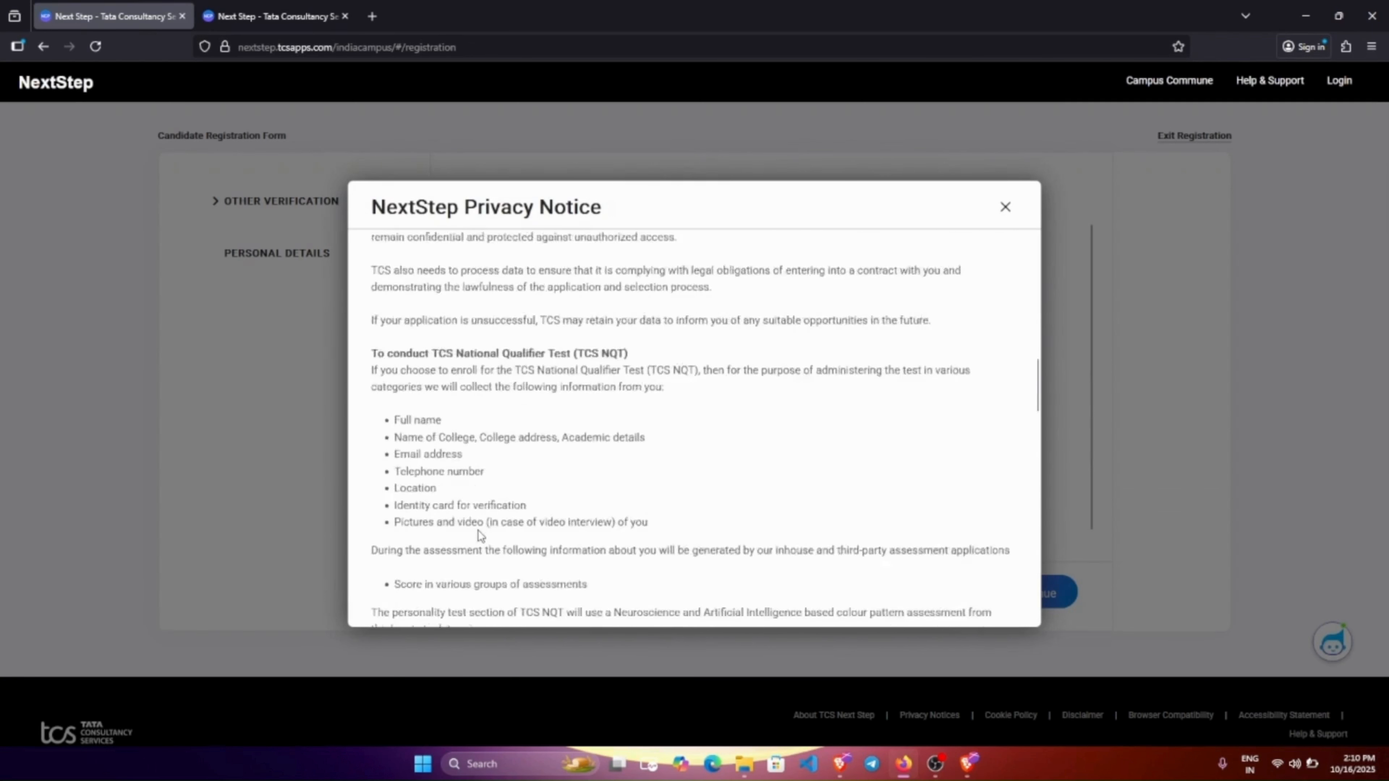
scroll(480, 533, "down", 5)
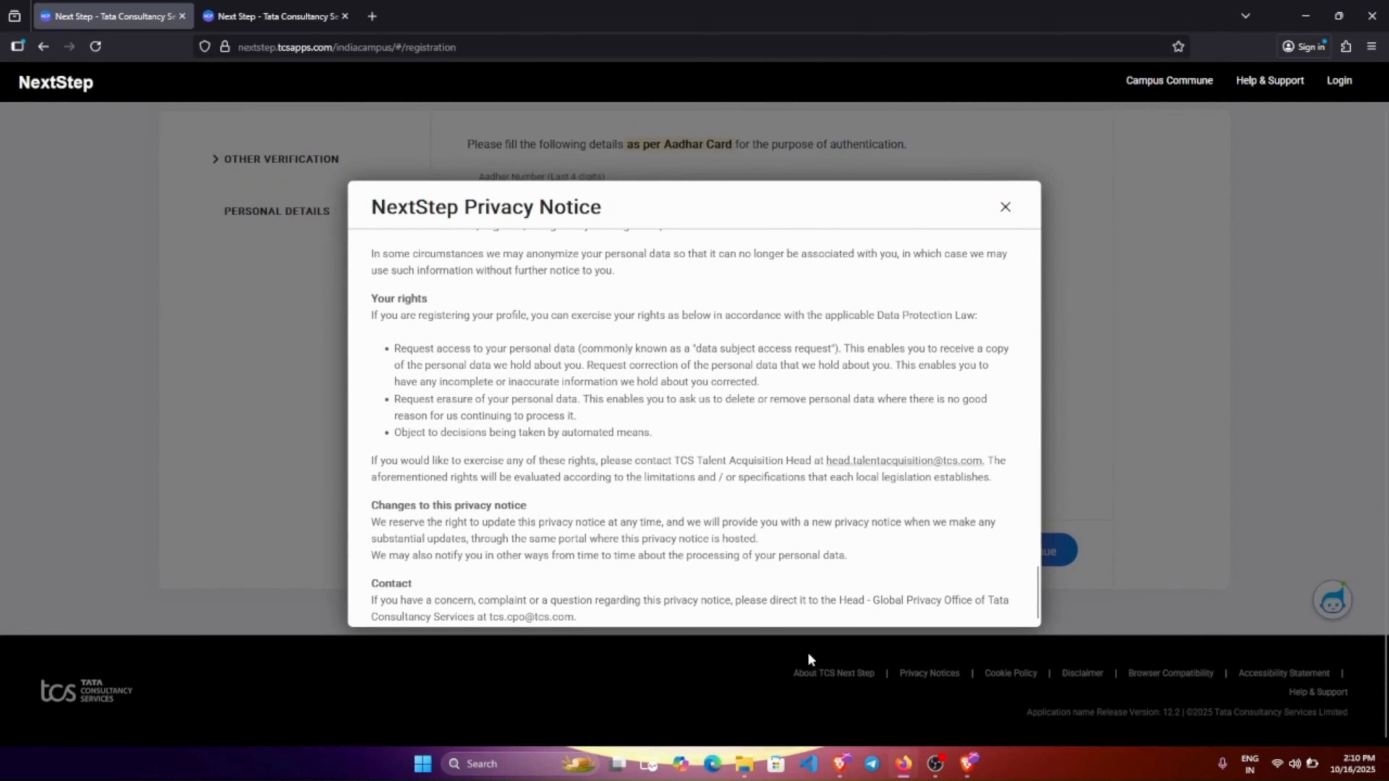
left_click(1005, 208)
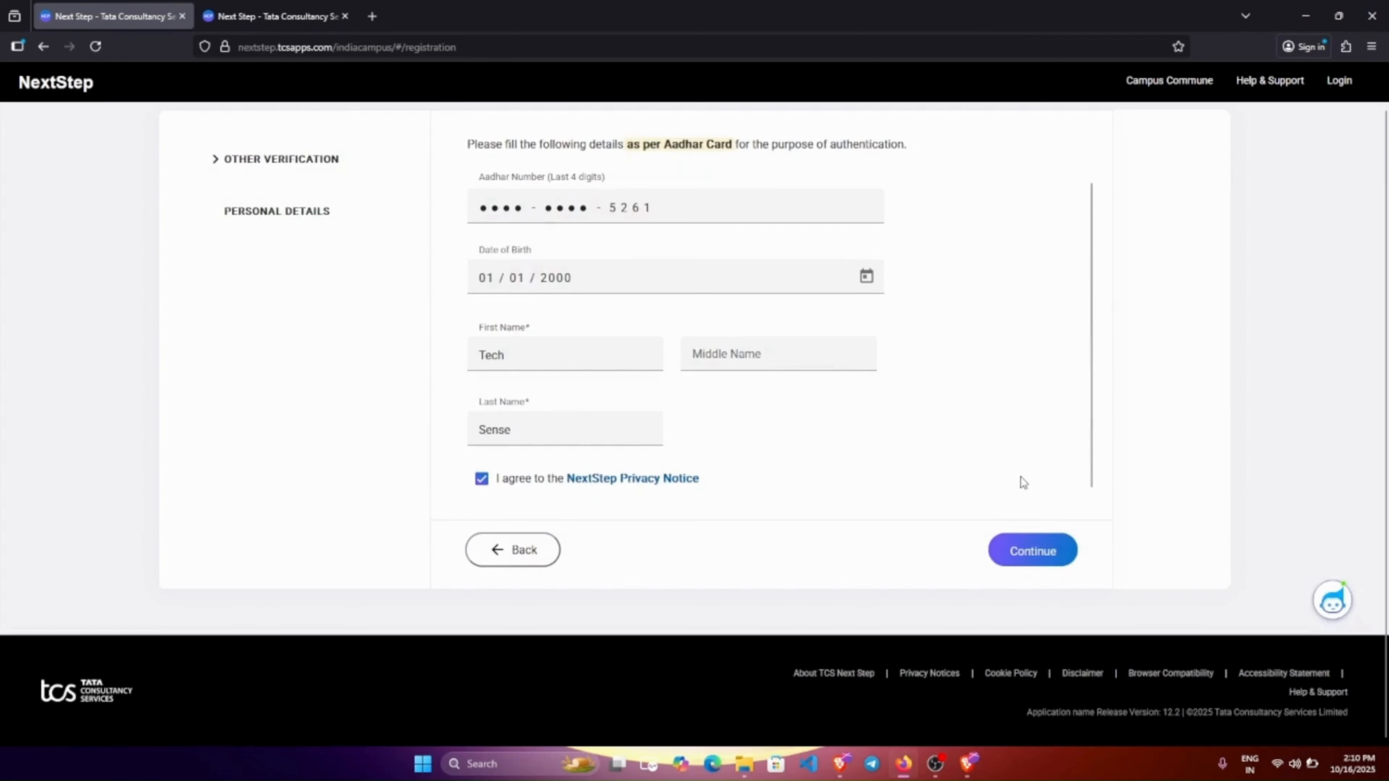
left_click(1033, 551)
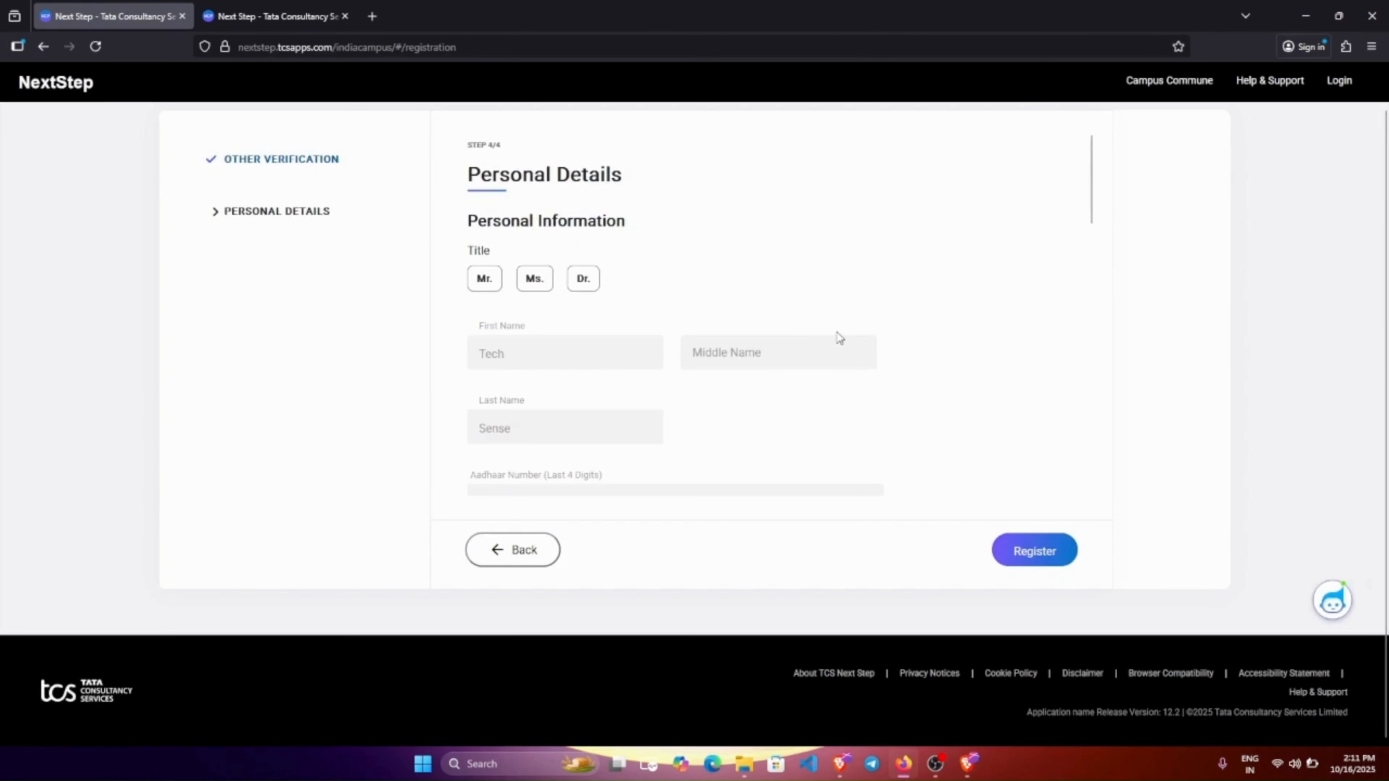
Set the title to Mr. and the nearest TCS office to TCS - Kolkata.
left_click(496, 280)
scroll(608, 398, "down", 2)
scroll(608, 398, "down", 5)
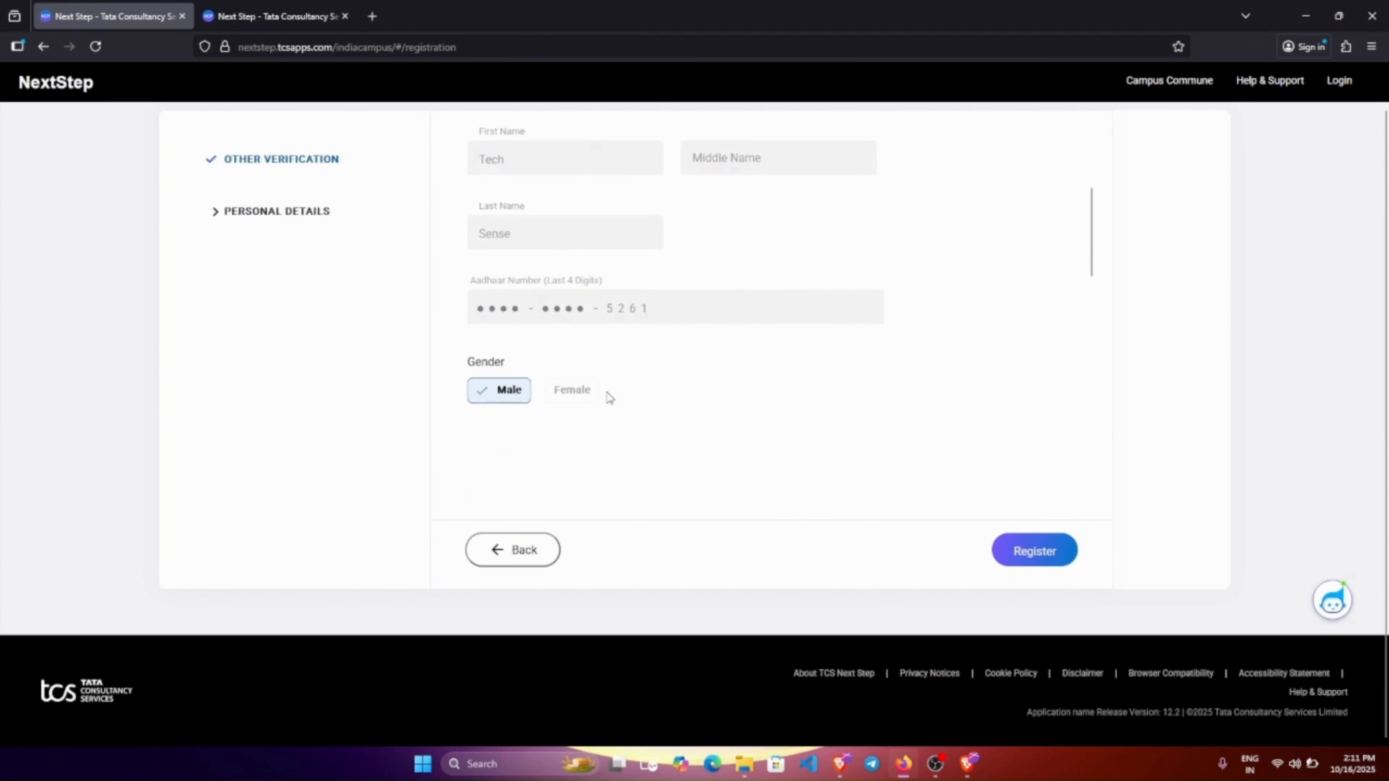
scroll(608, 398, "down", 4)
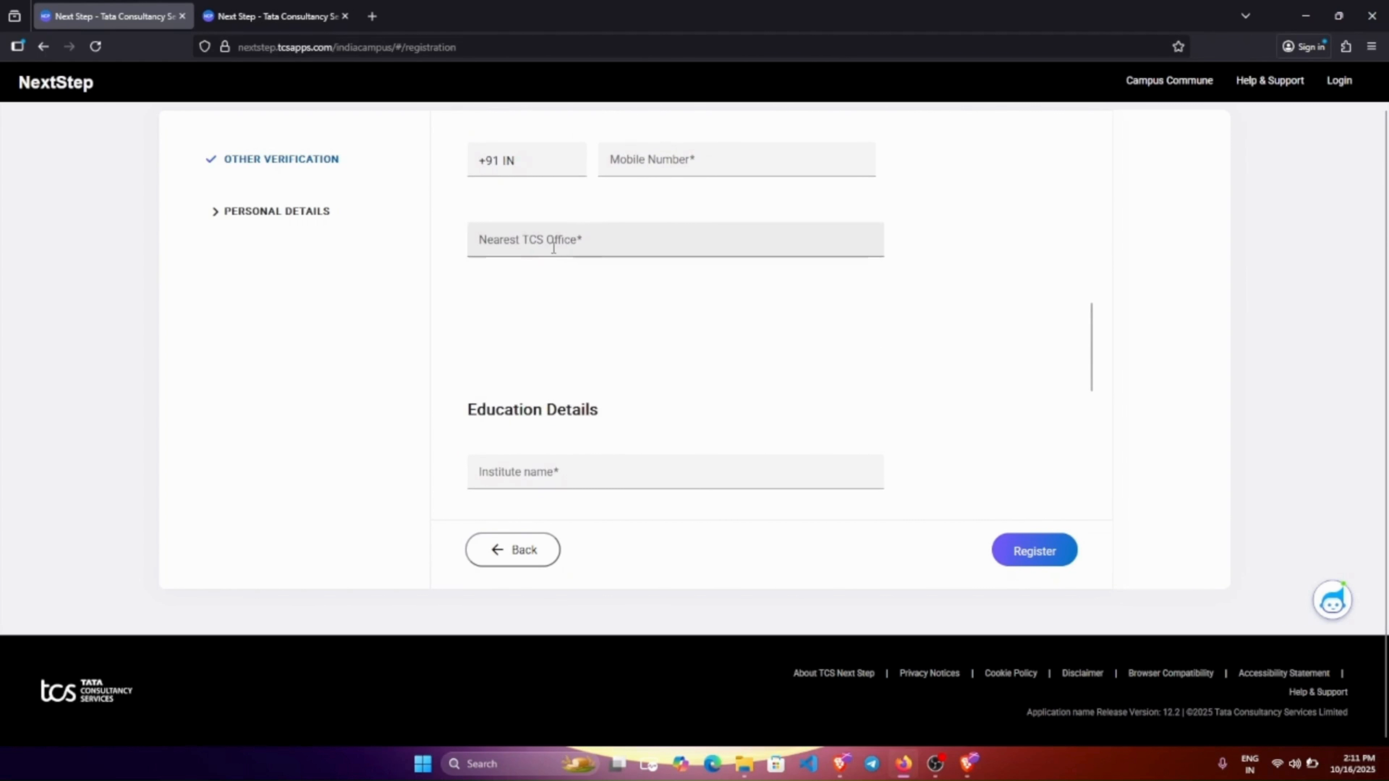
left_click(592, 235)
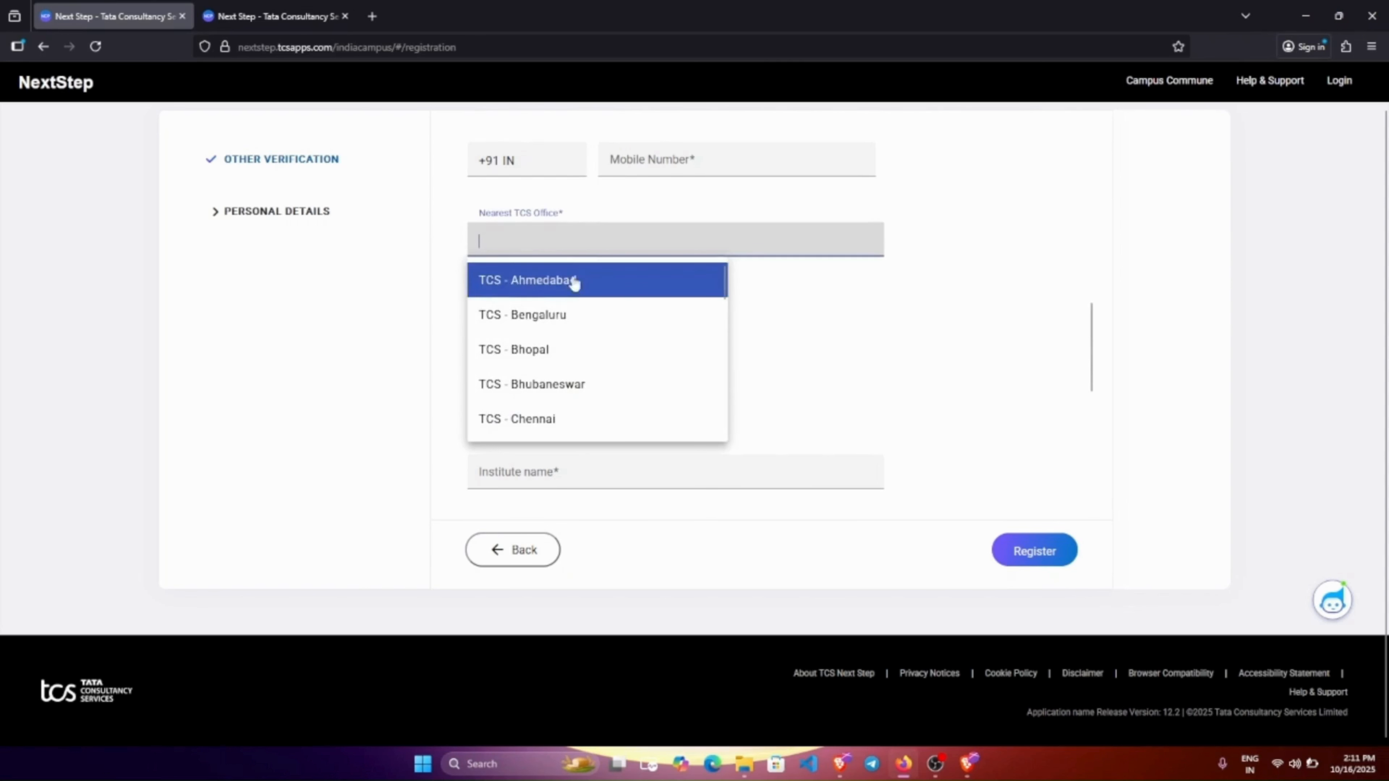
type("ko")
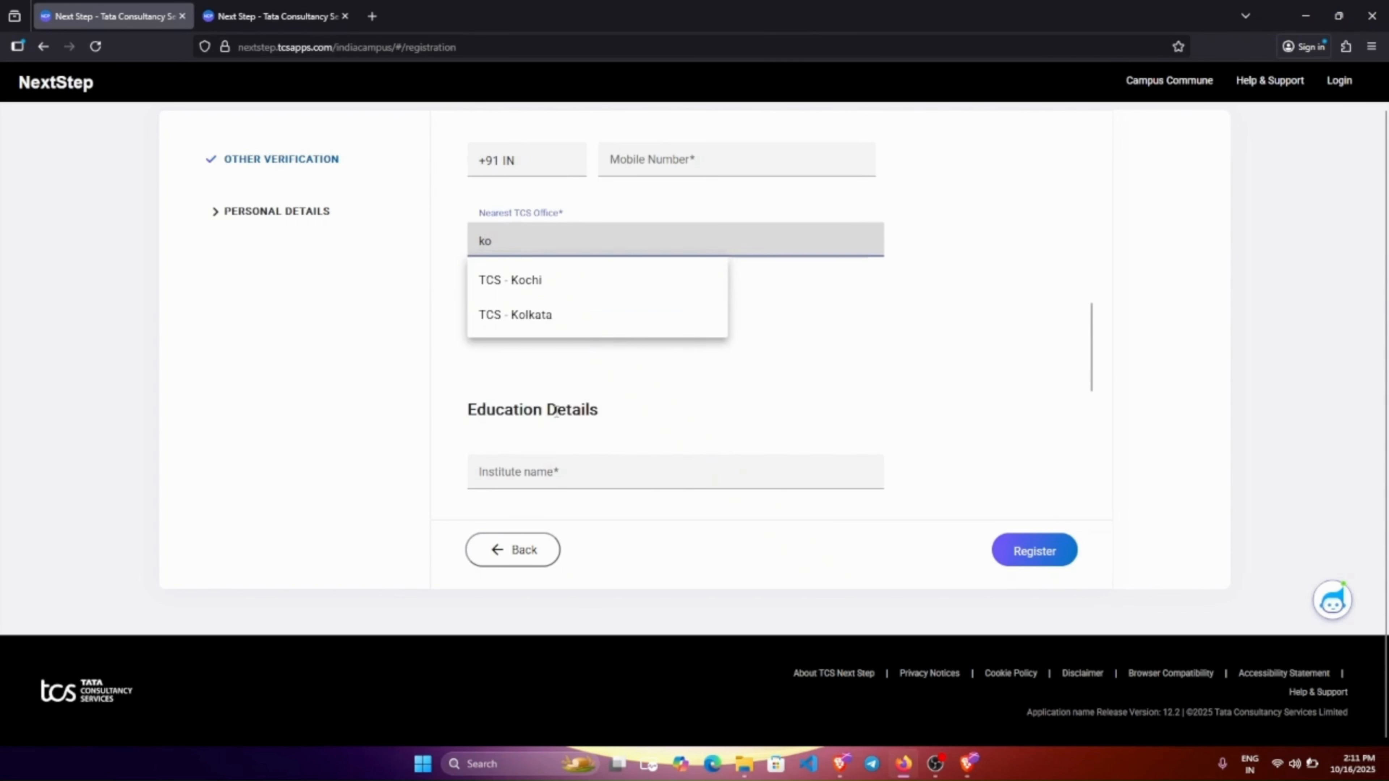
left_click(527, 324)
scroll(574, 394, "down", 2)
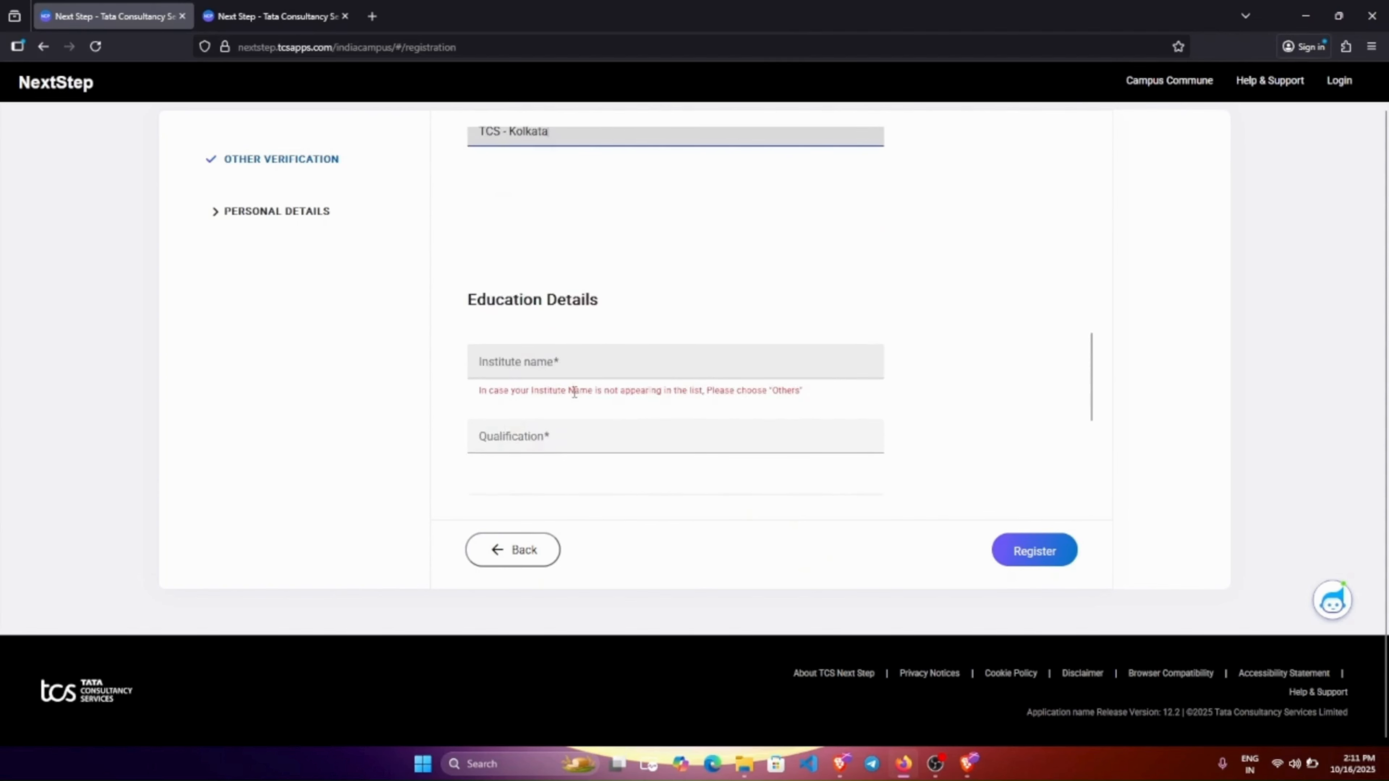
scroll(574, 393, "down", 1)
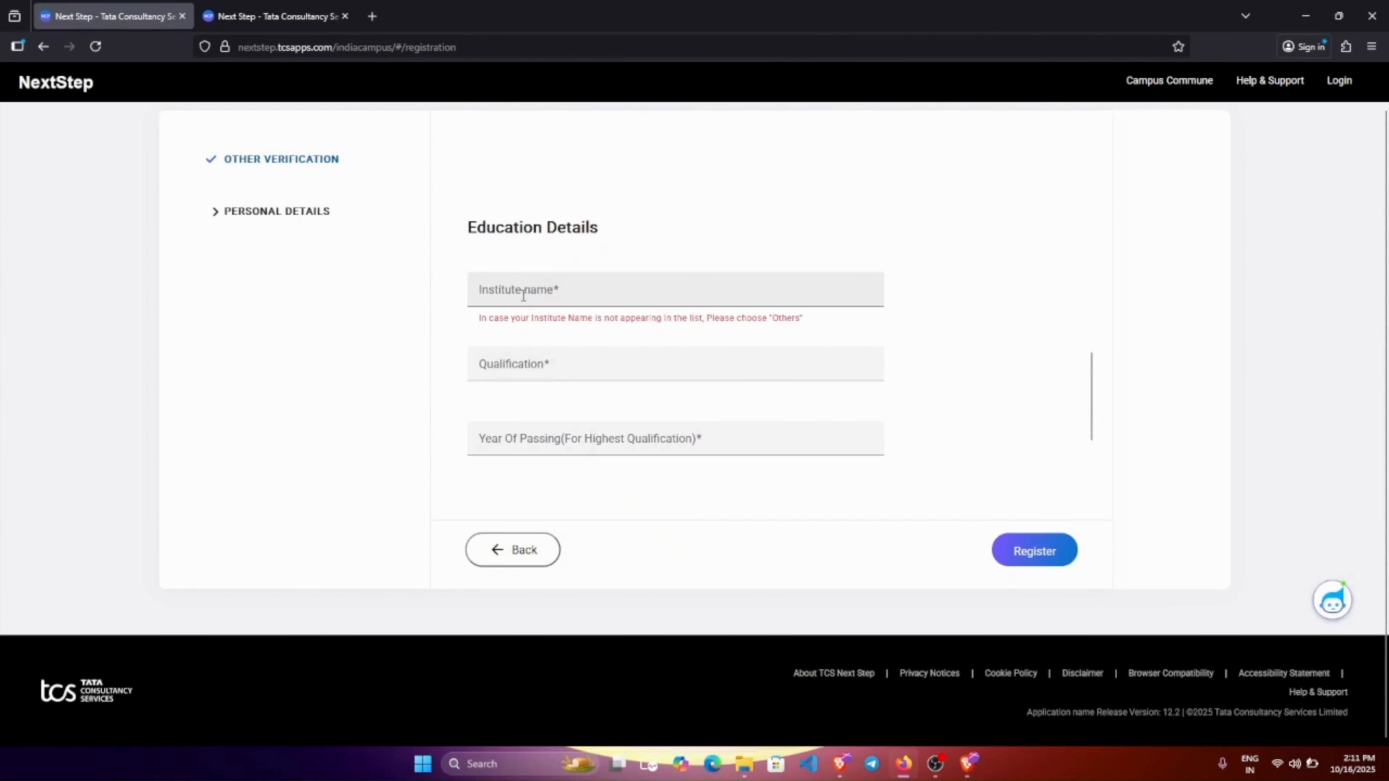
scroll(559, 372, "down", 3)
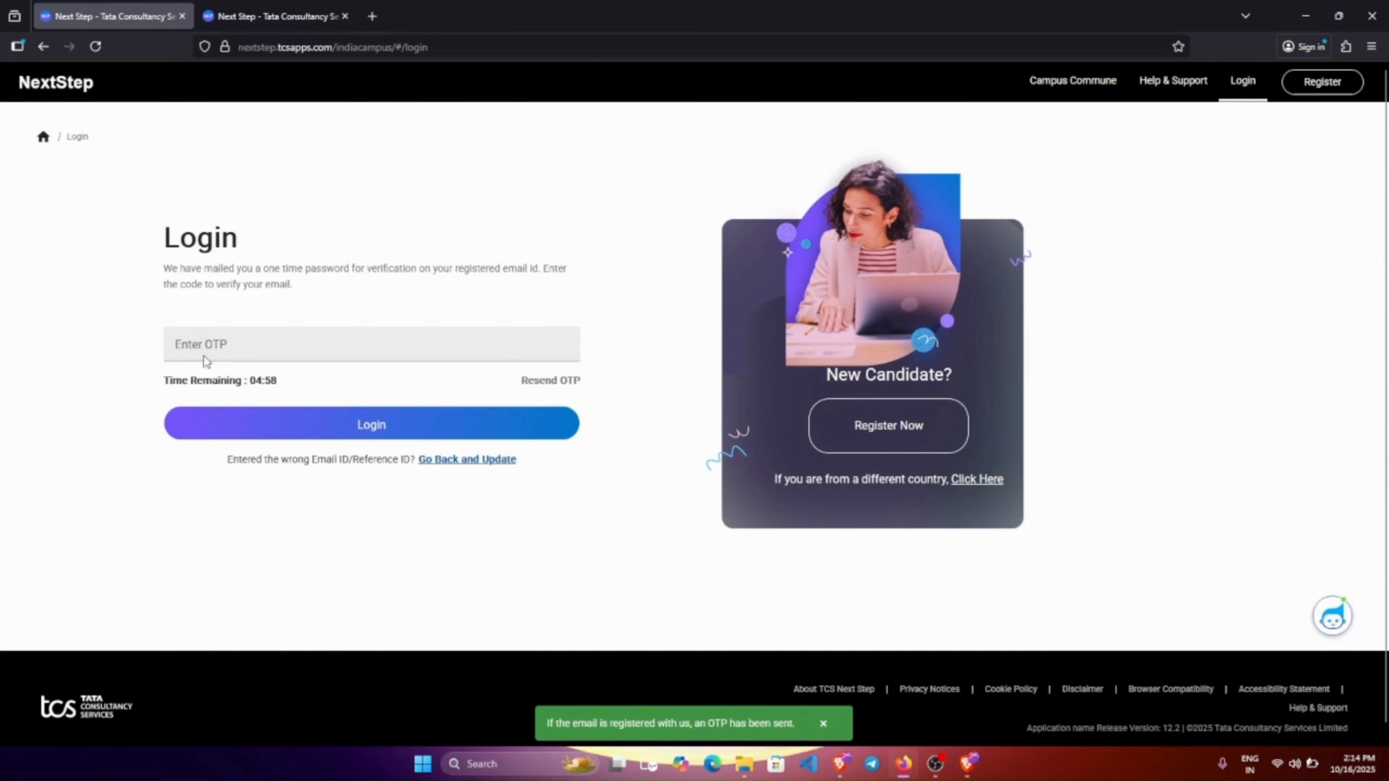
Log in with the registered e-mail, the captcha and the e-mailed one-time code.
left_click(237, 352)
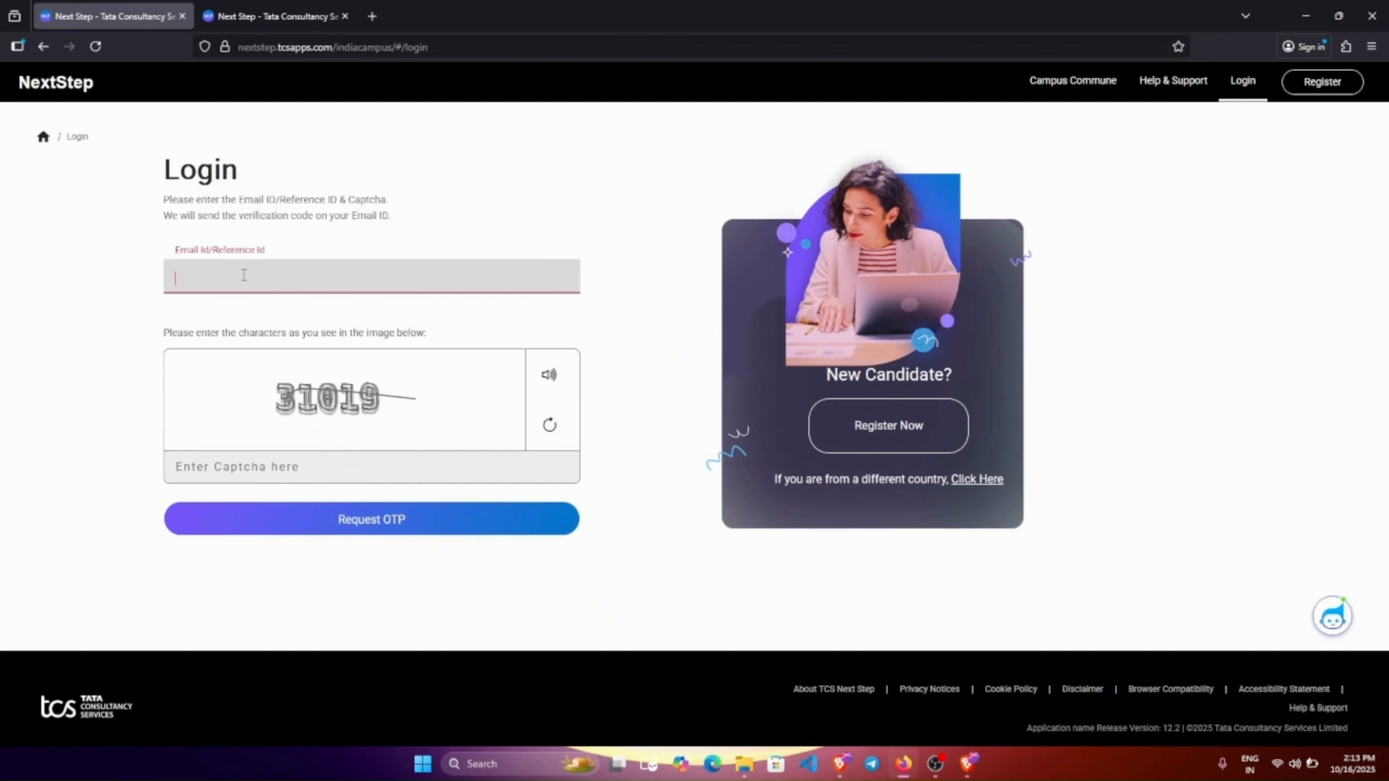
key("Tab")
left_click(402, 528)
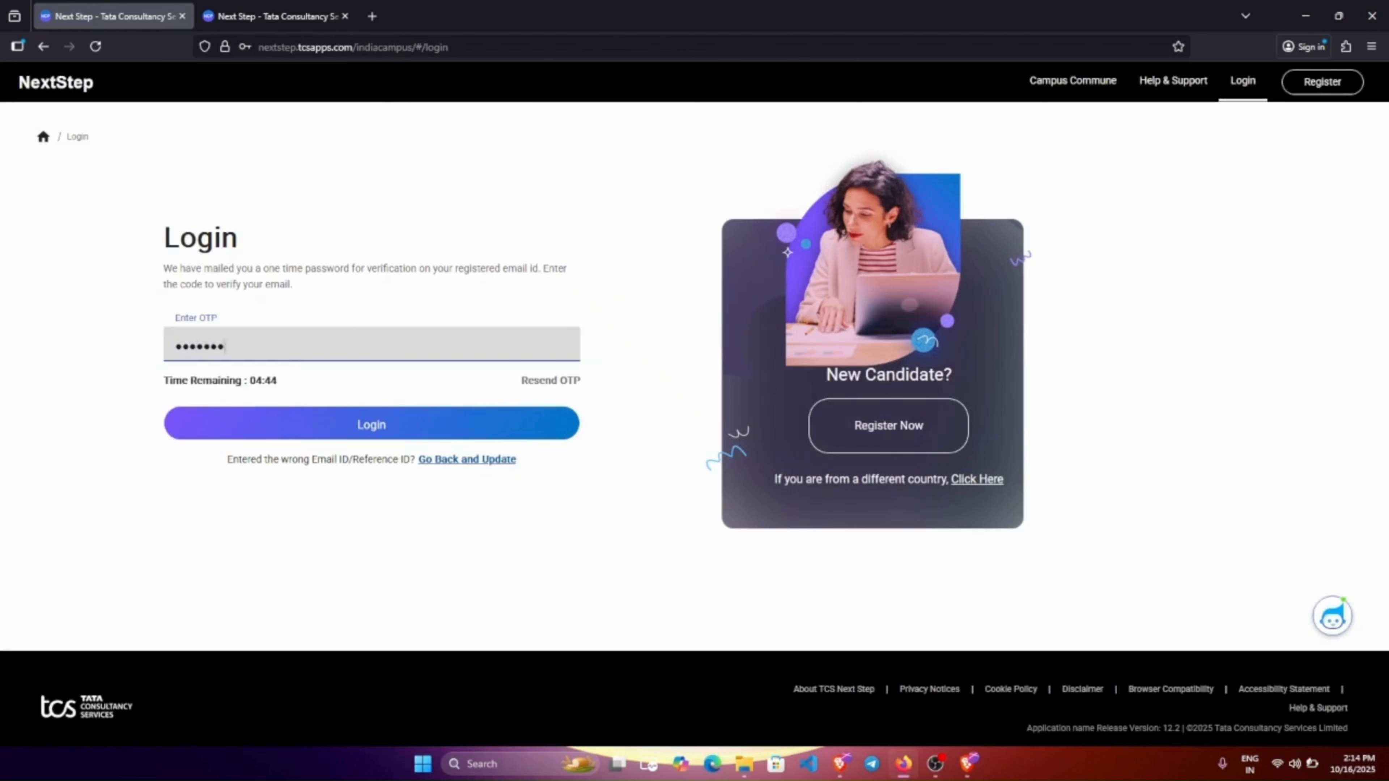
key("Return")
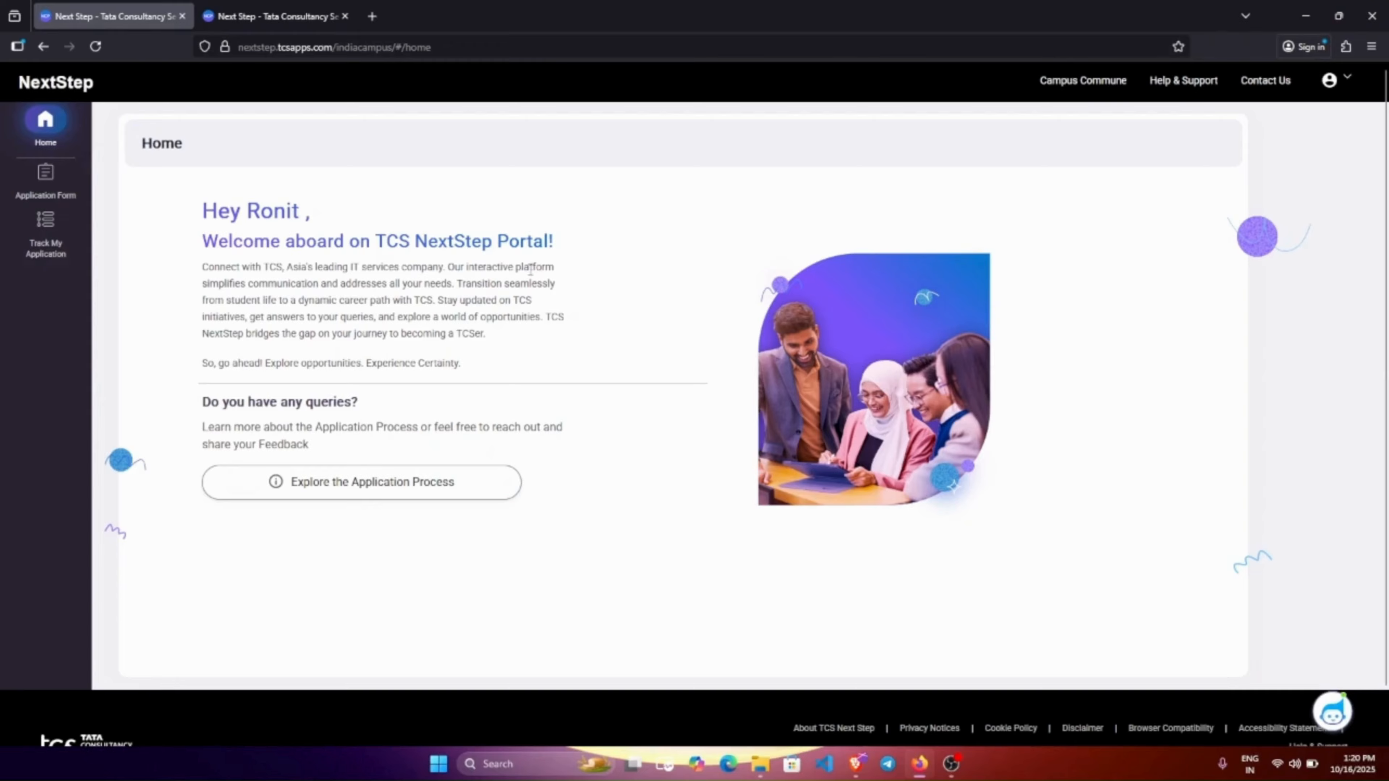
Point out the welcome heading and open the Application Form instructions.
left_click_drag(201, 241, 567, 244)
left_click(583, 275)
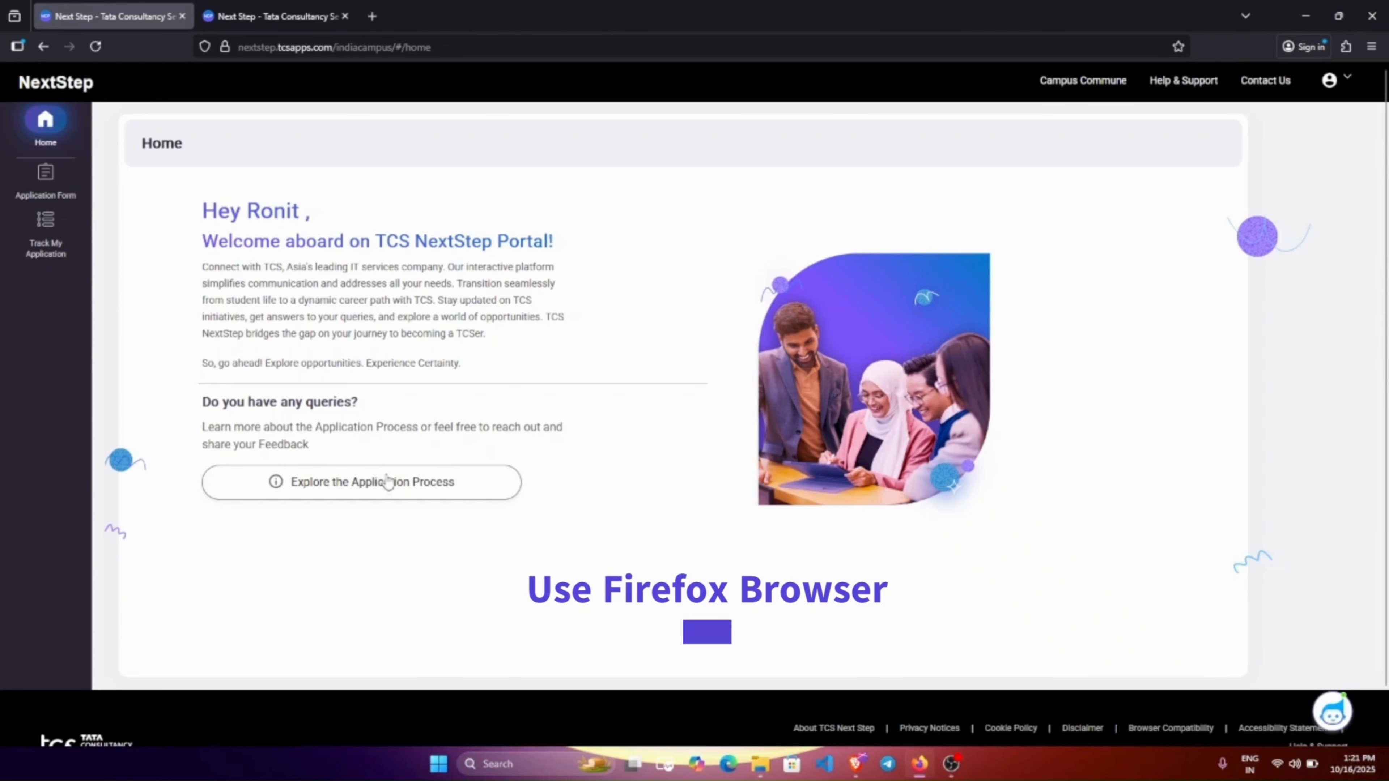
left_click(46, 181)
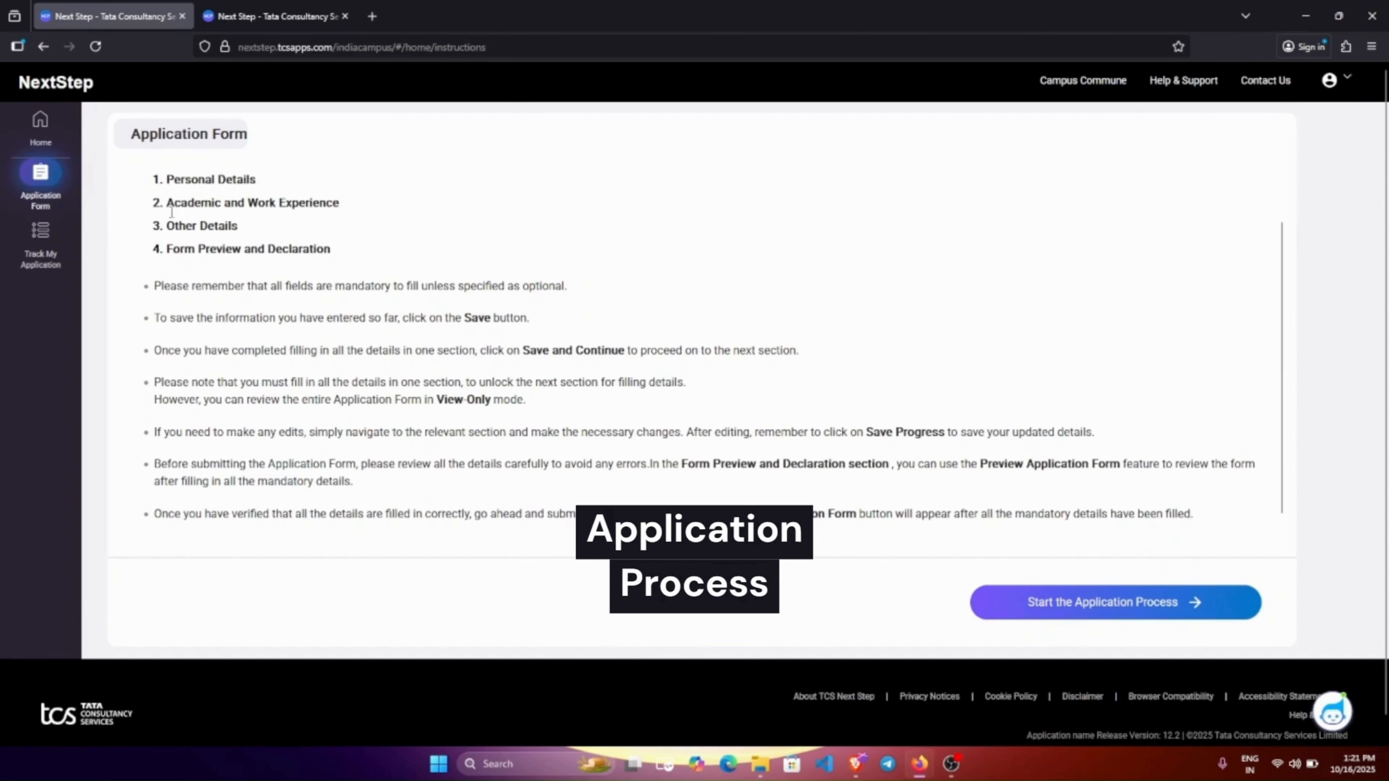
Review the four form stages, Personal Details through Form Preview and Declaration, then start the application.
left_click_drag(173, 179, 311, 191)
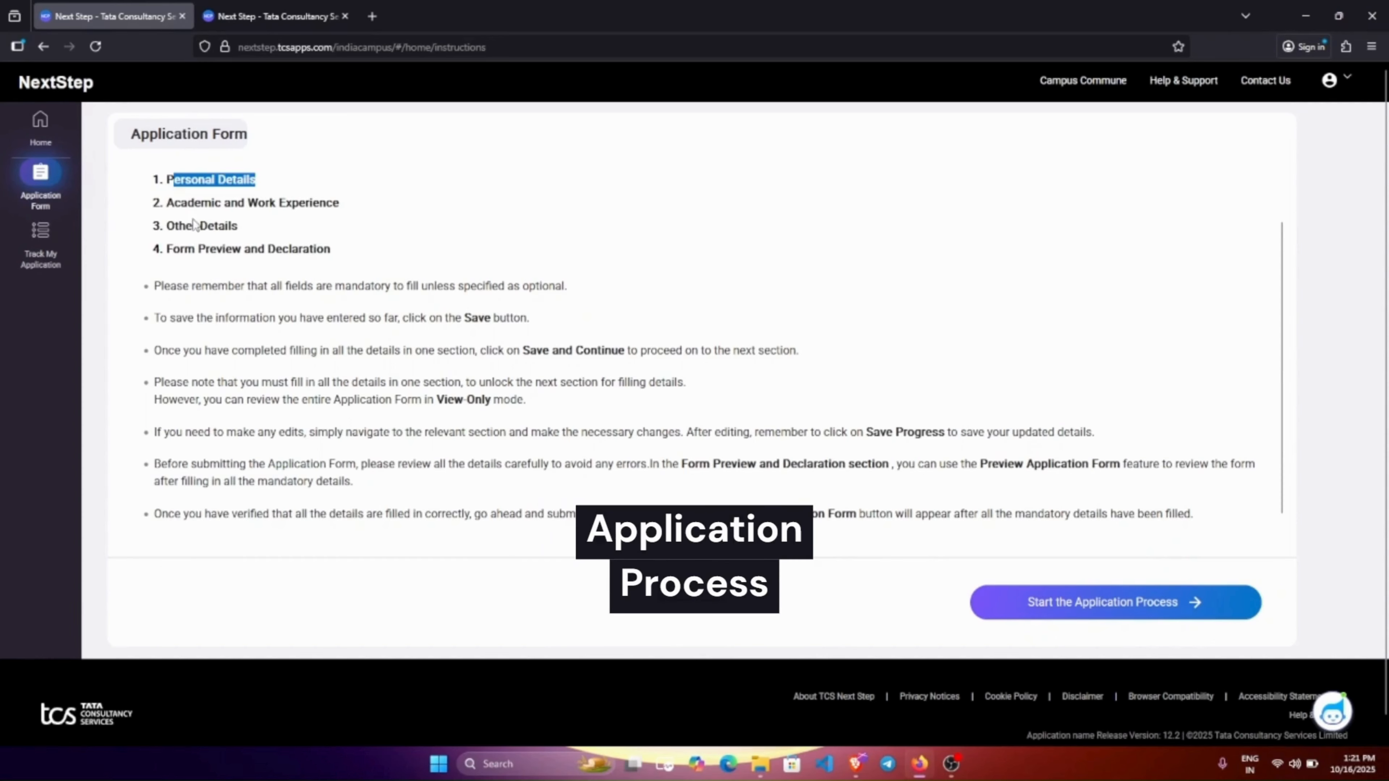
left_click_drag(165, 203, 375, 217)
left_click_drag(167, 225, 294, 227)
left_click_drag(173, 249, 319, 250)
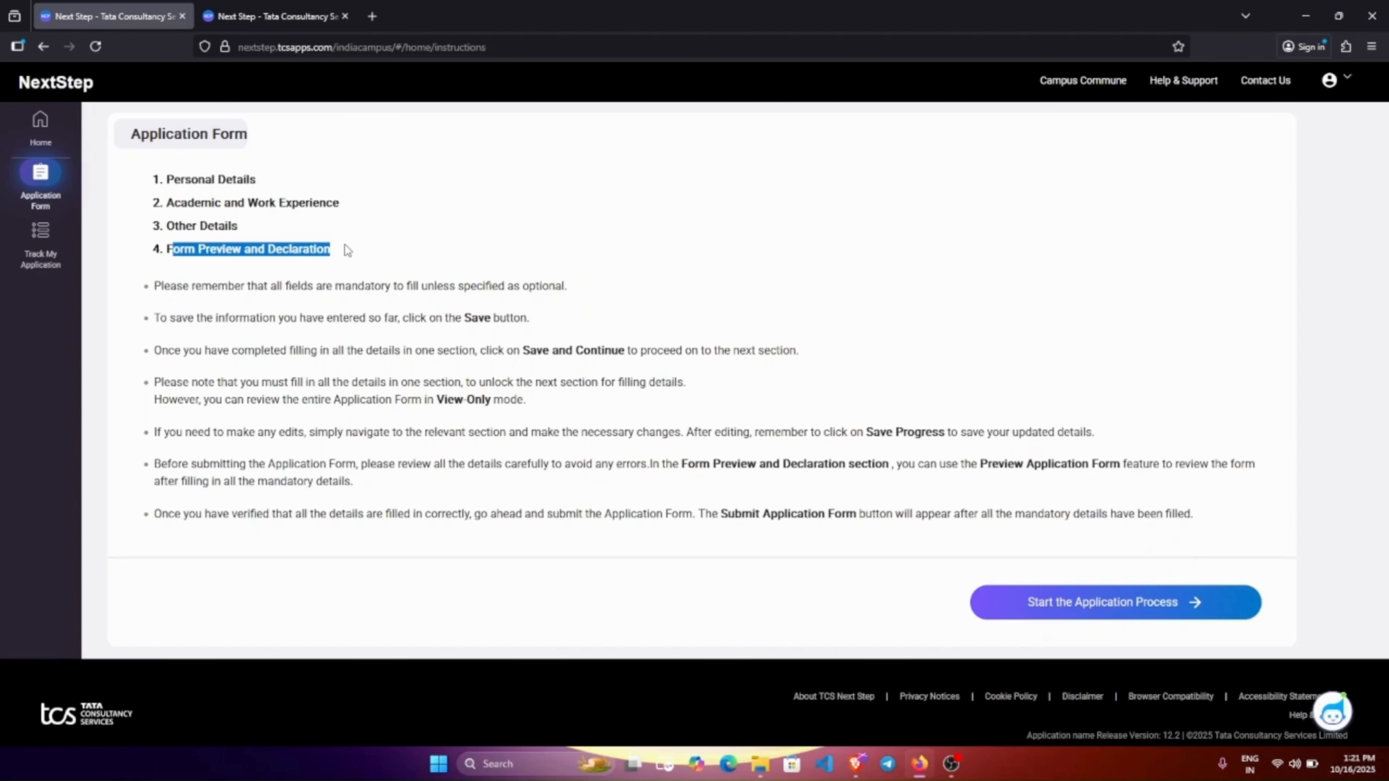
left_click(1070, 610)
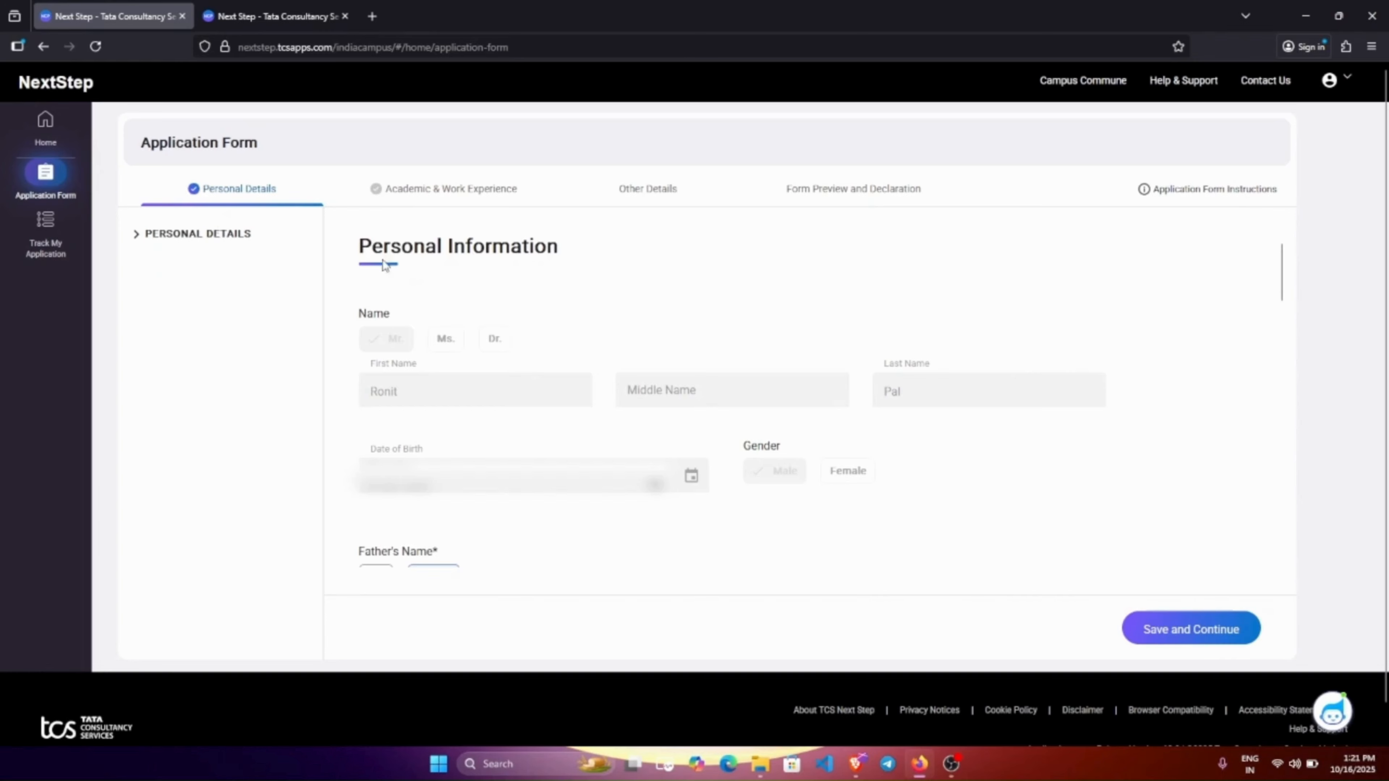
Switch the father's name title from Dr. to Mr. under Personal Information.
left_click_drag(361, 240, 621, 252)
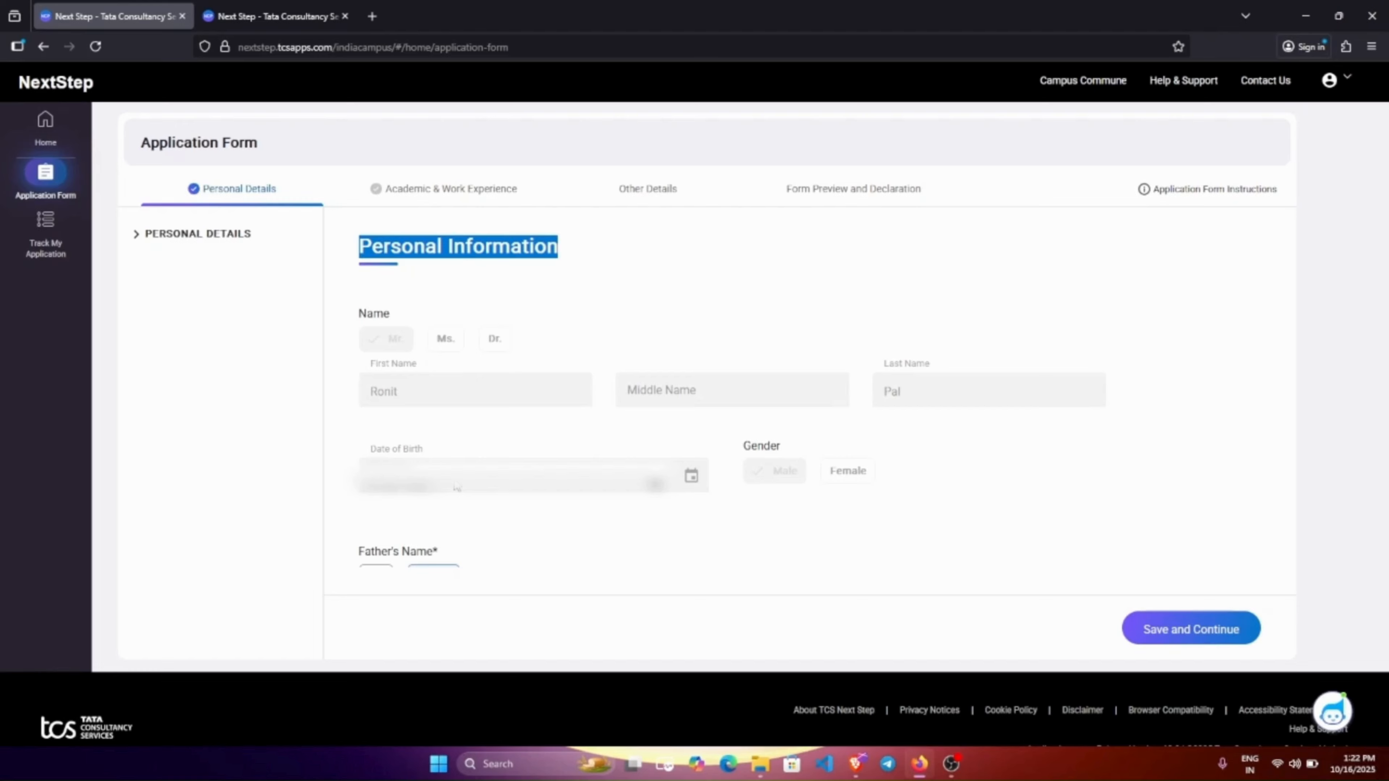
scroll(456, 486, "down", 5)
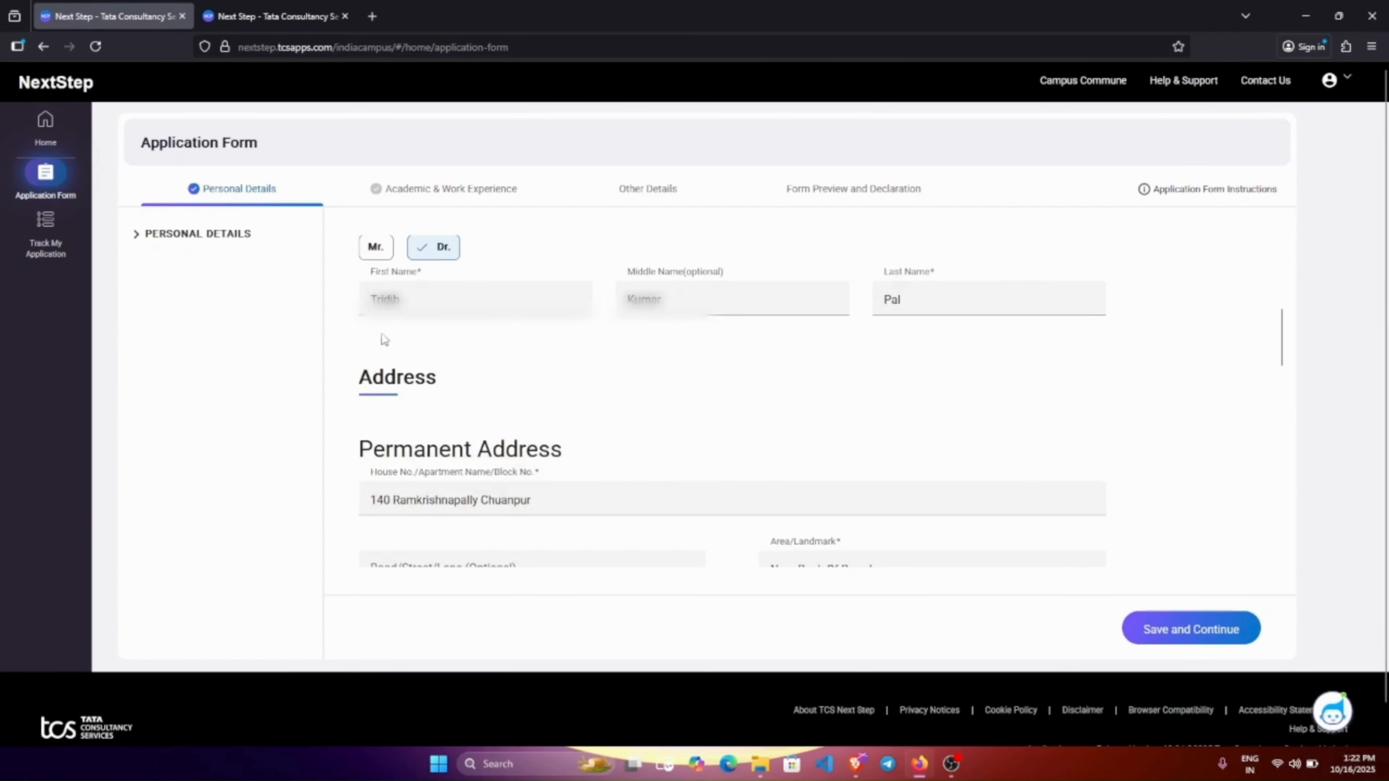
scroll(382, 383, "up", 3)
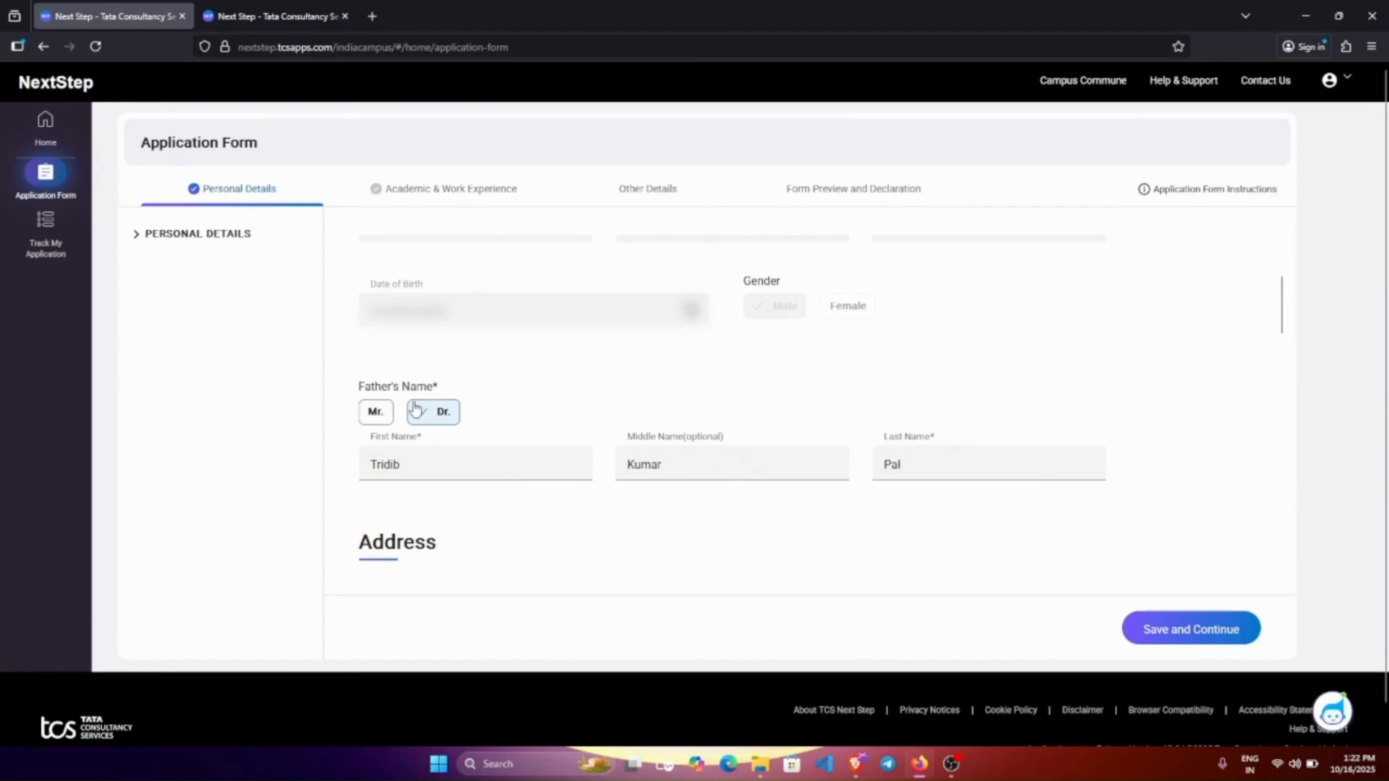
left_click(376, 415)
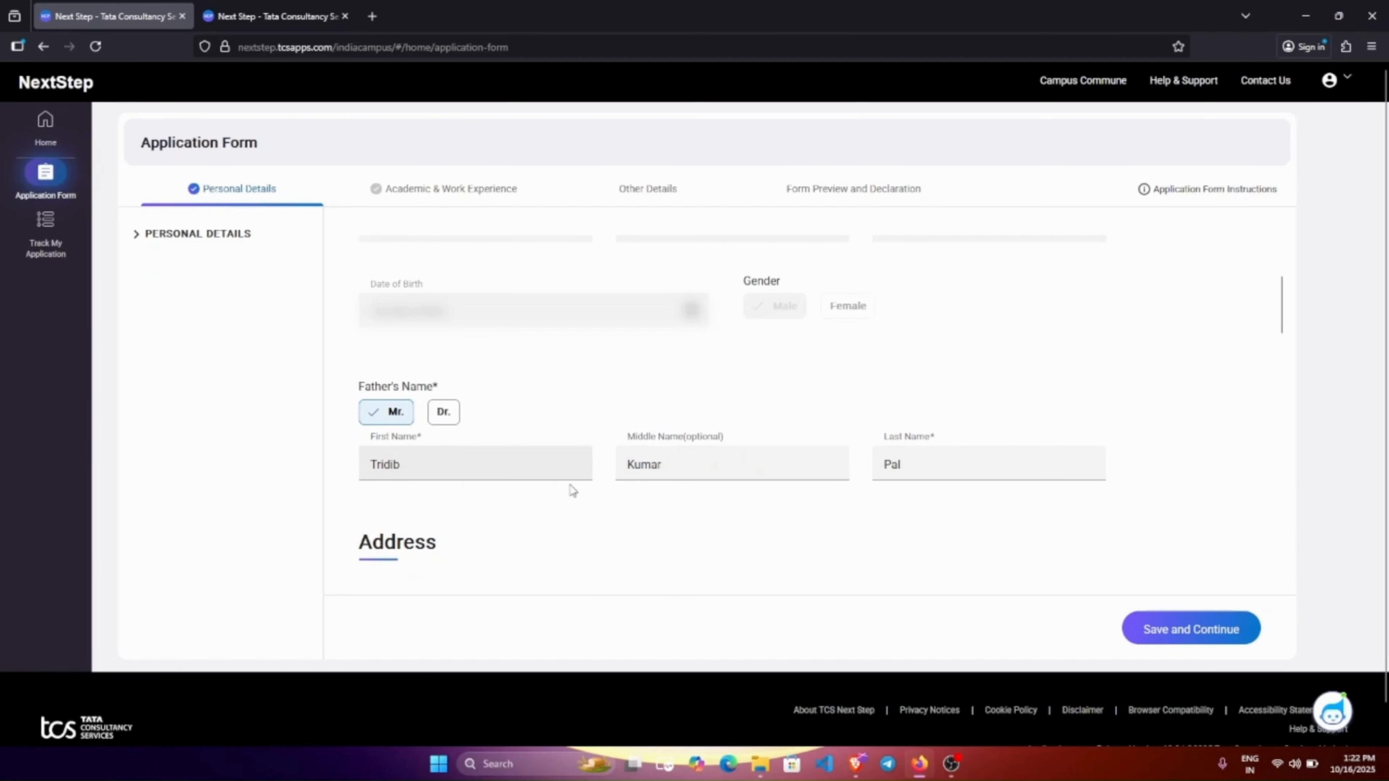
scroll(571, 490, "down", 4)
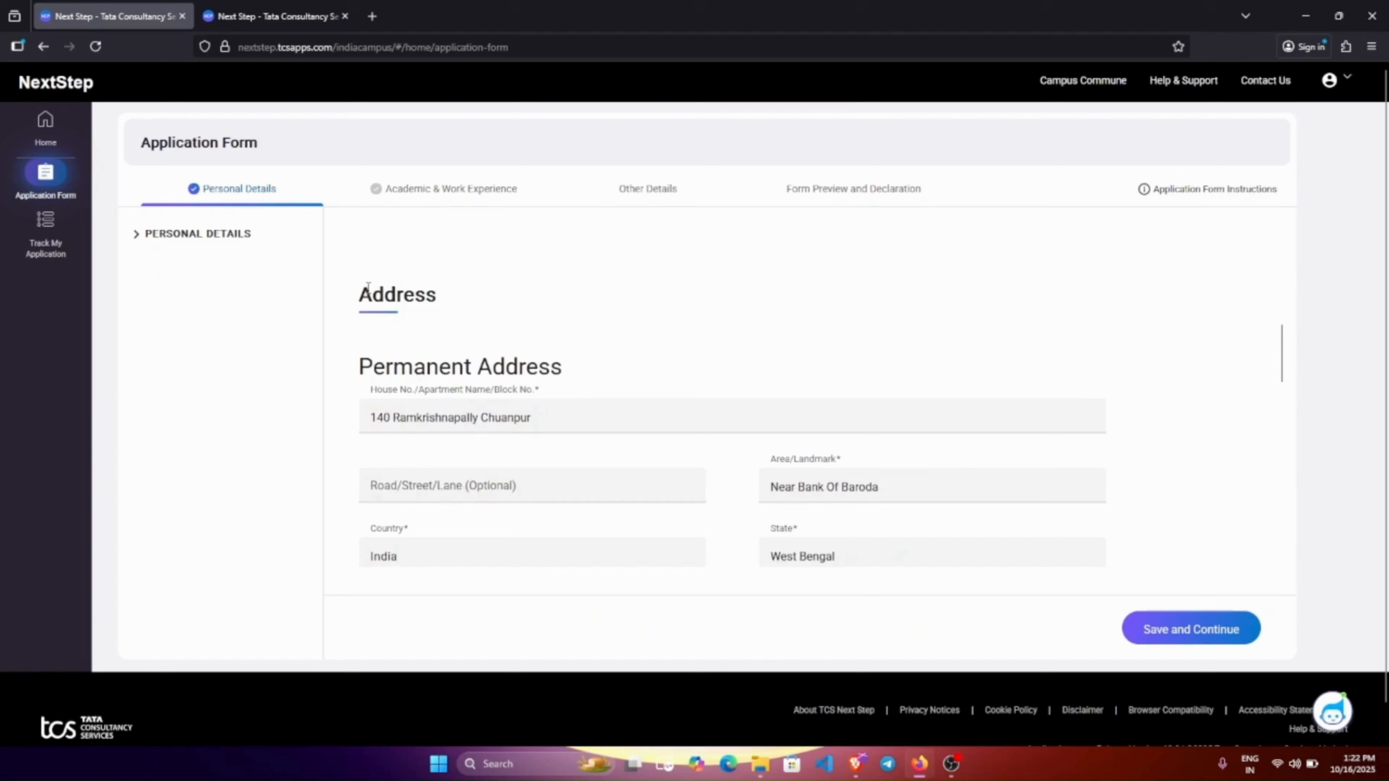
left_click_drag(367, 287, 465, 288)
left_click(386, 288)
left_click_drag(356, 295, 460, 305)
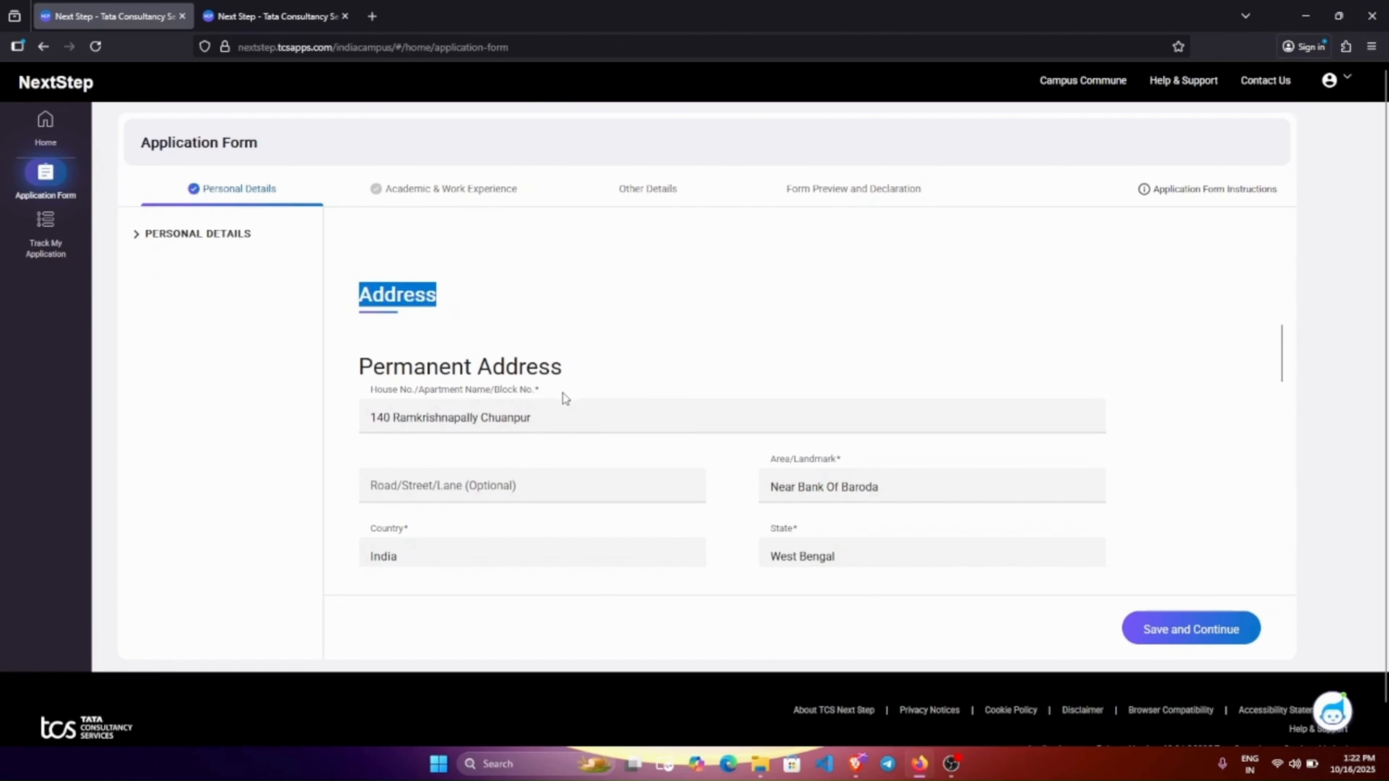
scroll(561, 397, "down", 2)
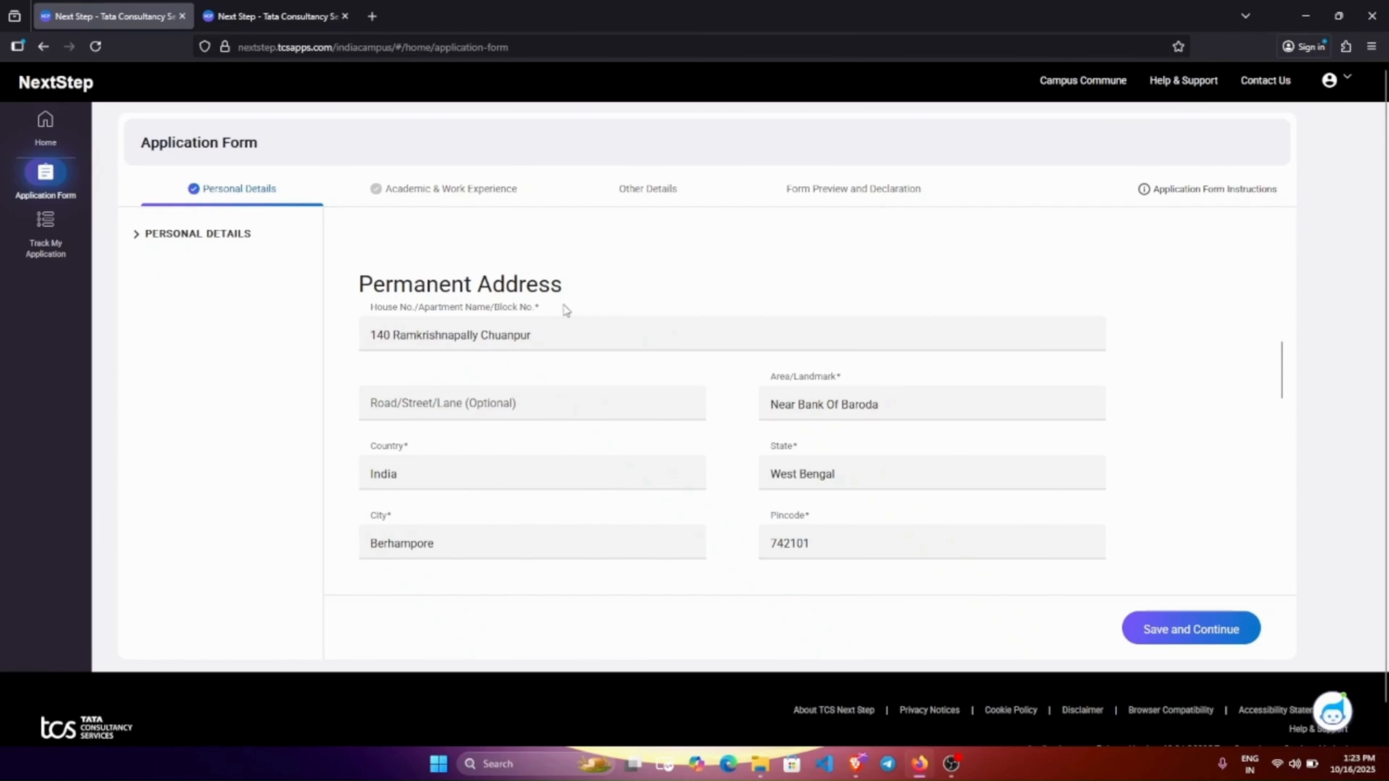
left_click_drag(371, 308, 426, 307)
left_click(598, 308)
scroll(853, 456, "down", 5)
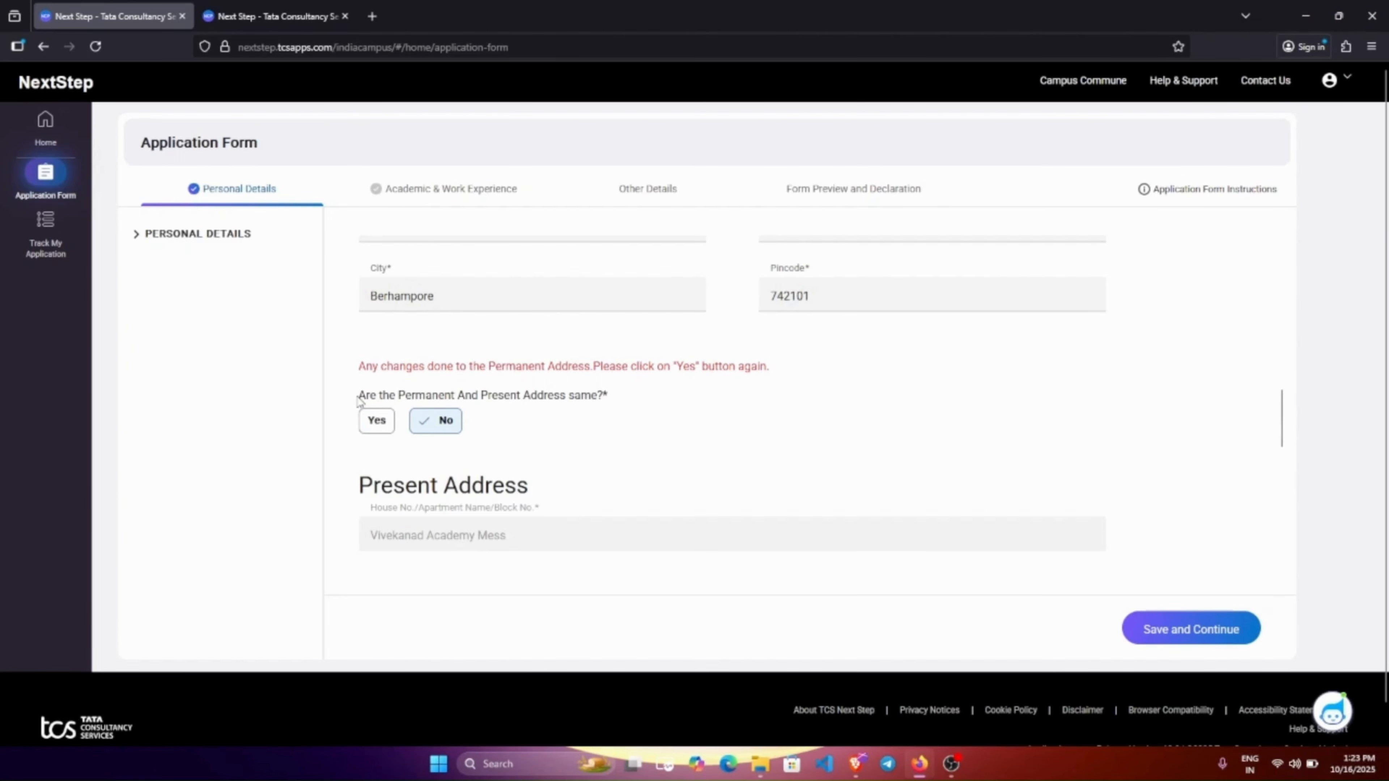
left_click_drag(357, 395, 593, 410)
scroll(400, 381, "down", 2)
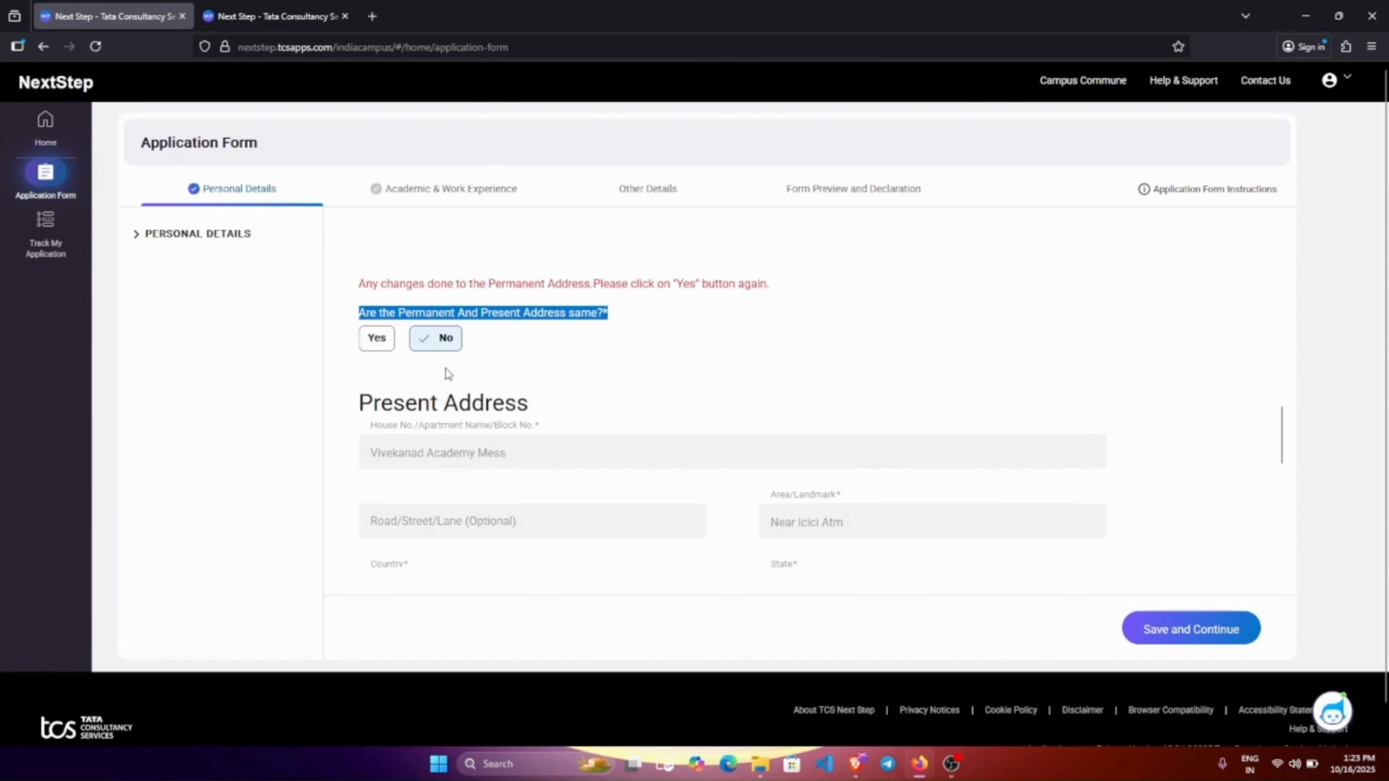
scroll(445, 368, "down", 2)
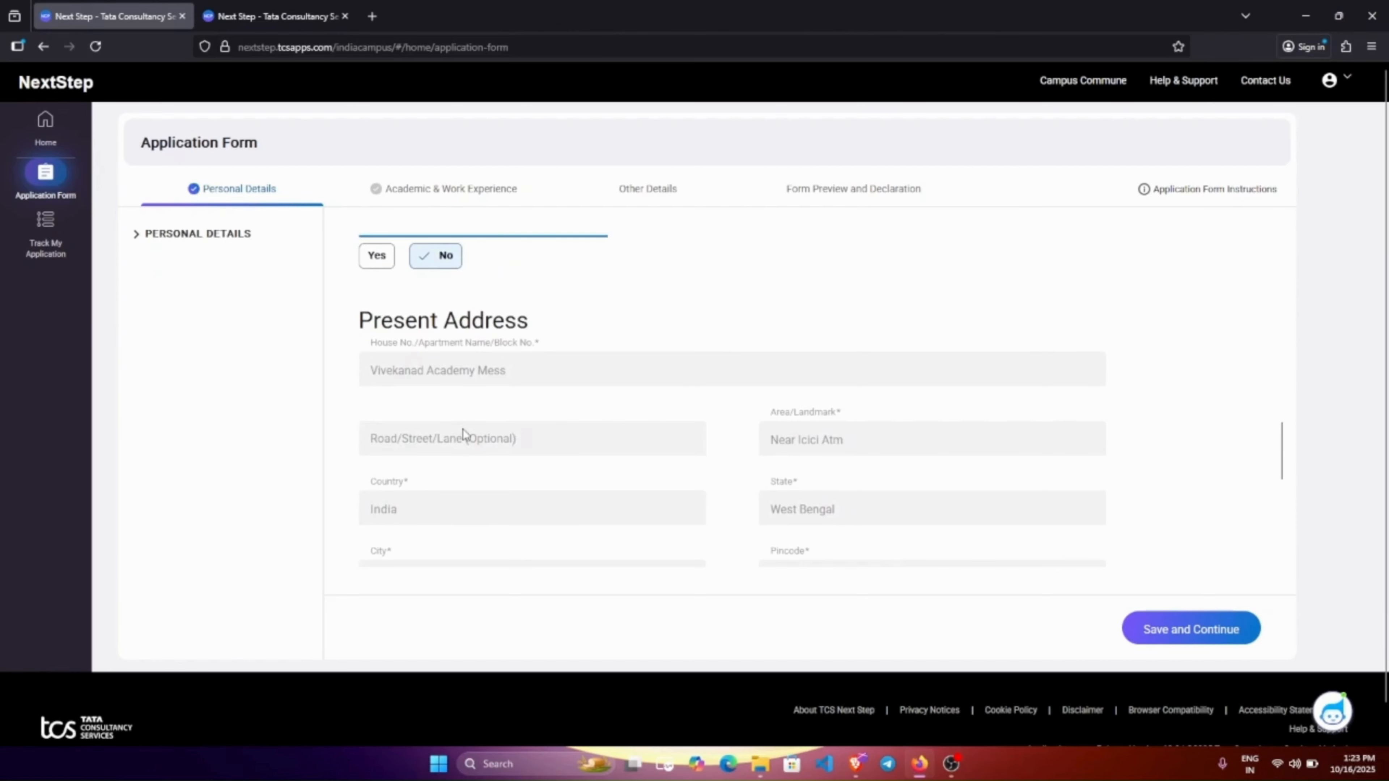
scroll(601, 454, "up", 2)
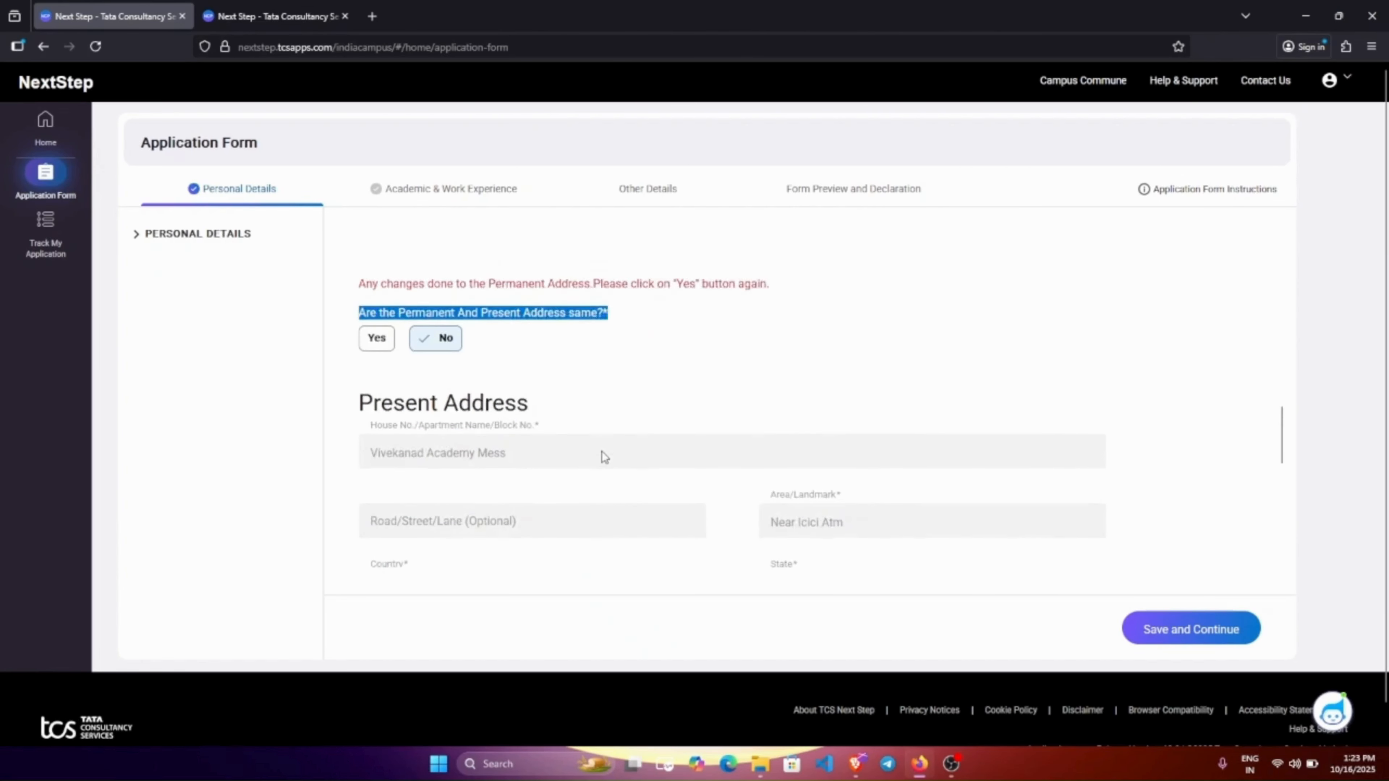
scroll(602, 454, "up", 2)
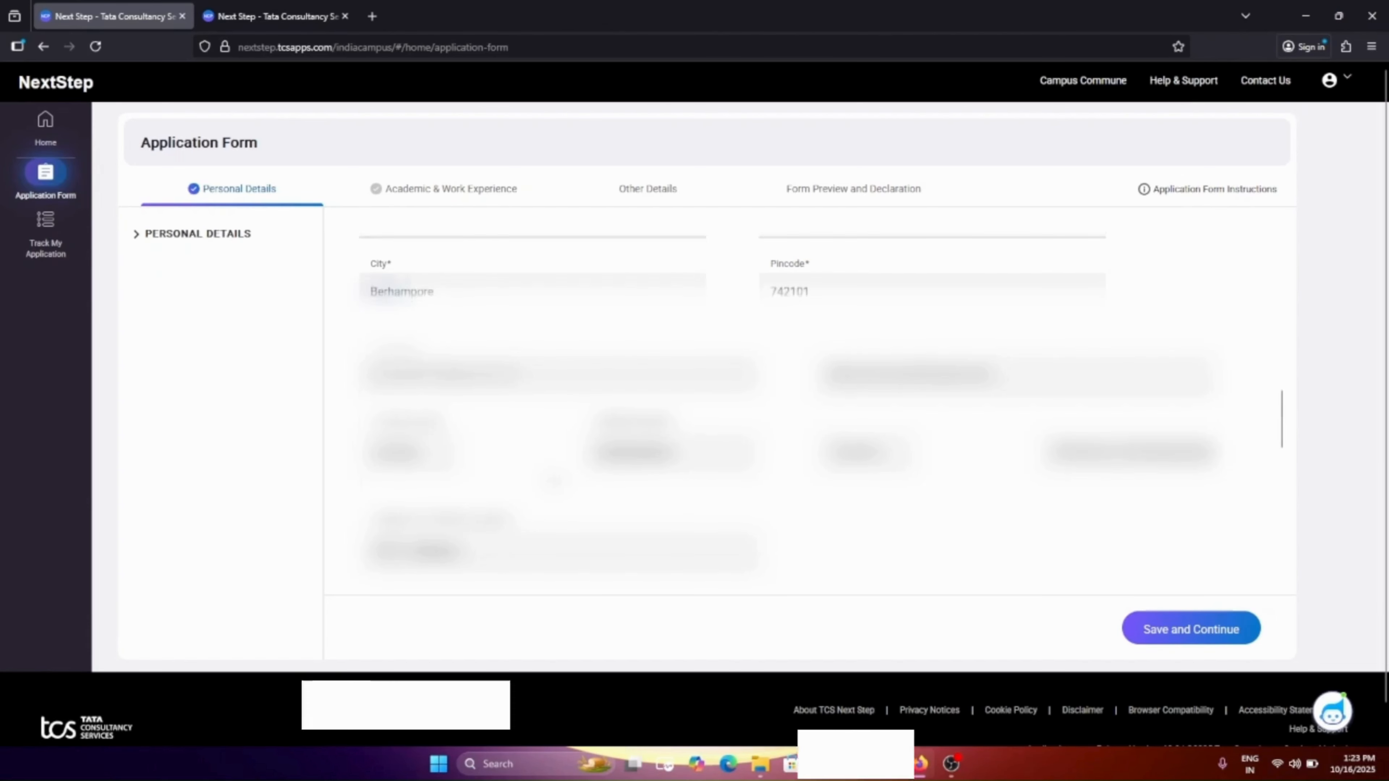
Review the contact details, leaving the contact value and country code unchanged.
scroll(809, 383, "down", 5)
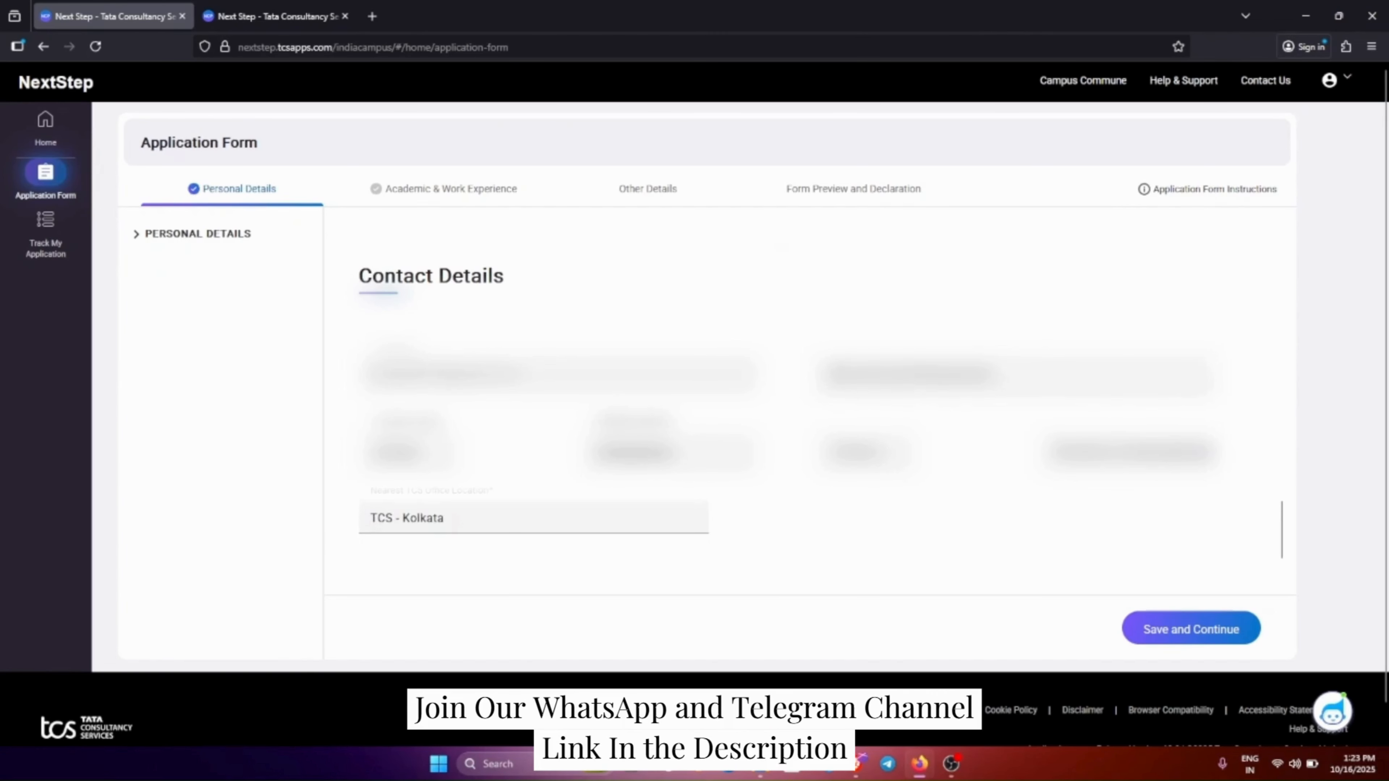
left_click(867, 487)
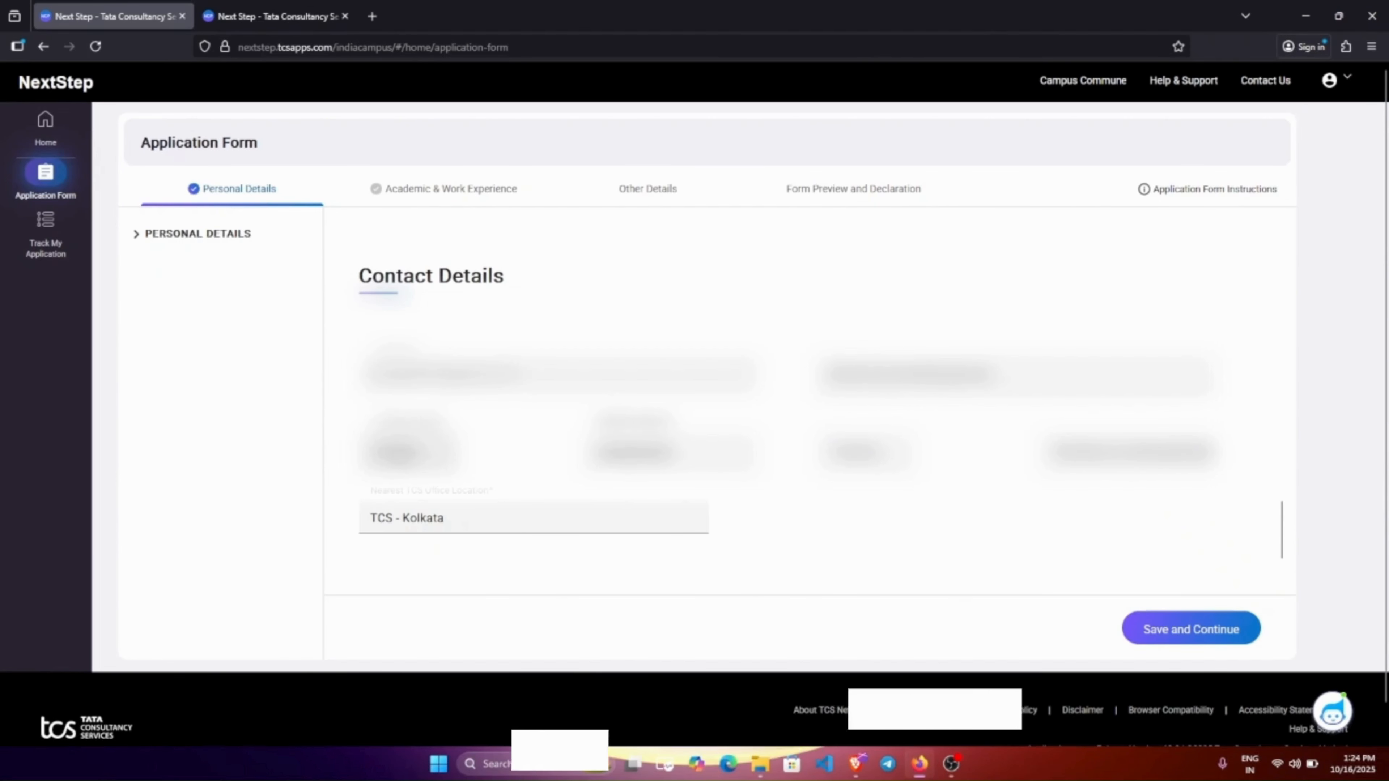
left_click(837, 466)
left_click(804, 475)
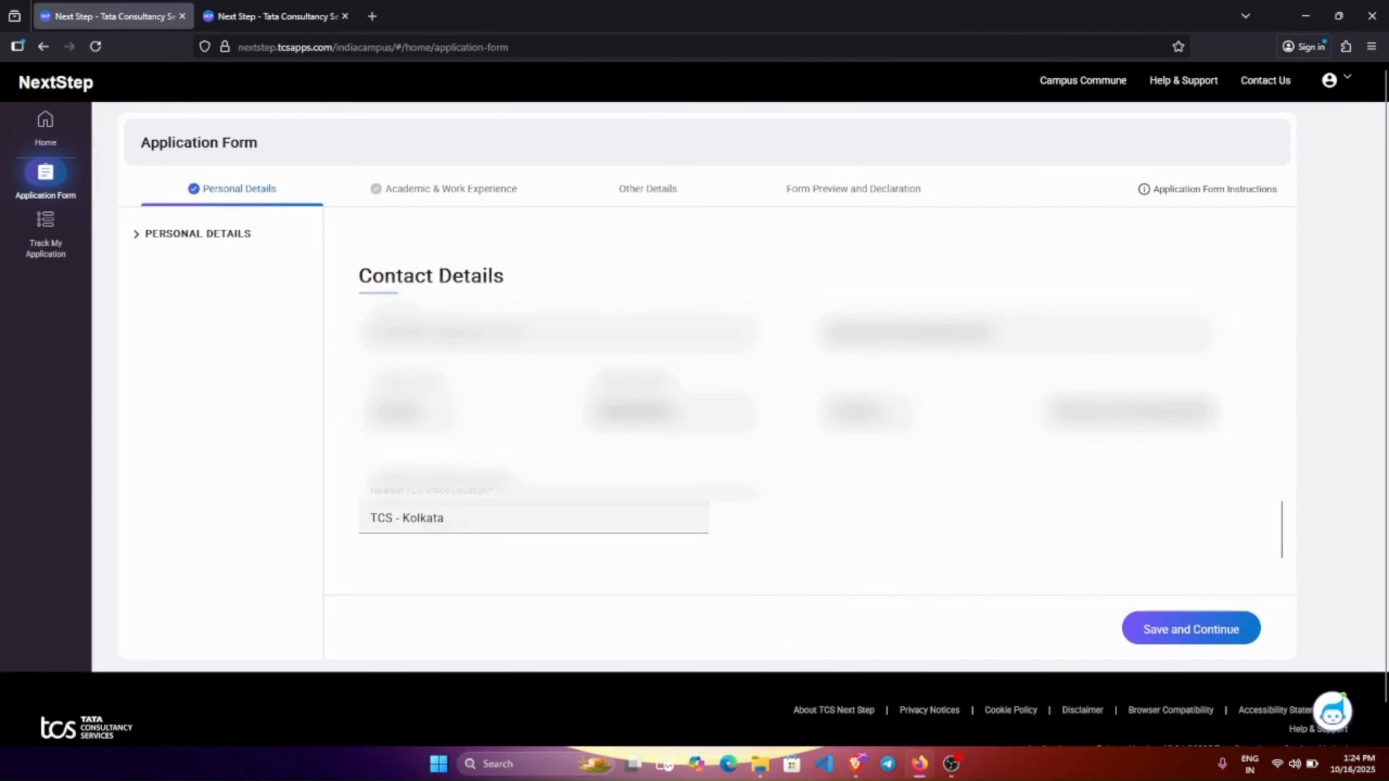
double_click(479, 478)
left_click(360, 475)
Keep TCS - Kolkata as nearest office and save, moving to Academic & Work Experience.
scroll(694, 405, "down", 1)
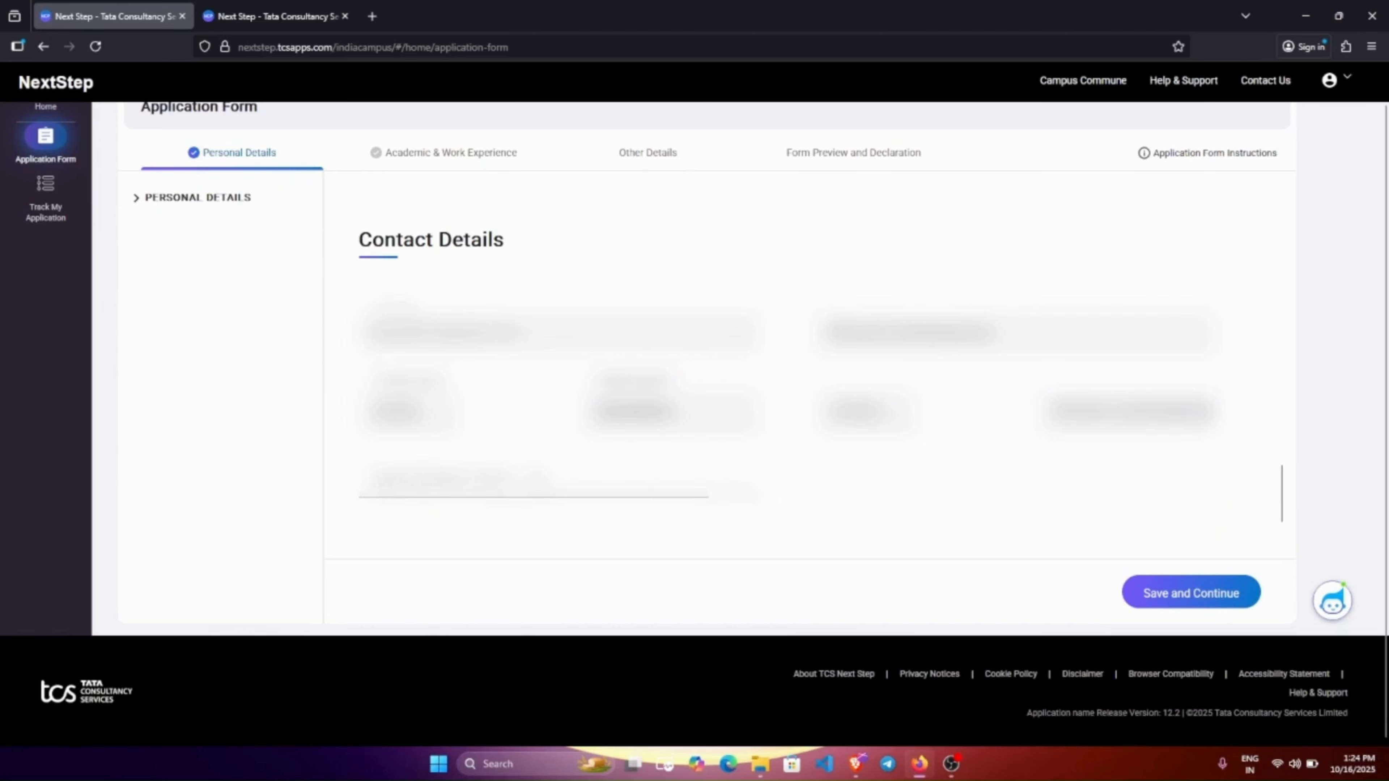
left_click_drag(366, 459, 470, 459)
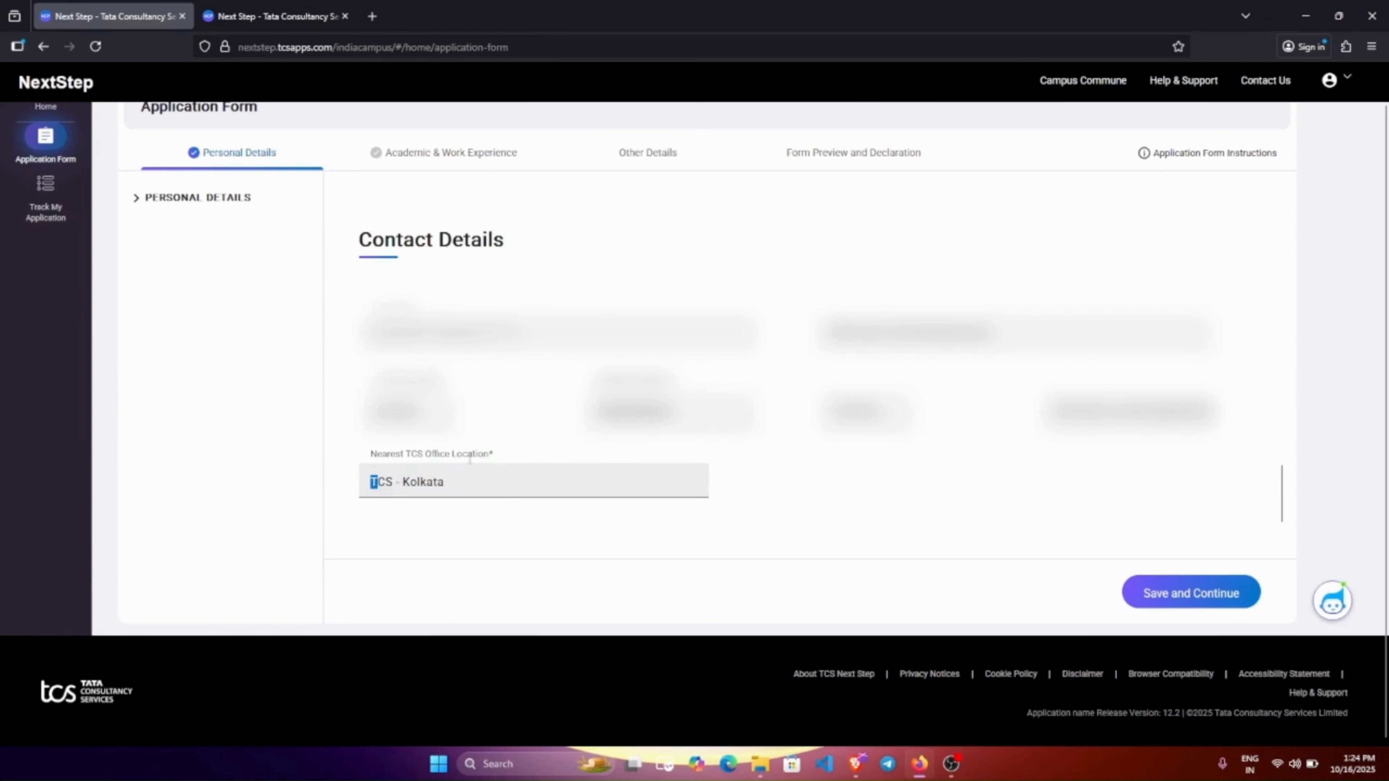
left_click(510, 449)
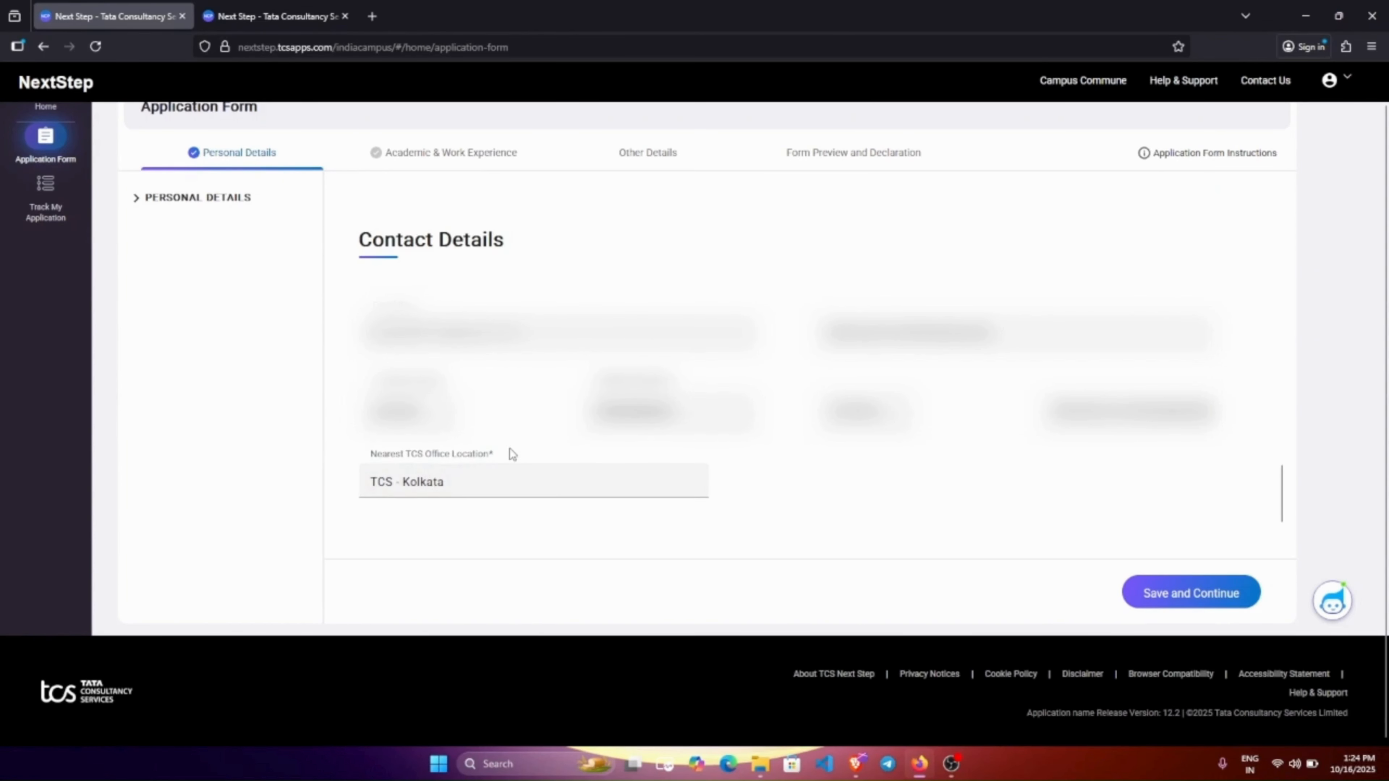
left_click(446, 481)
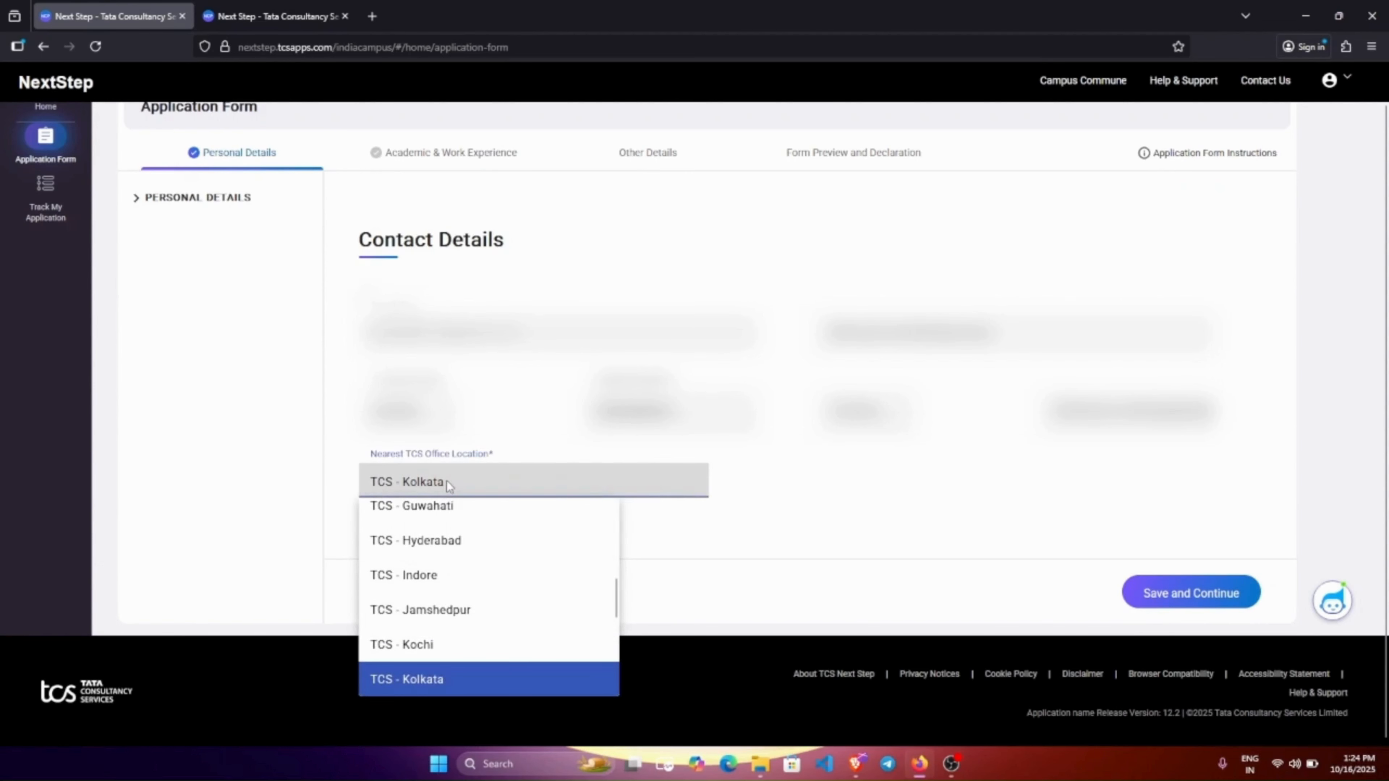
left_click(448, 481)
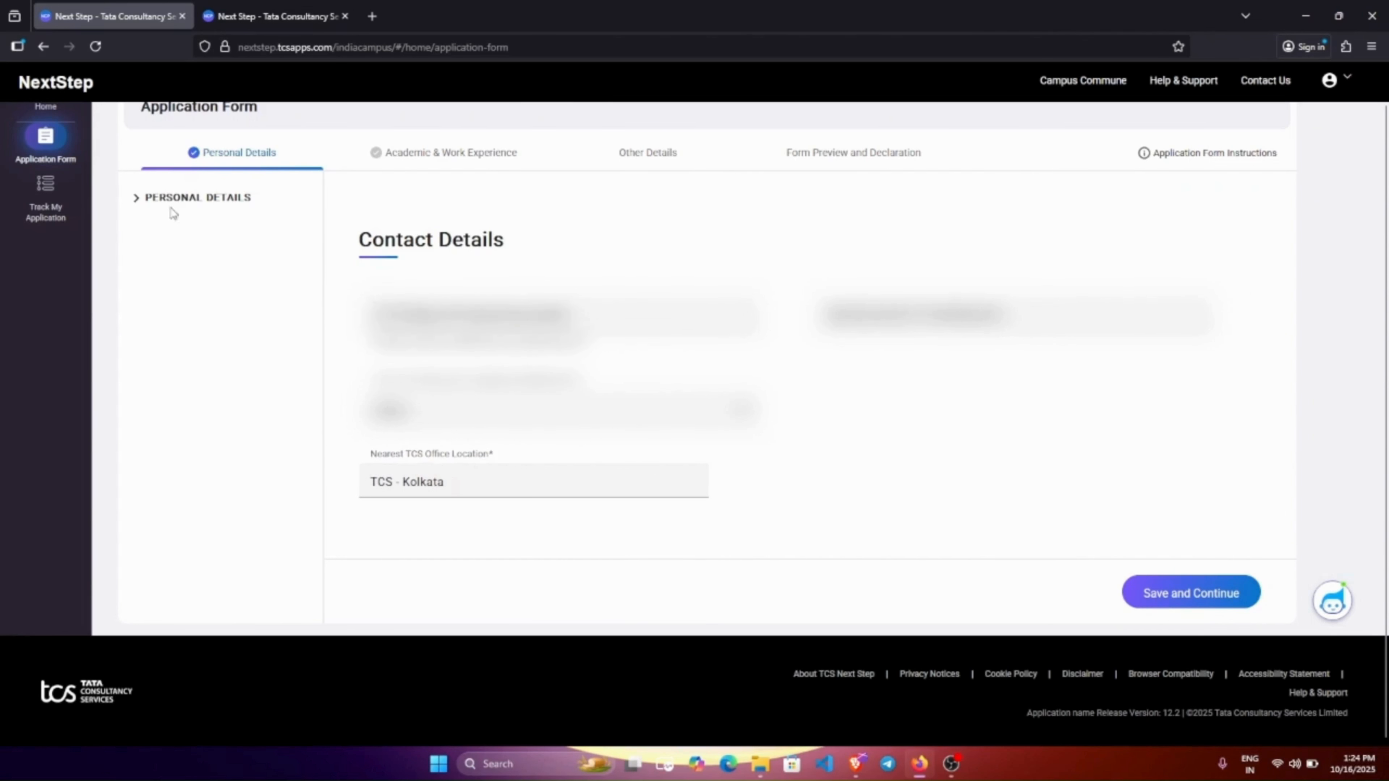
left_click(1181, 595)
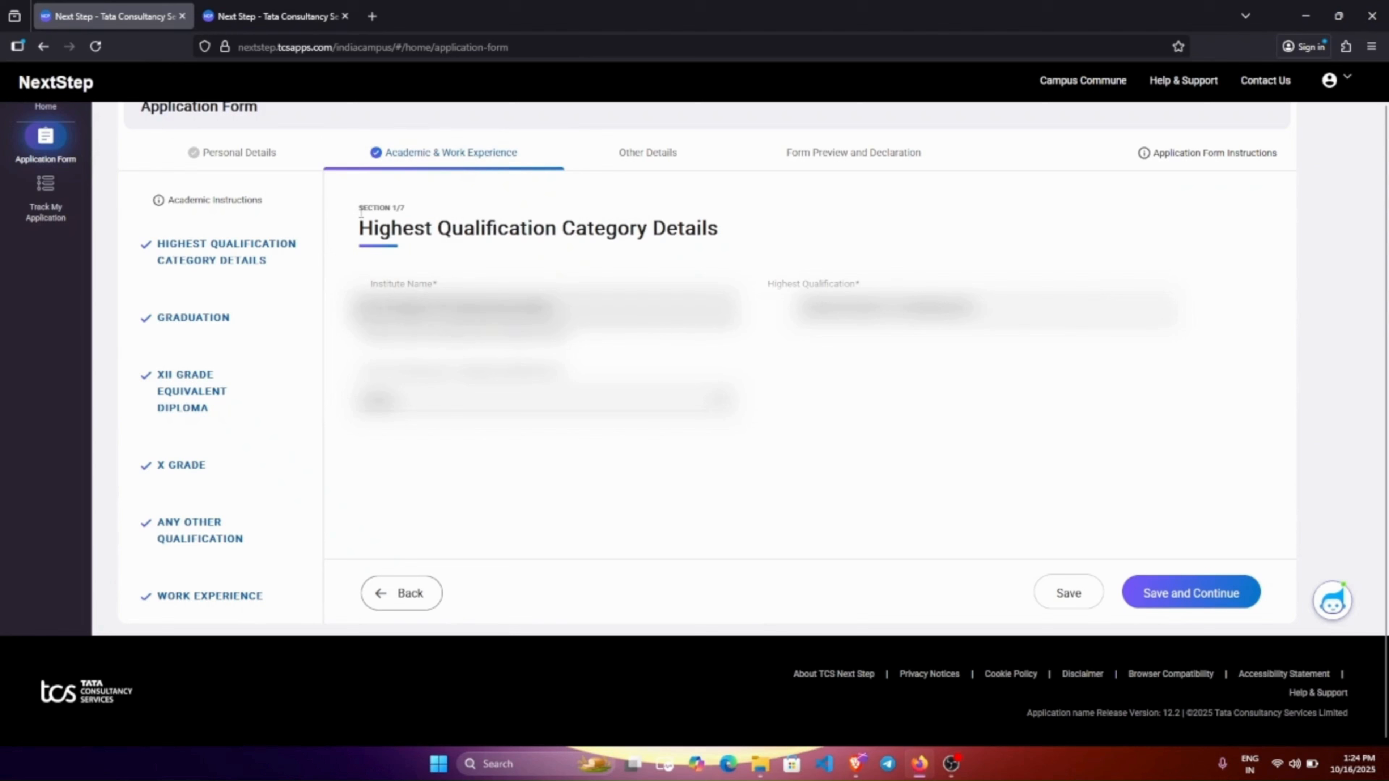
Browse the institute name suggestions and close the list without changing the institute.
left_click_drag(359, 207, 407, 210)
left_click(373, 286)
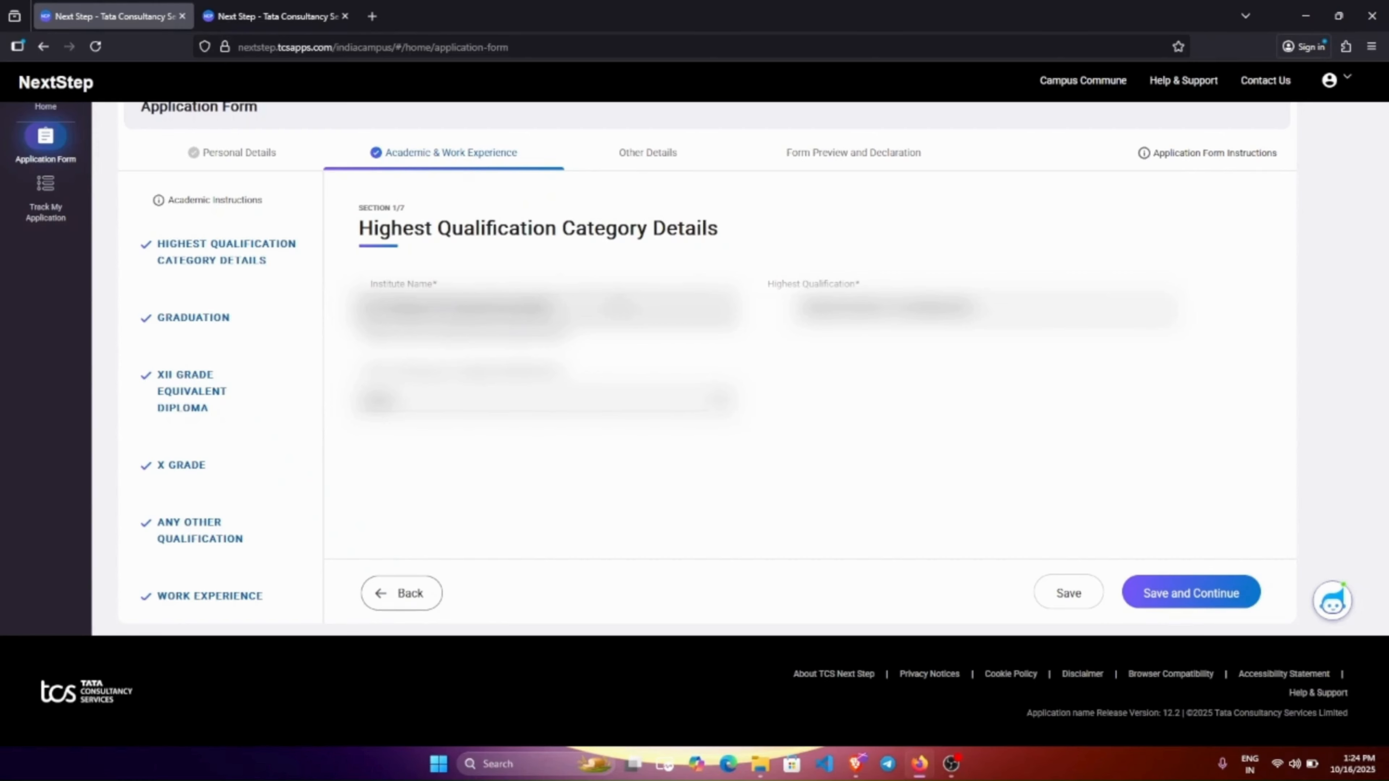
left_click(629, 308)
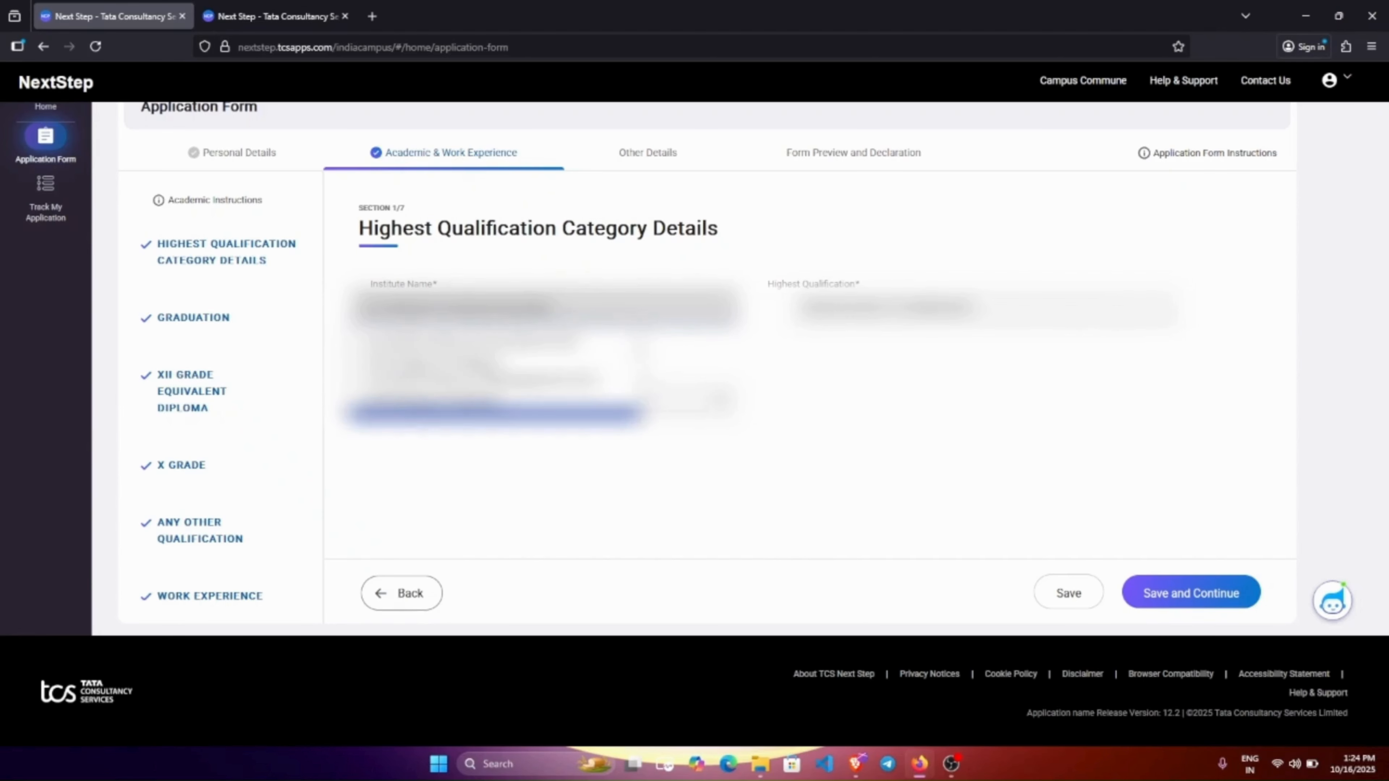
scroll(546, 383, "down", 5)
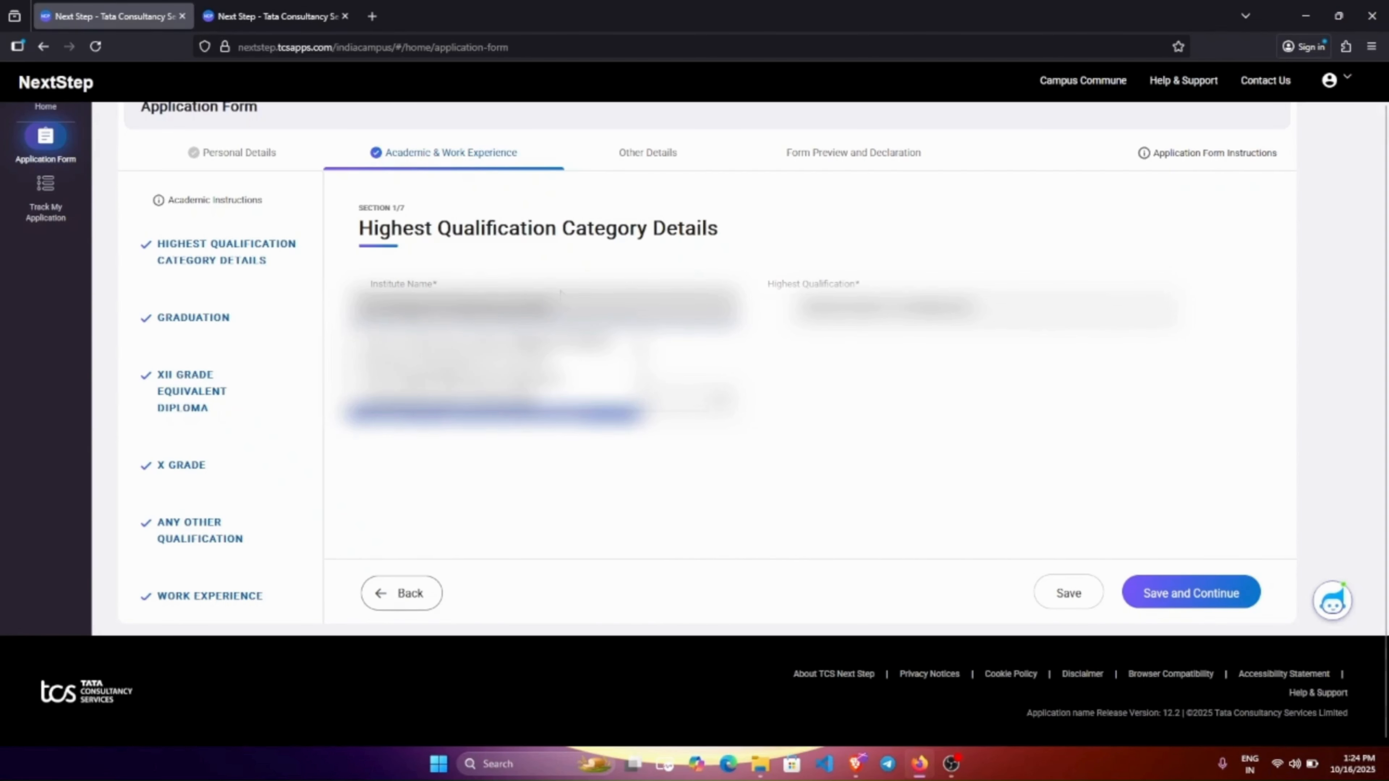
left_click(502, 402)
scroll(502, 428, "down", 6)
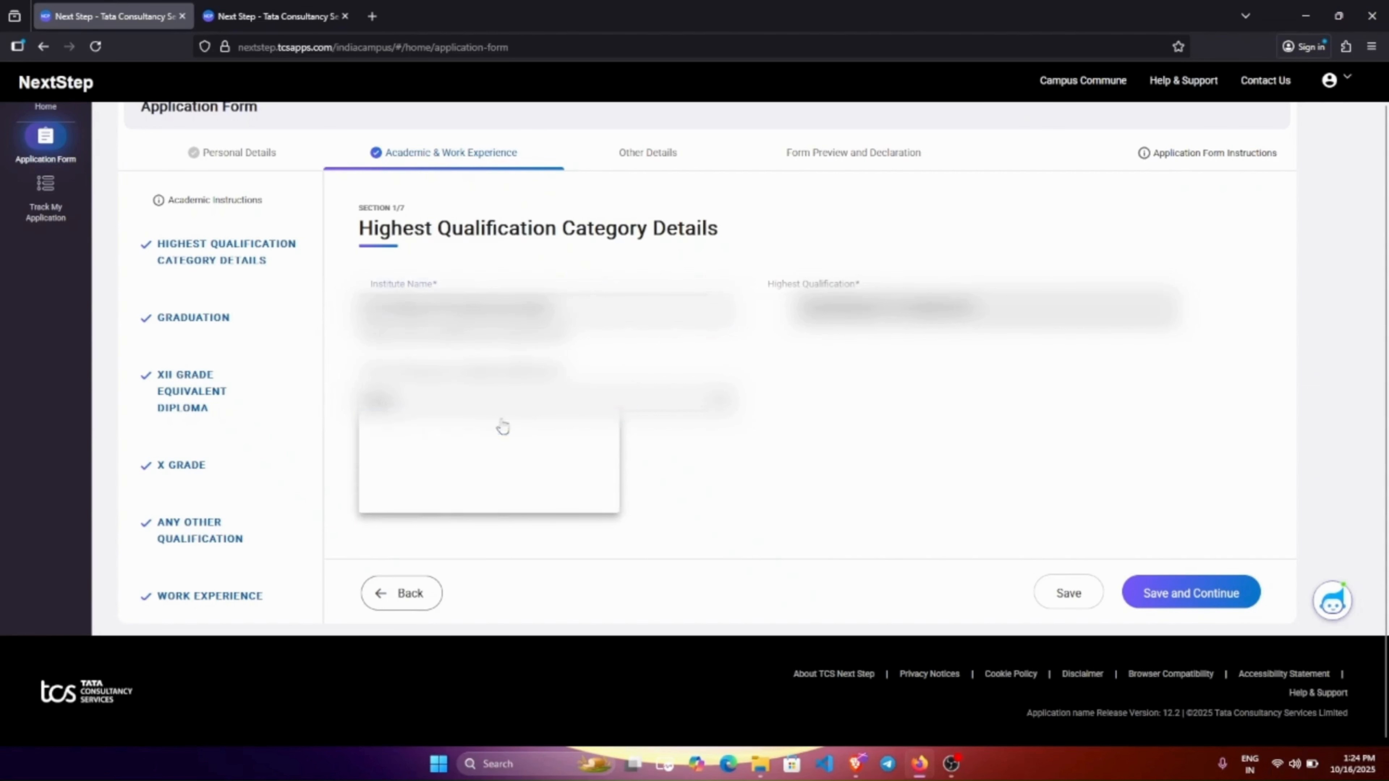
scroll(512, 430, "down", 2)
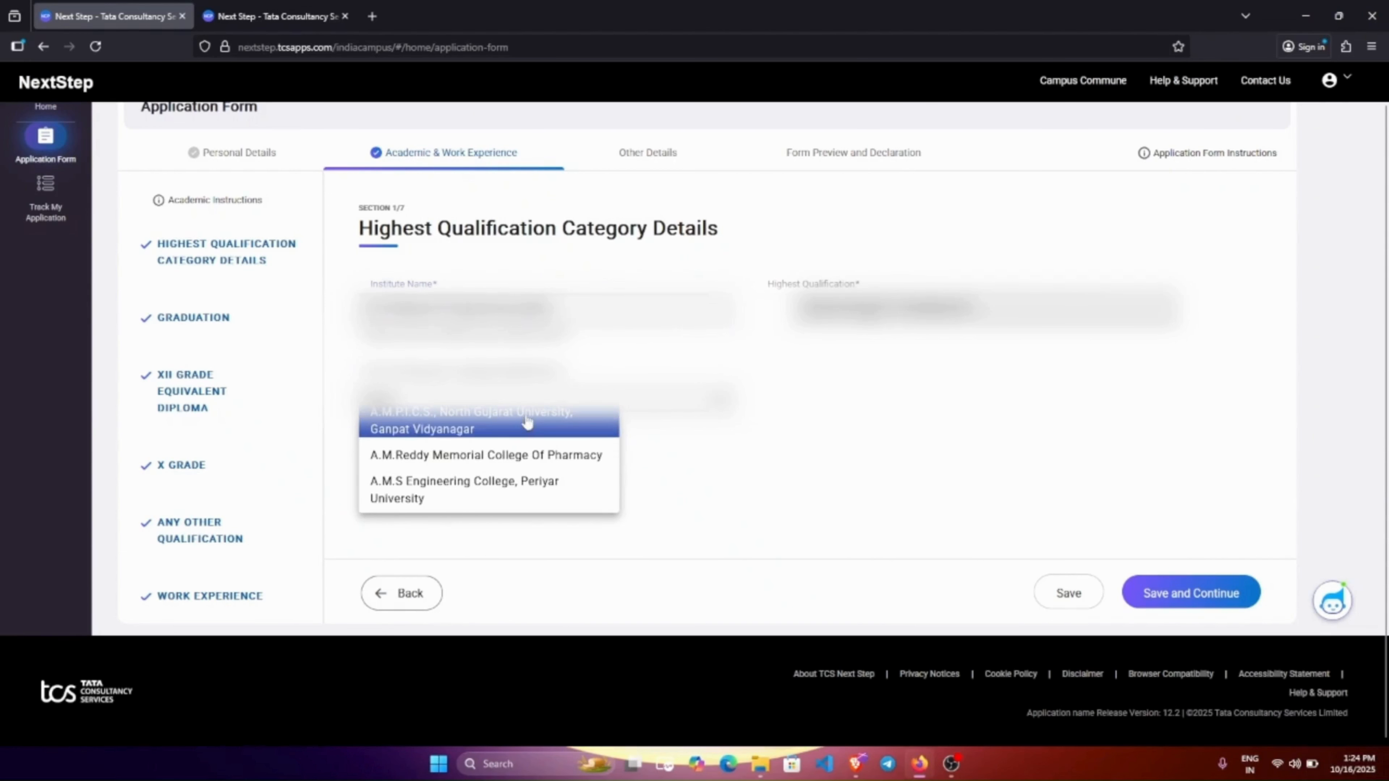
left_click(929, 310)
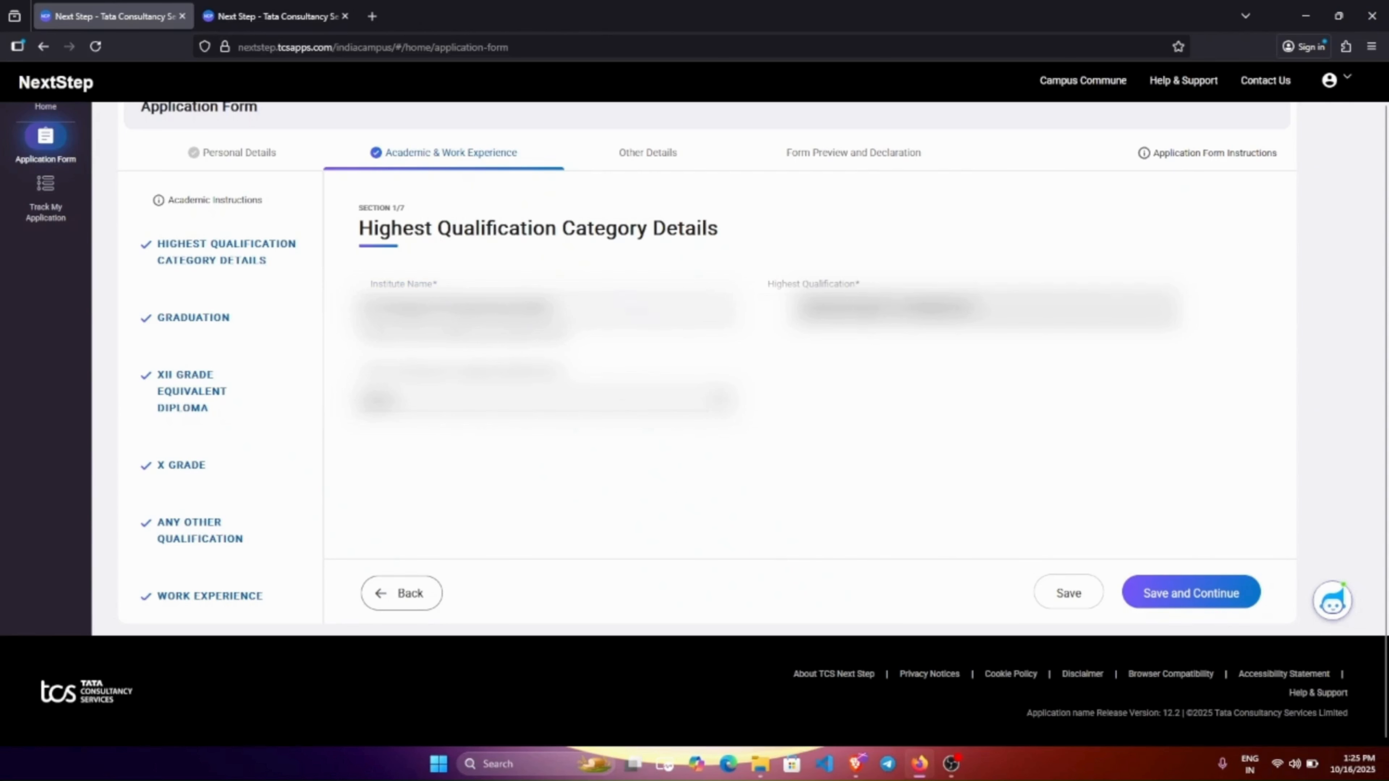
Scroll through the Highest Qualification options and close the list, leaving the qualification unchanged.
left_click(929, 310)
scroll(930, 383, "down", 1)
scroll(870, 400, "down", 2)
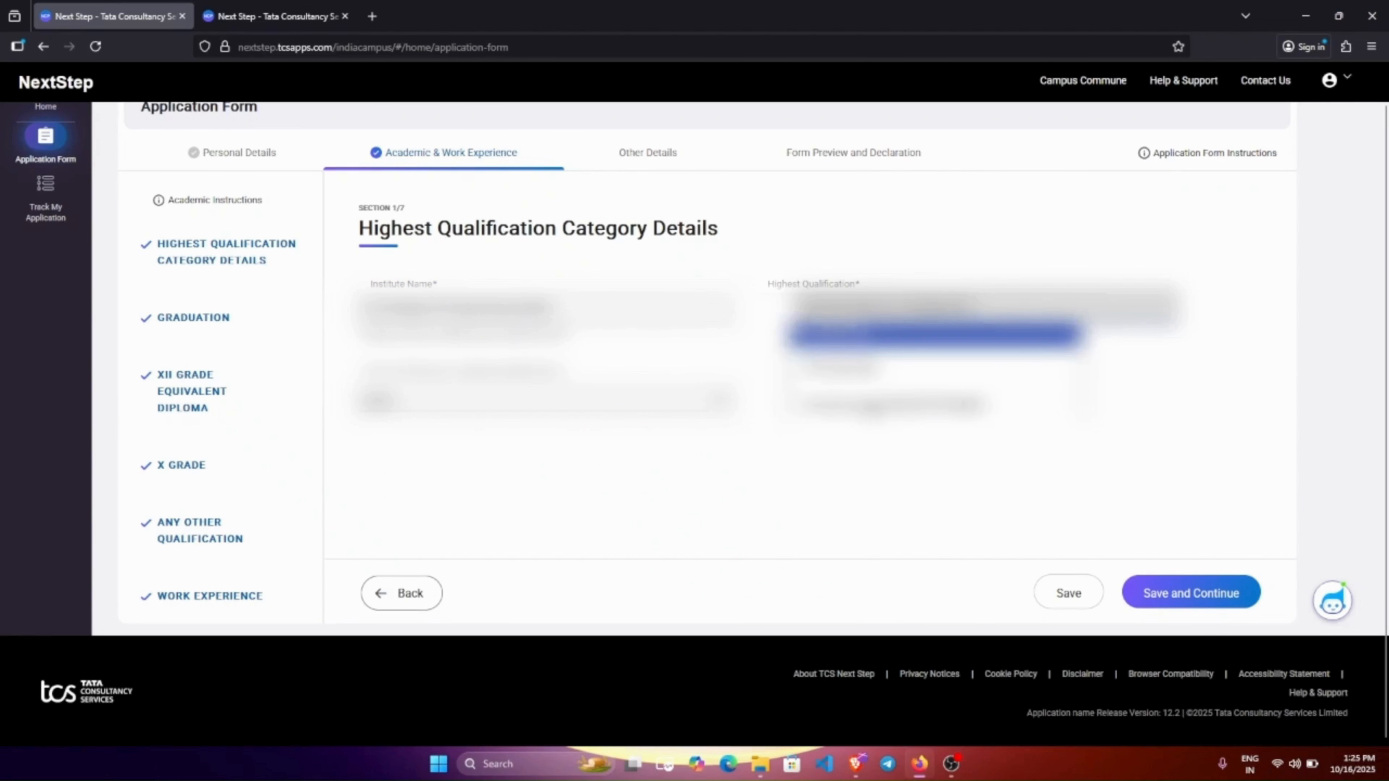
scroll(886, 403, "down", 1)
left_click(896, 310)
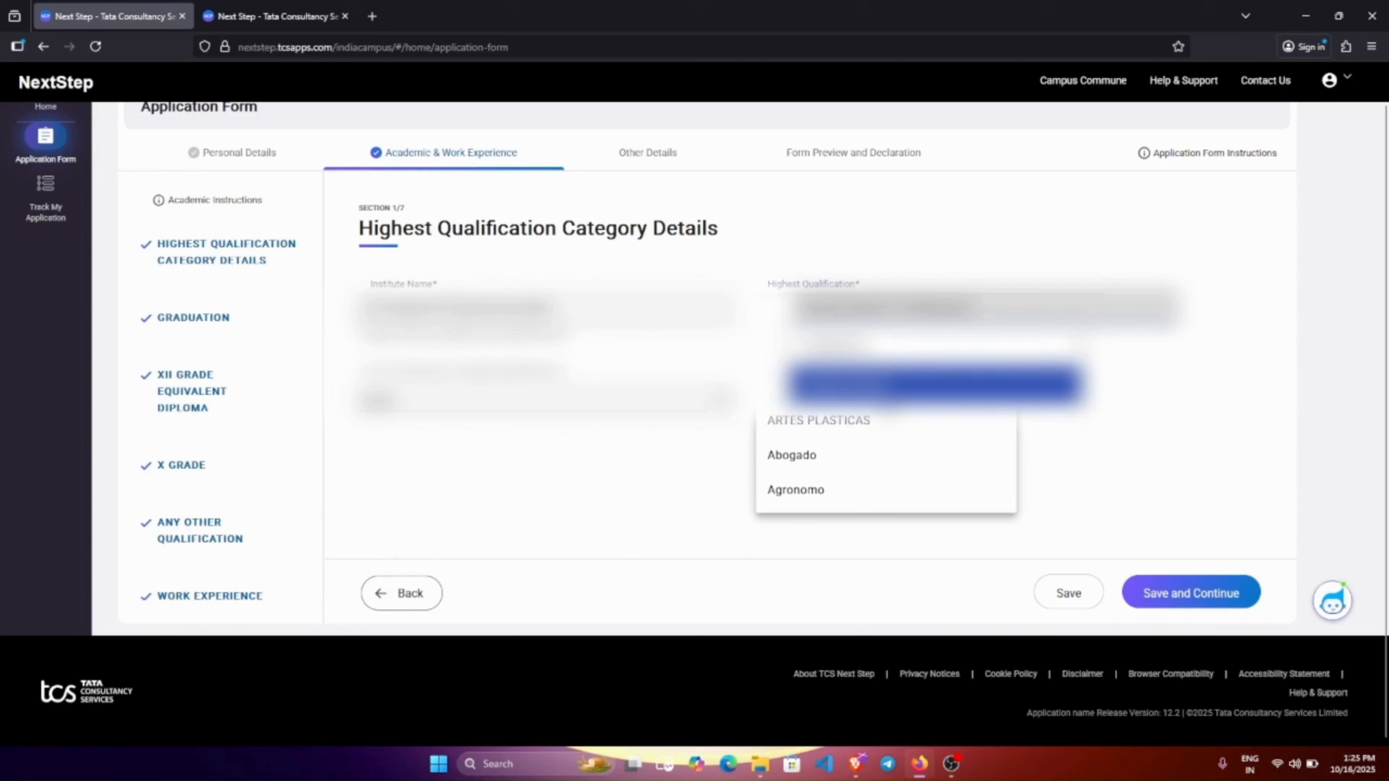
scroll(886, 463, "down", 3)
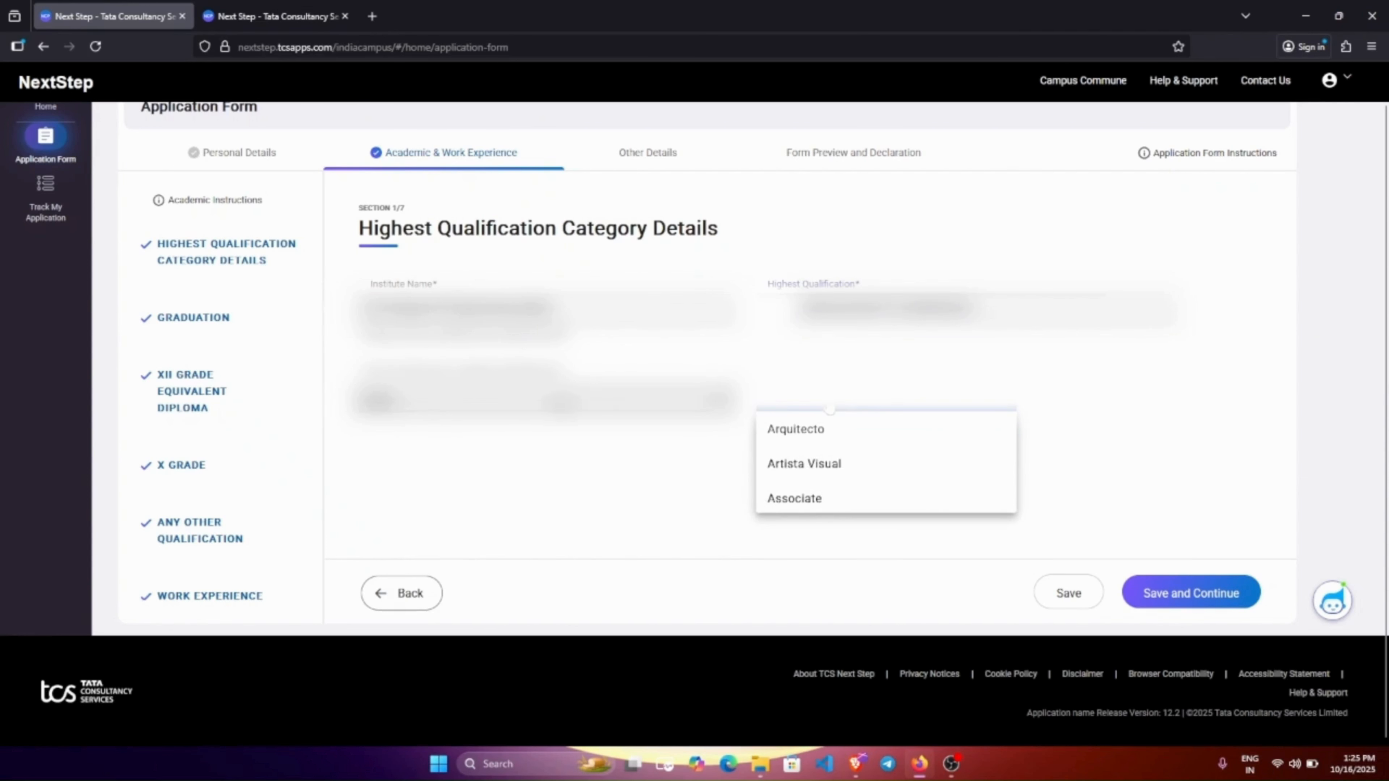
scroll(845, 409, "down", 2)
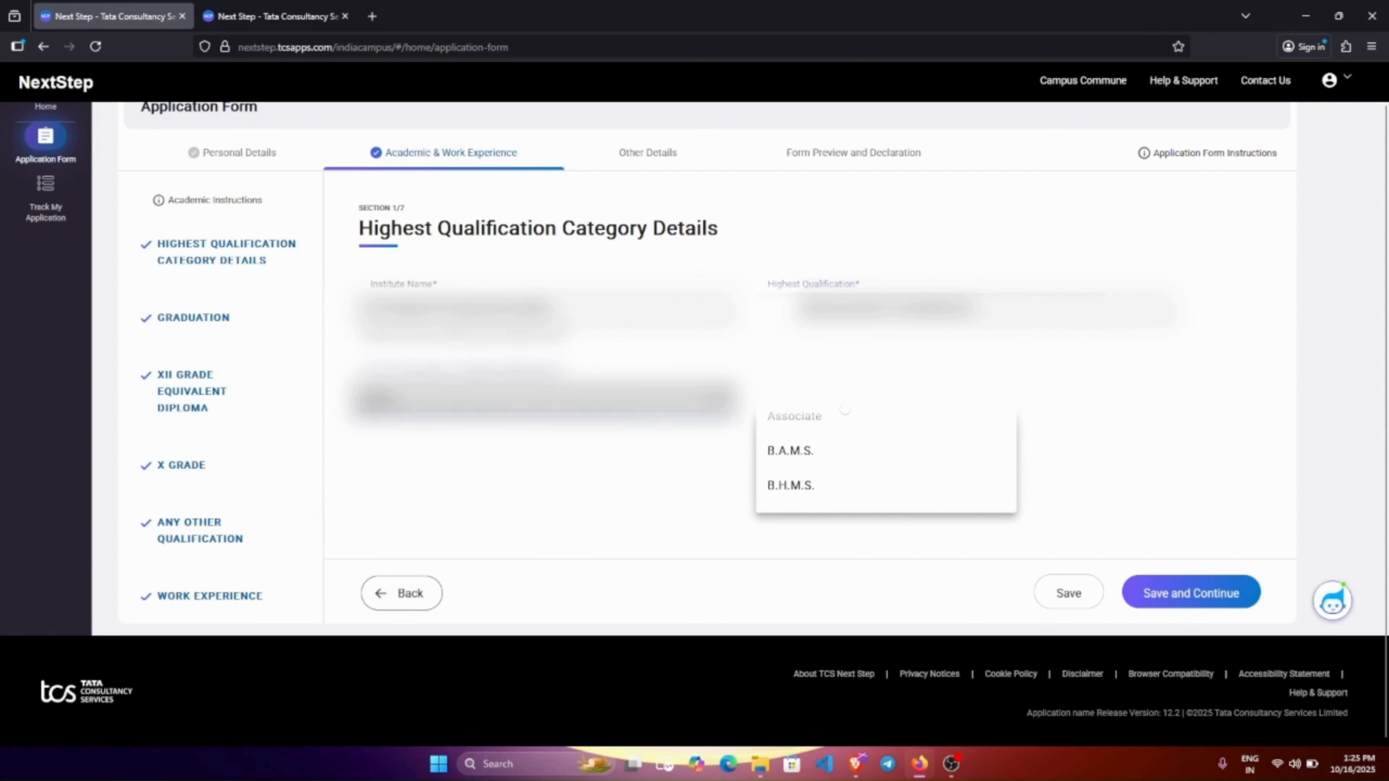
left_click(583, 476)
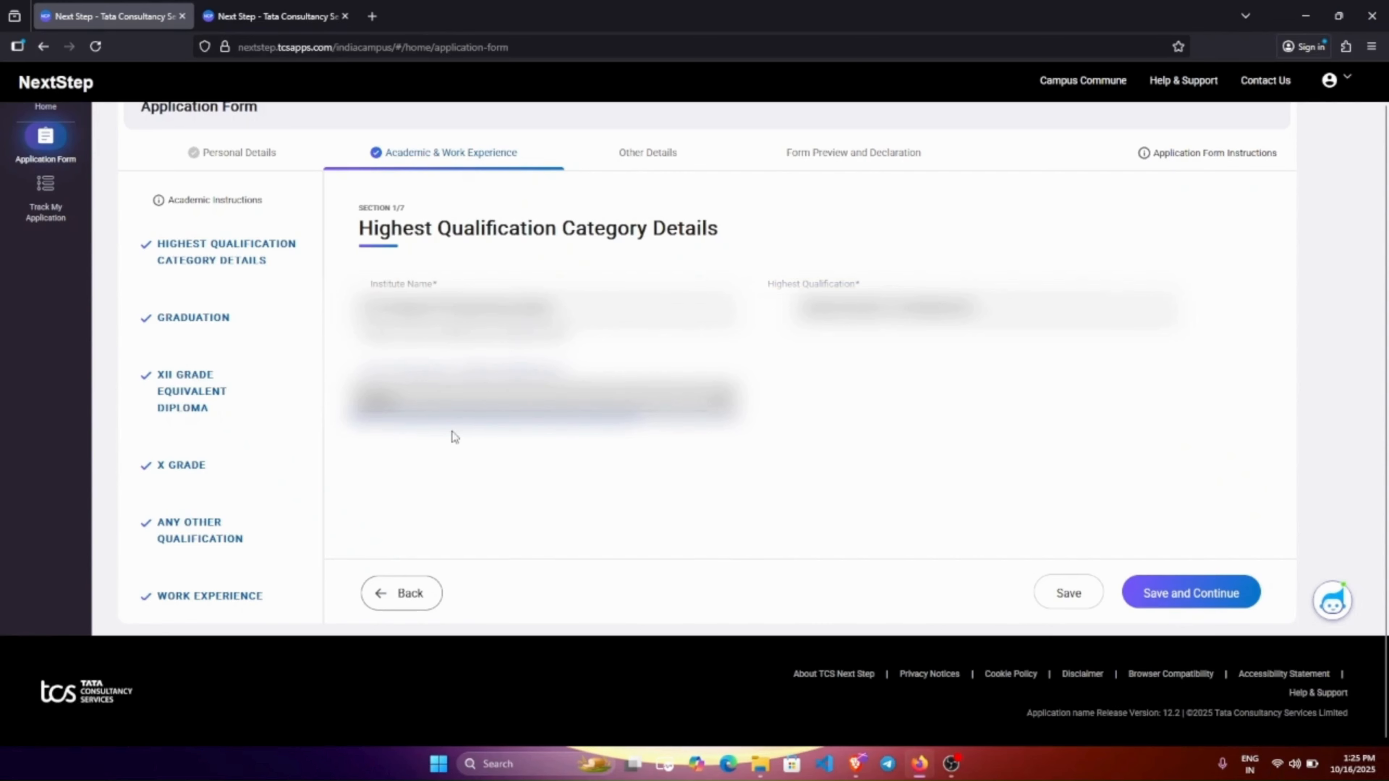
Keep the passing year at 2026 and save the qualification details.
left_click(522, 402)
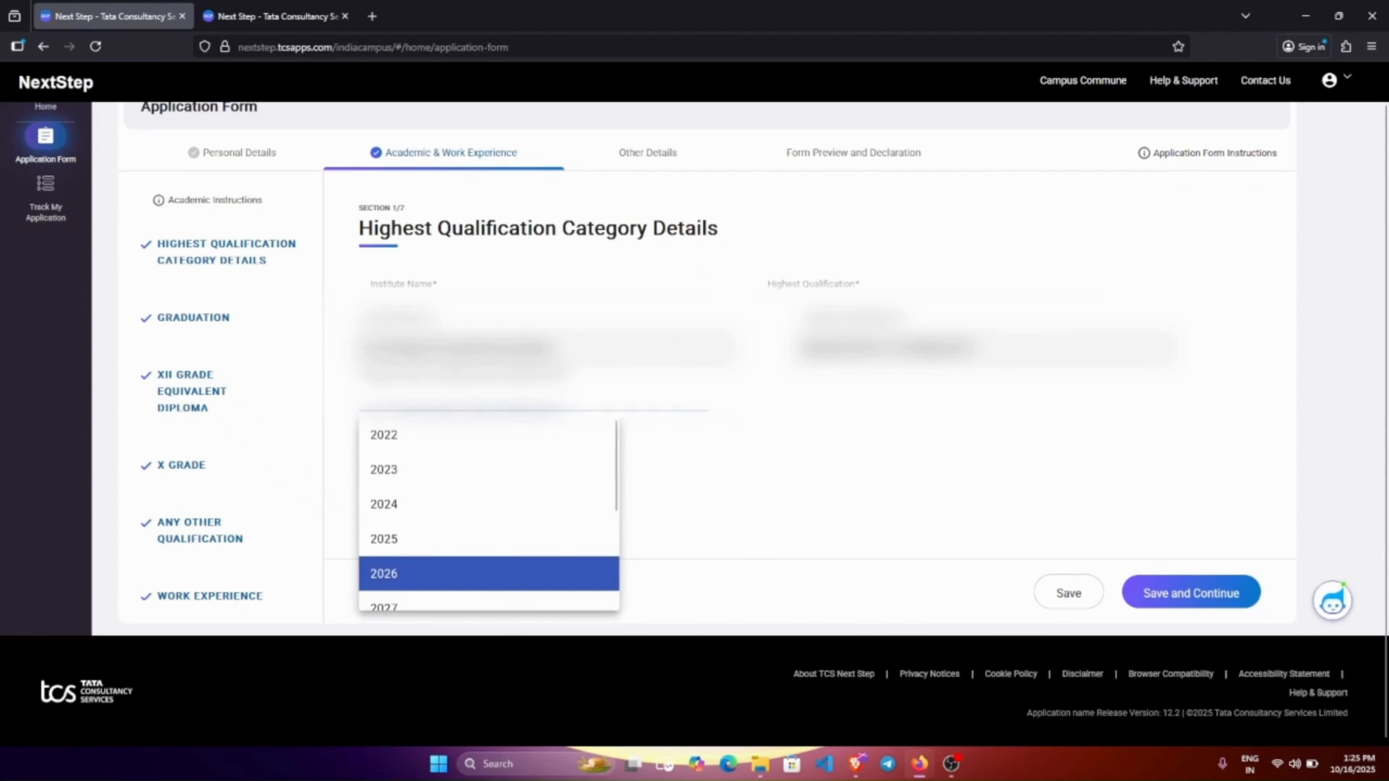
scroll(465, 475, "down", 3)
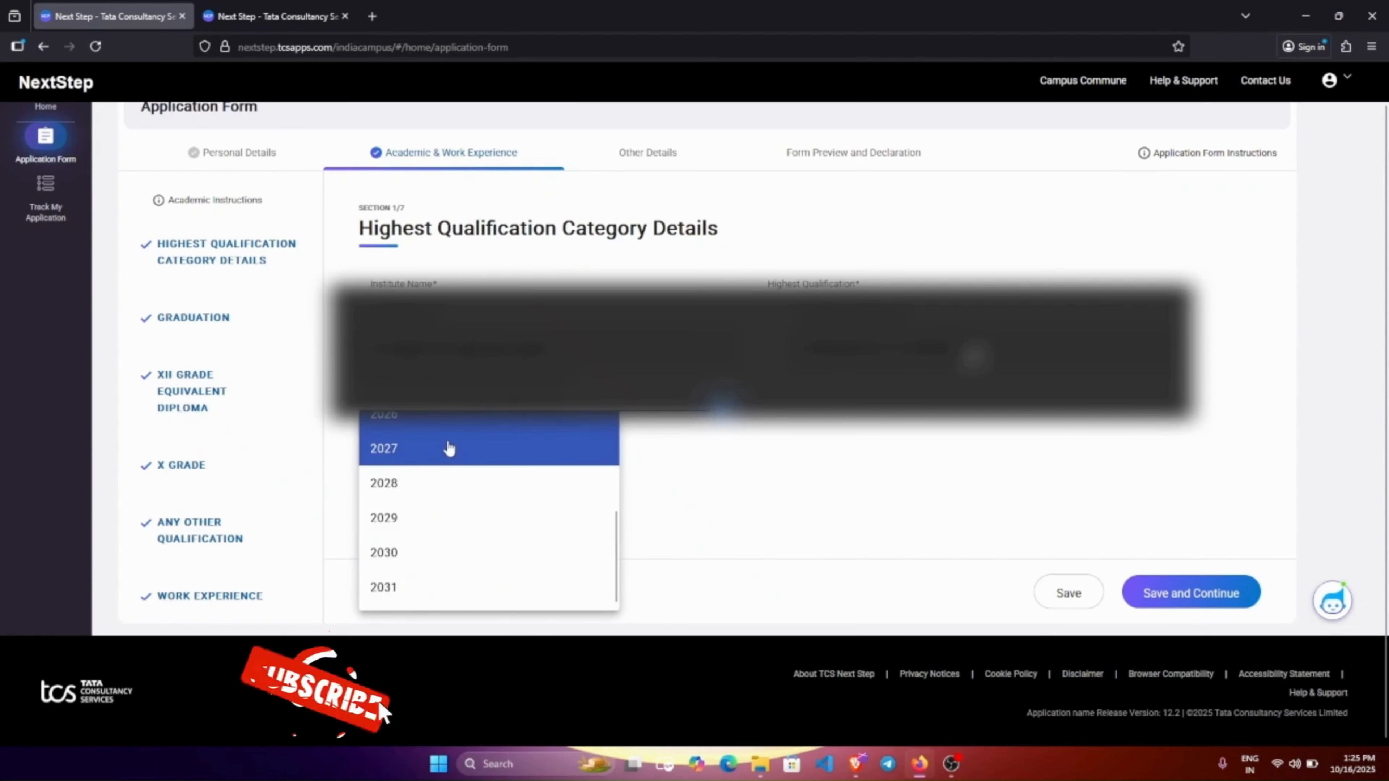
left_click(424, 444)
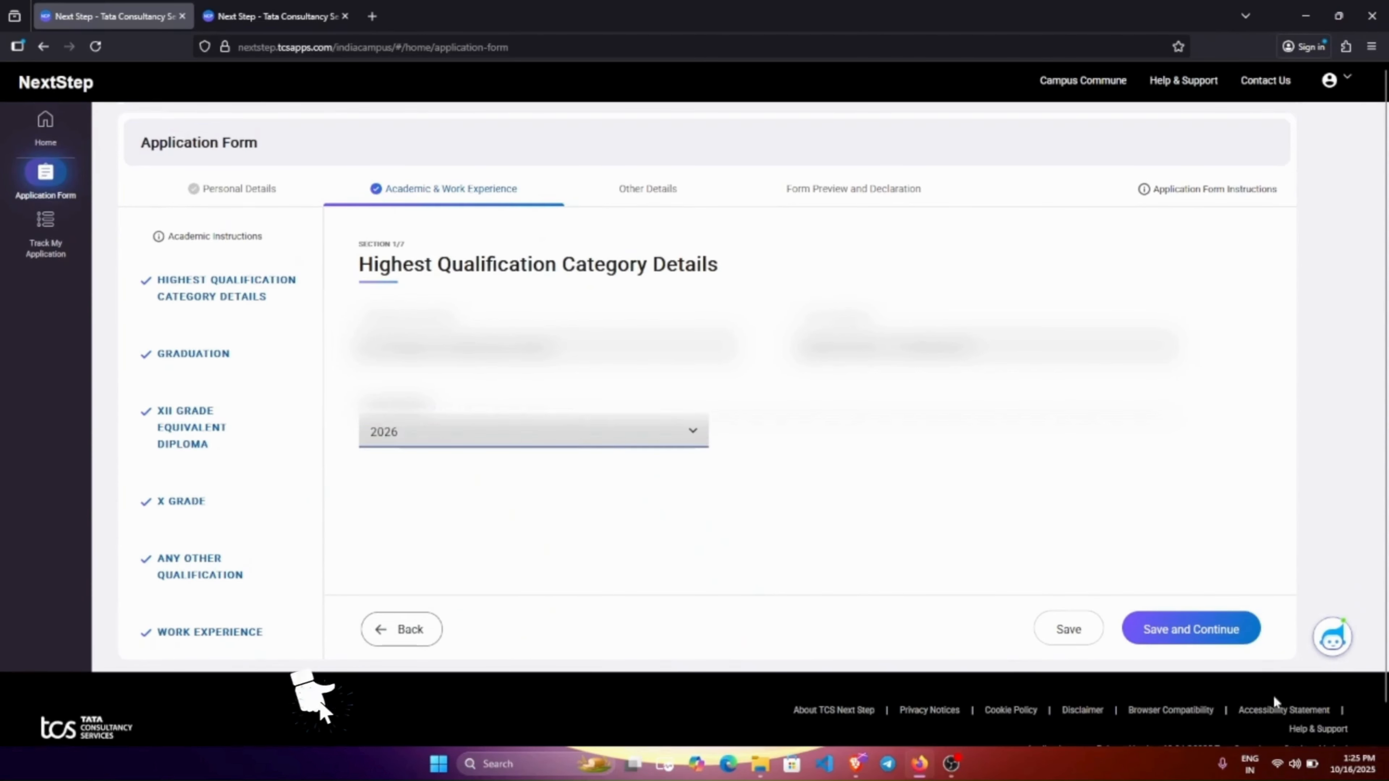
left_click(1191, 629)
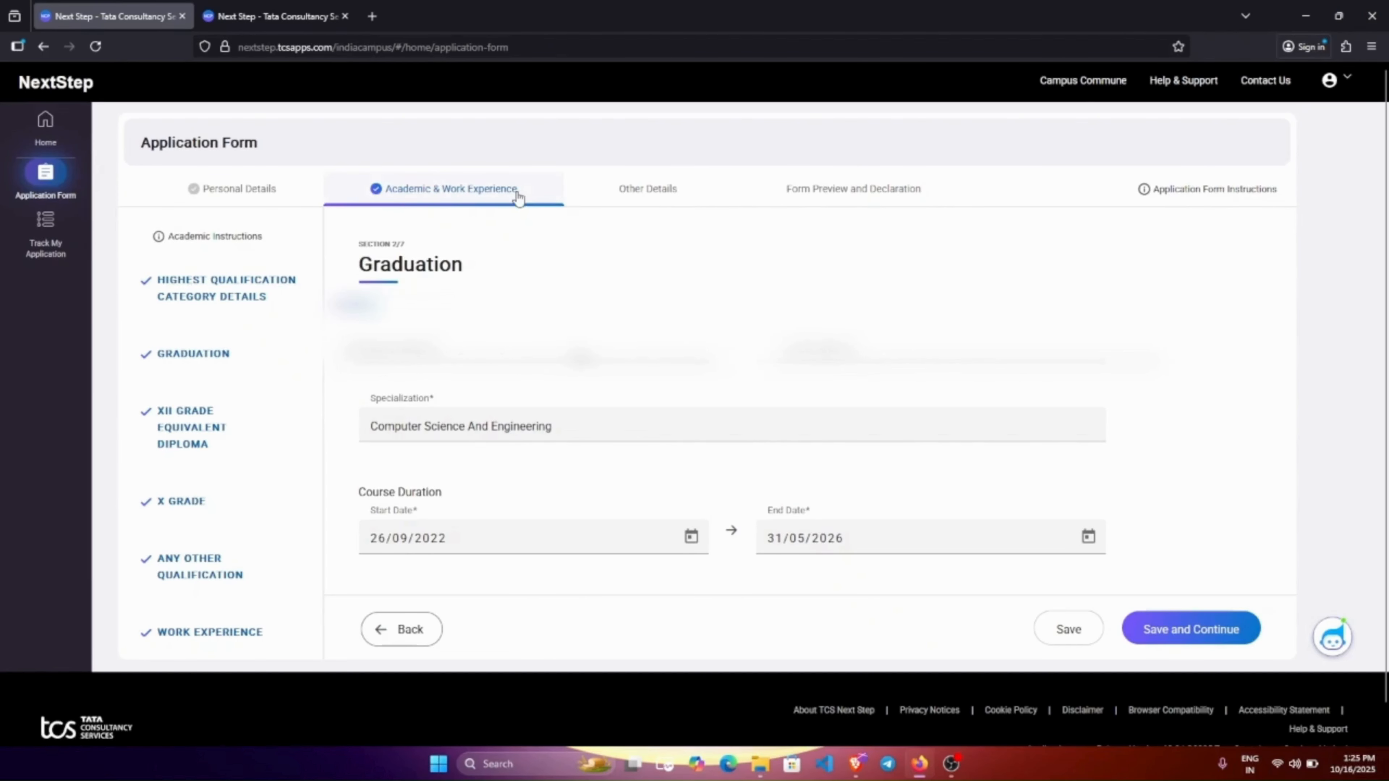
Review the Graduation dates, course type and CGPA 8.32 out of 10, then save them.
left_click_drag(356, 266, 462, 268)
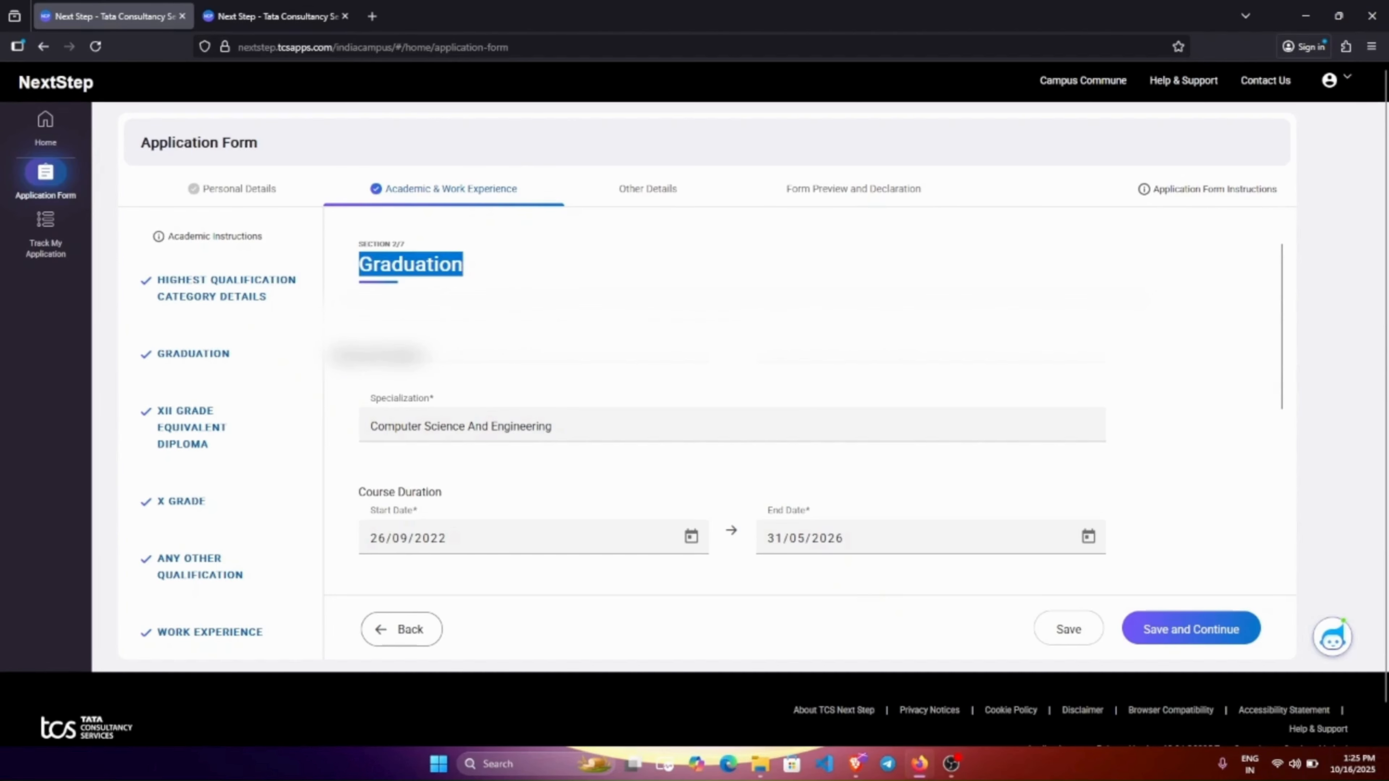
left_click(568, 273)
scroll(519, 301, "down", 2)
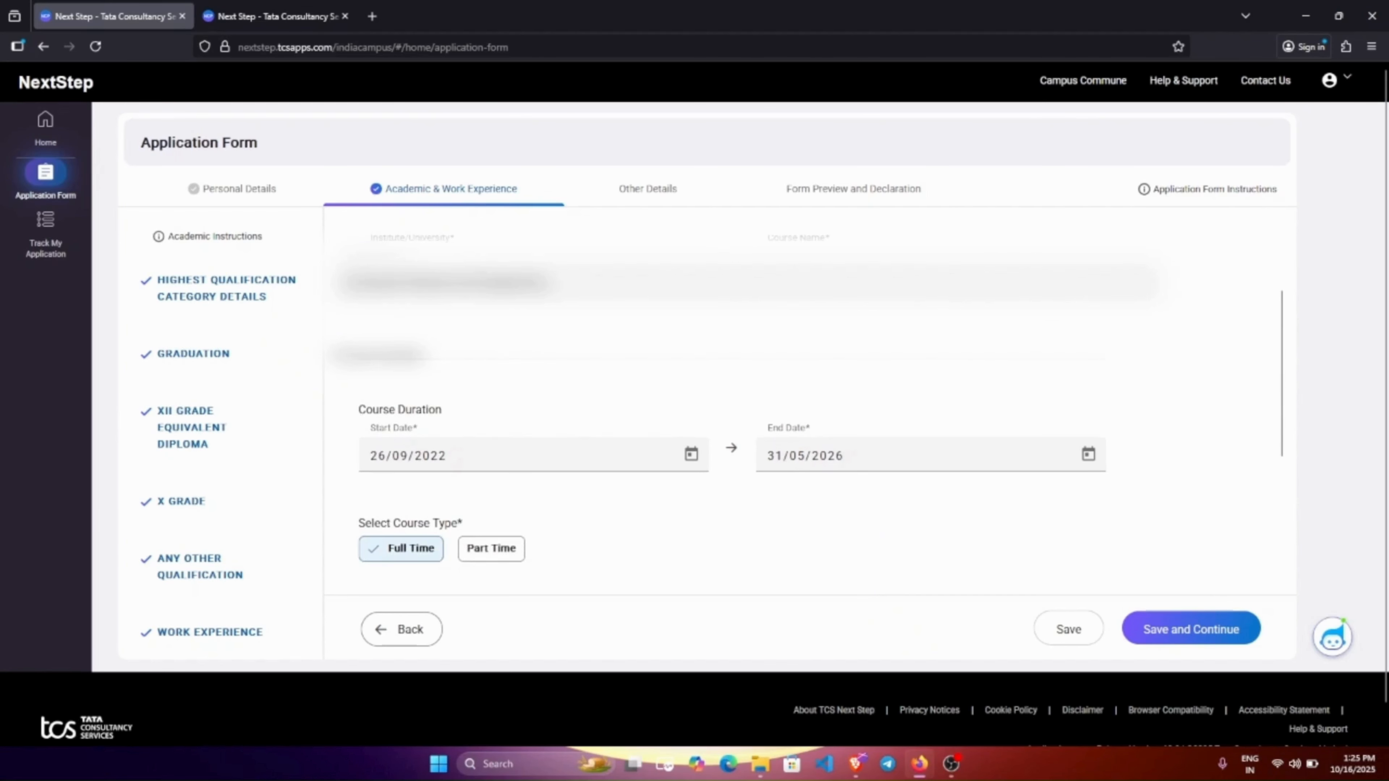
scroll(496, 373, "down", 2)
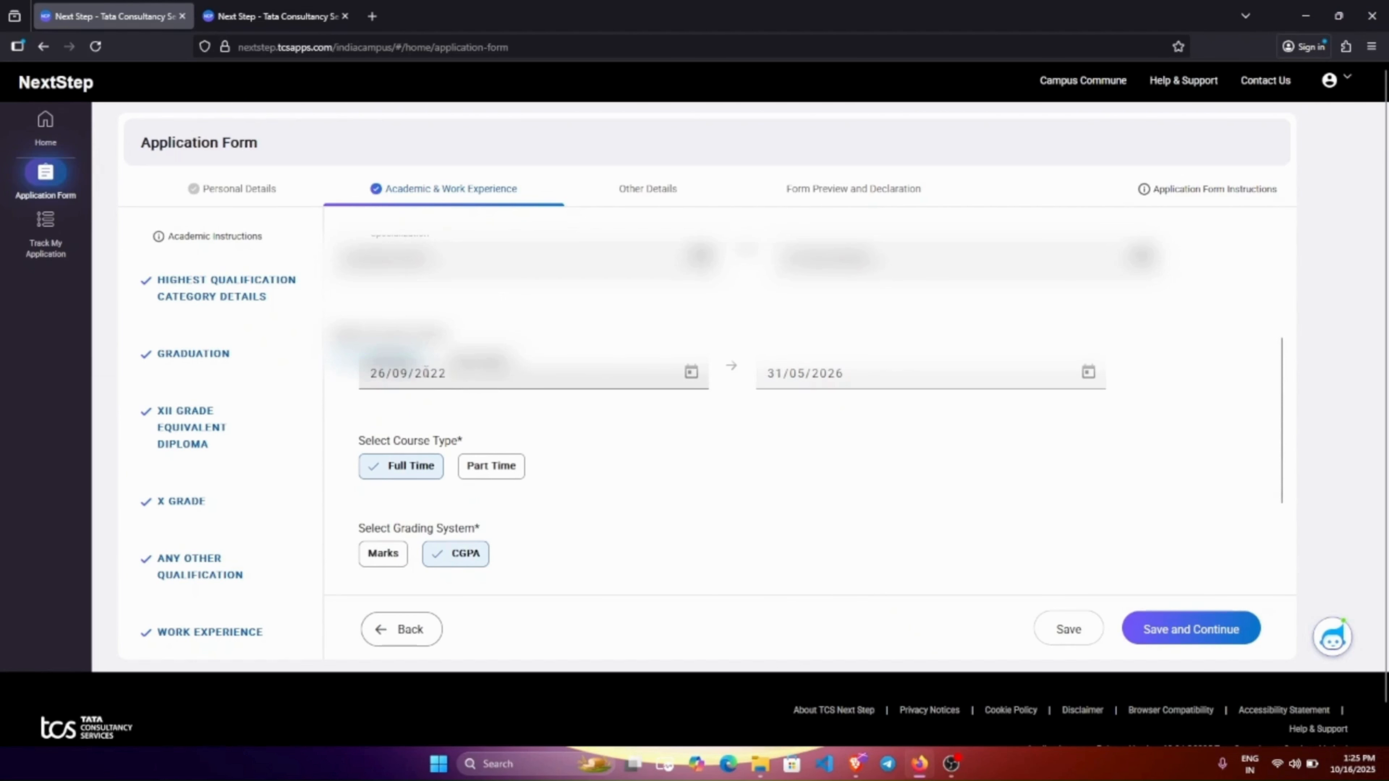
scroll(826, 378, "down", 3)
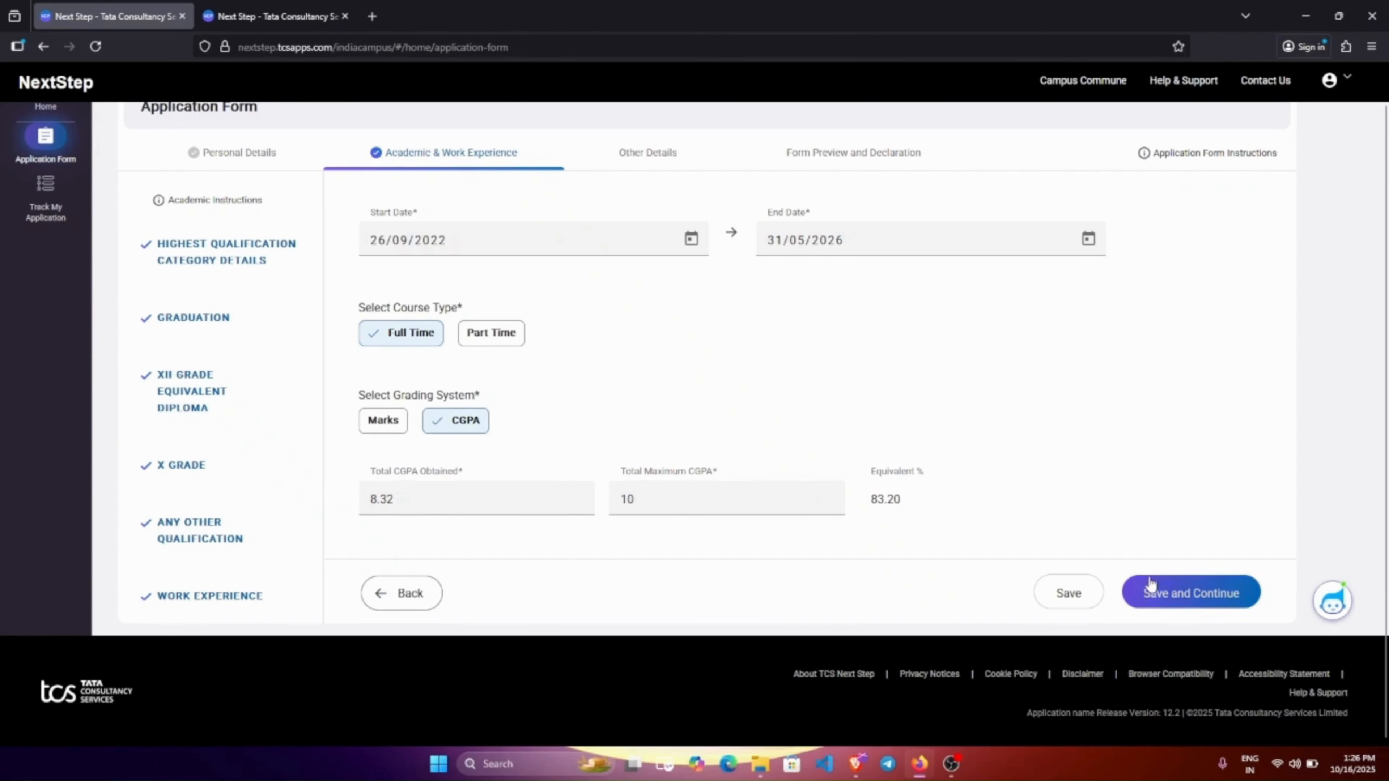
left_click(1183, 600)
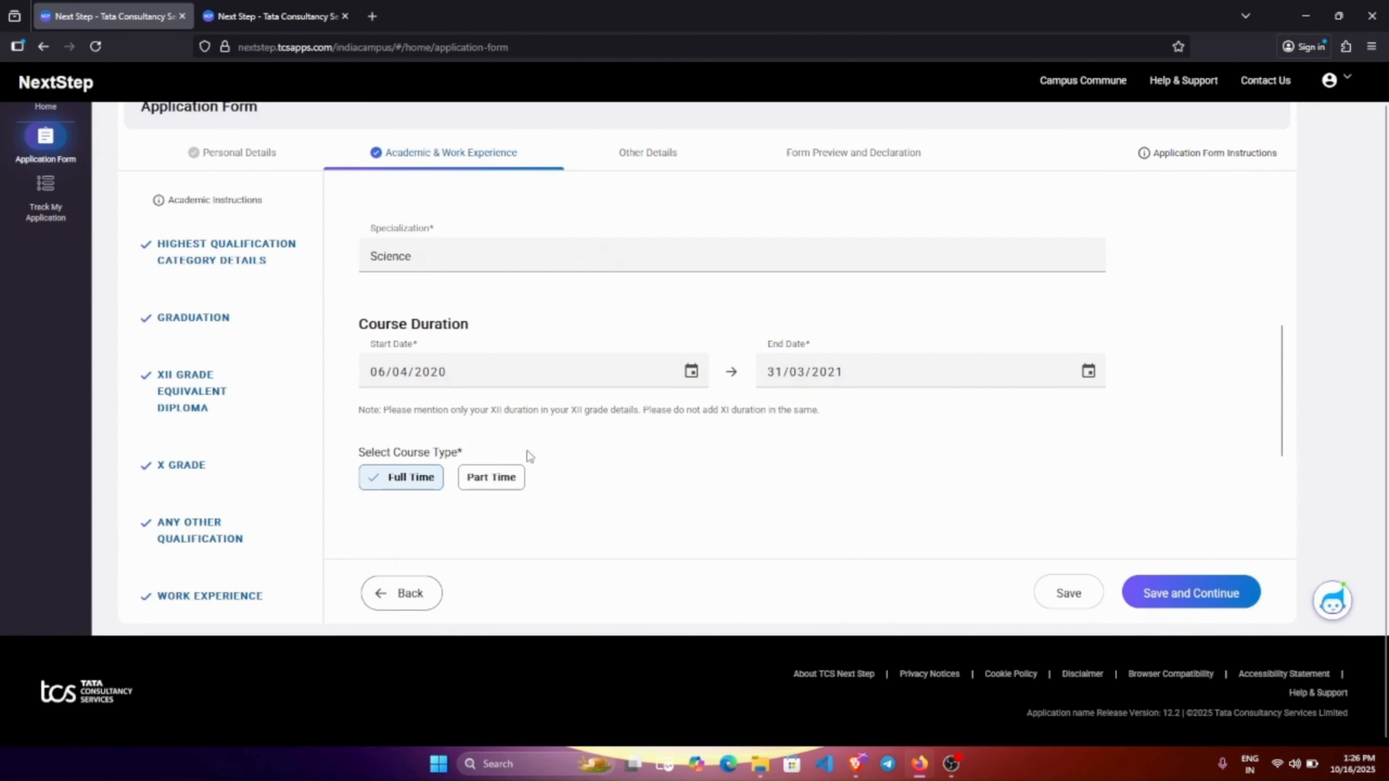
Review the XII Grade details (CBSE, Science, 84 out of 100) and save them.
scroll(527, 450, "down", 3)
scroll(636, 399, "up", 8)
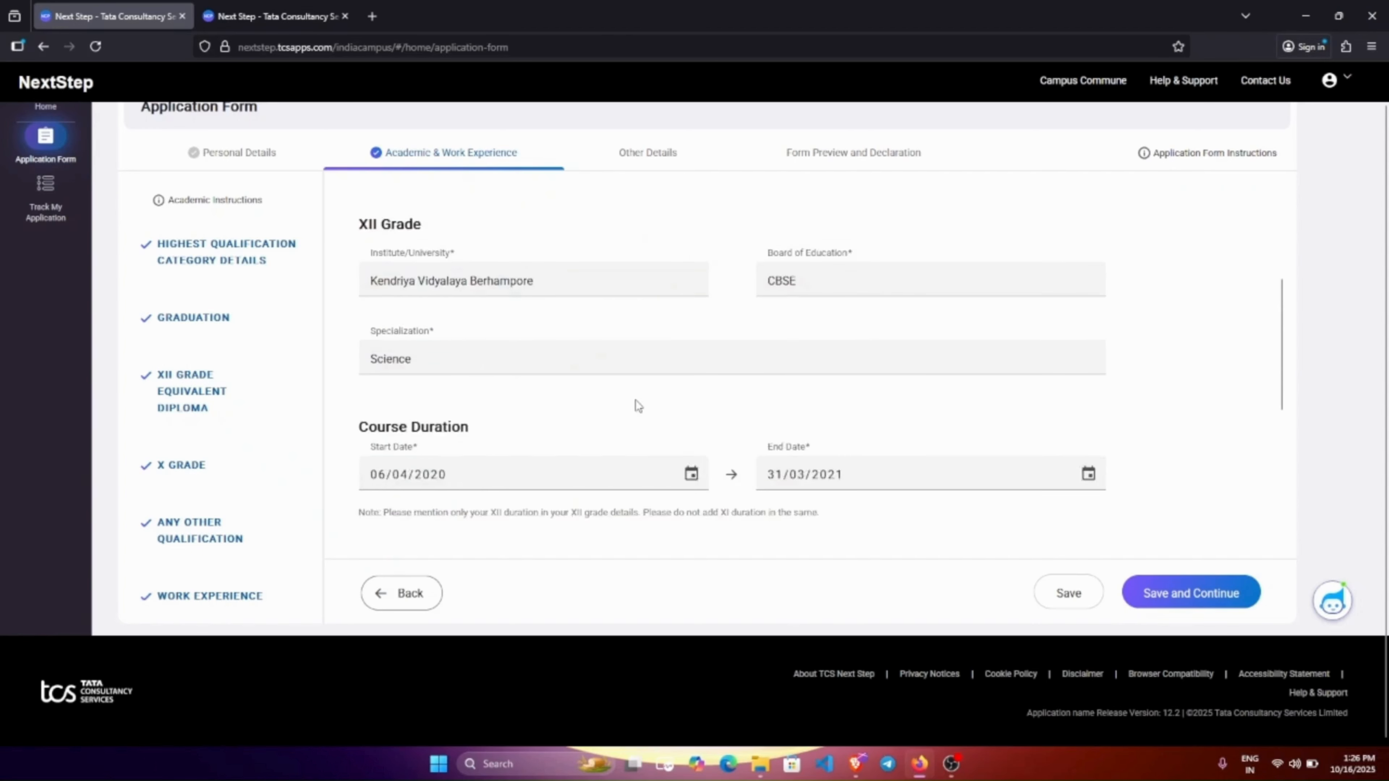
scroll(588, 331, "down", 2)
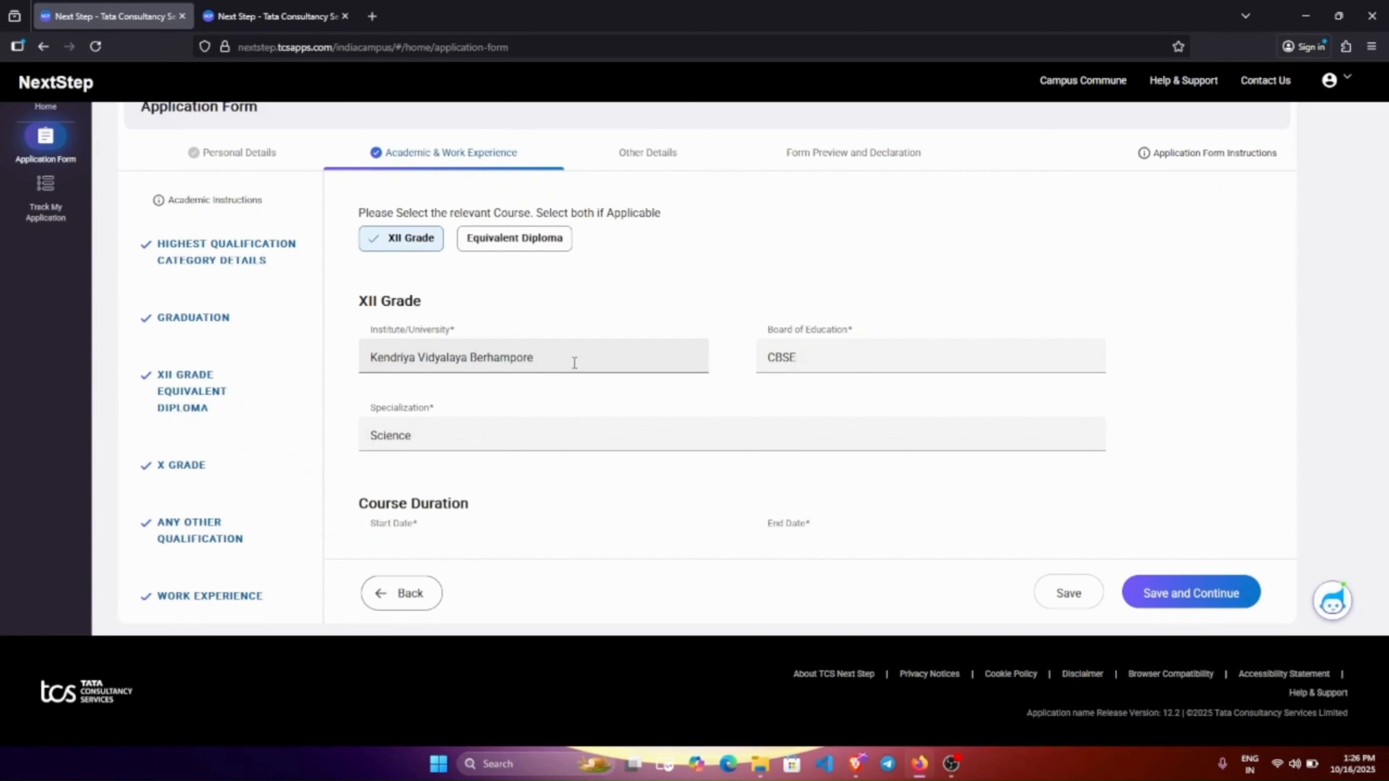
scroll(753, 354, "down", 2)
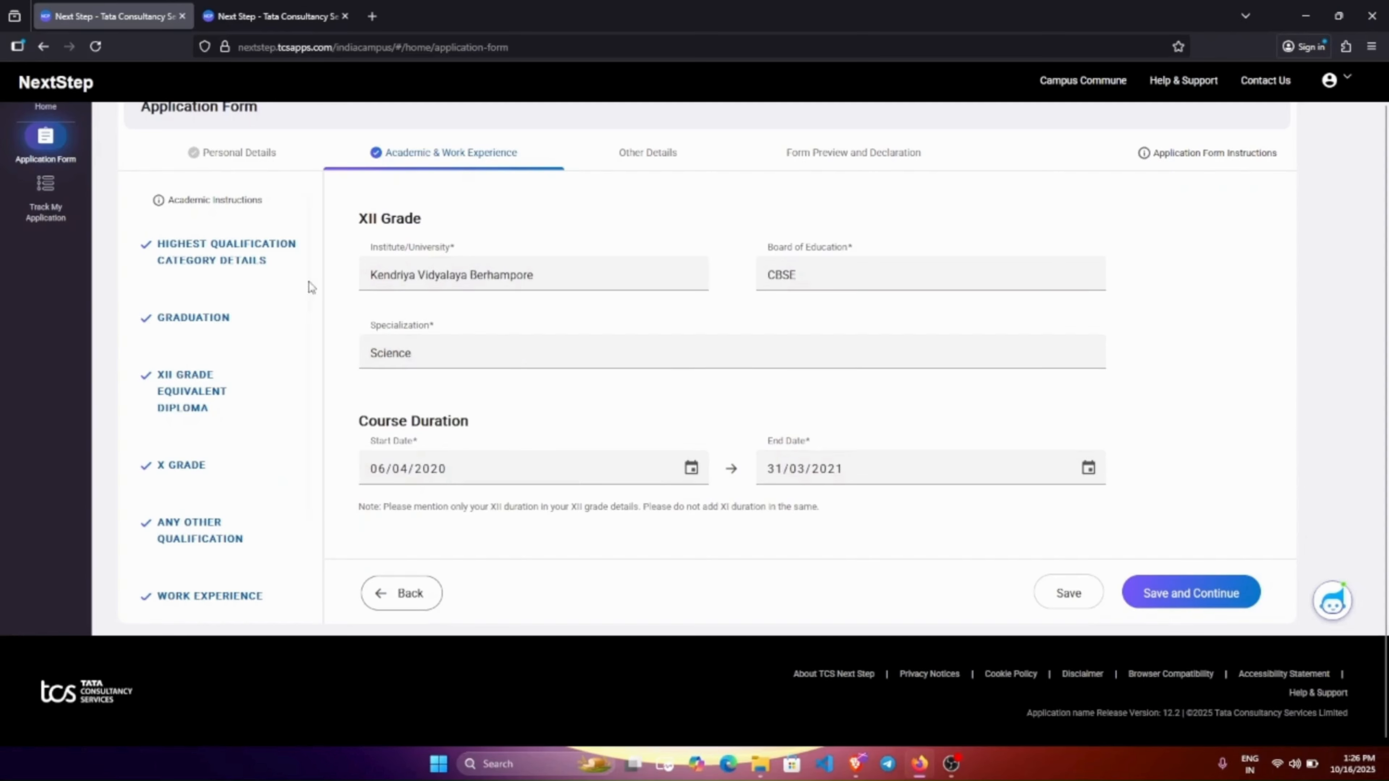
scroll(477, 369, "down", 5)
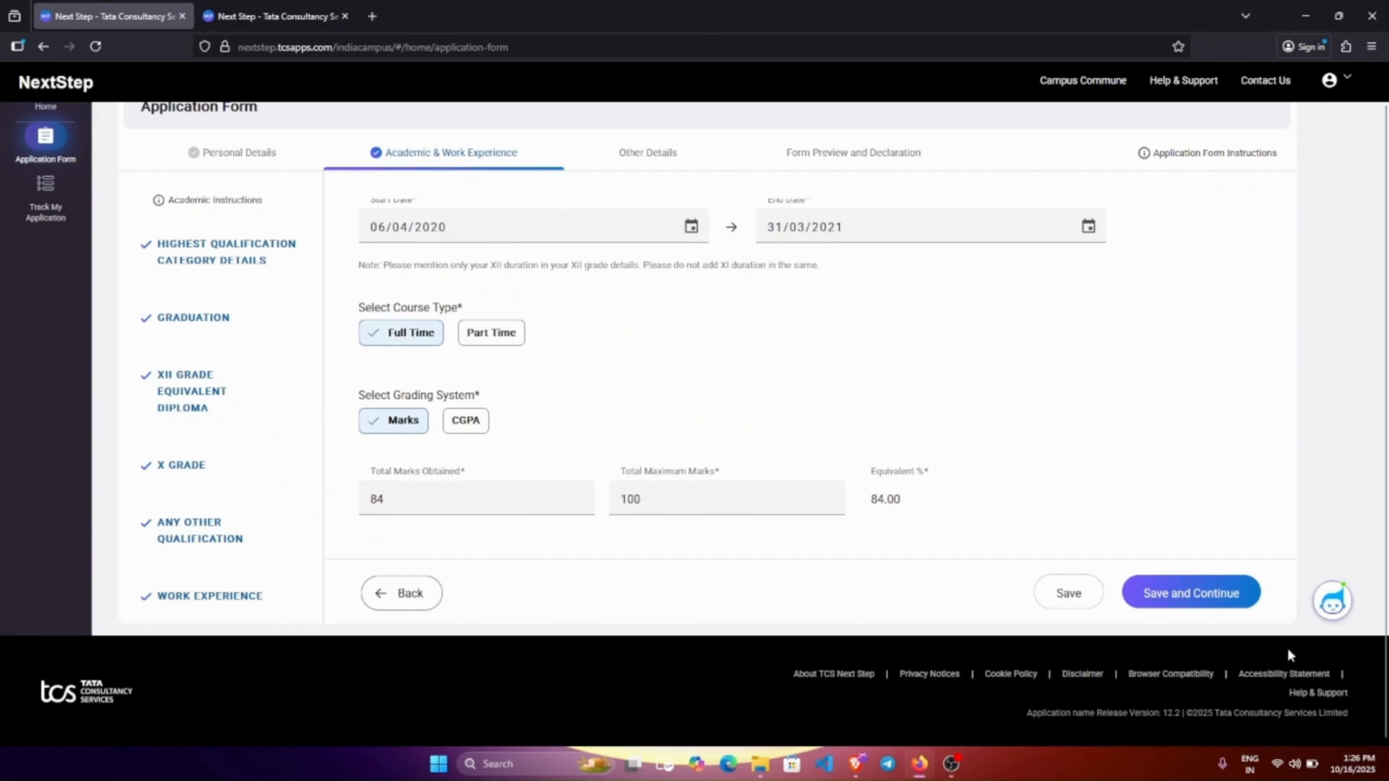
left_click(1200, 594)
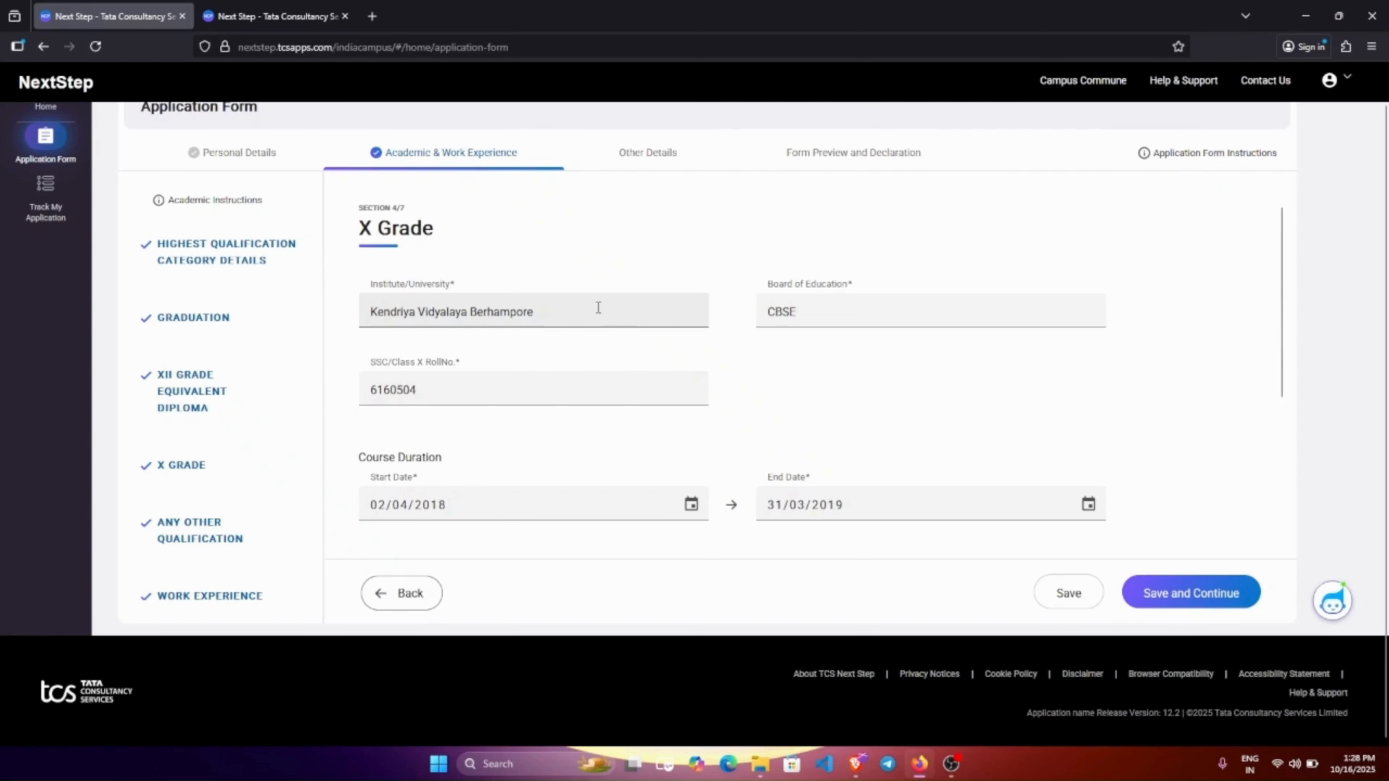
Check the X Grade marks of 80 out of 100 and save the section.
scroll(593, 329, "down", 3)
scroll(547, 335, "down", 1)
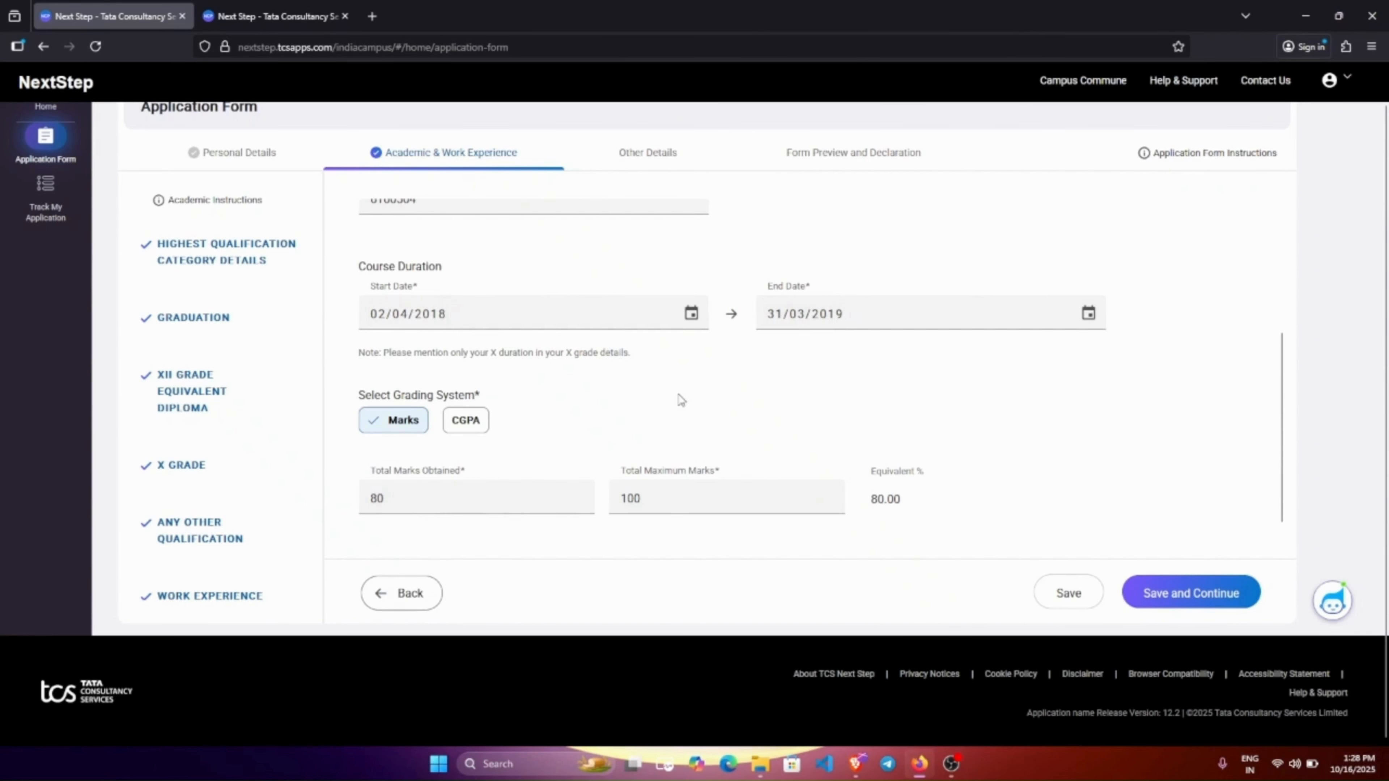
left_click(1205, 596)
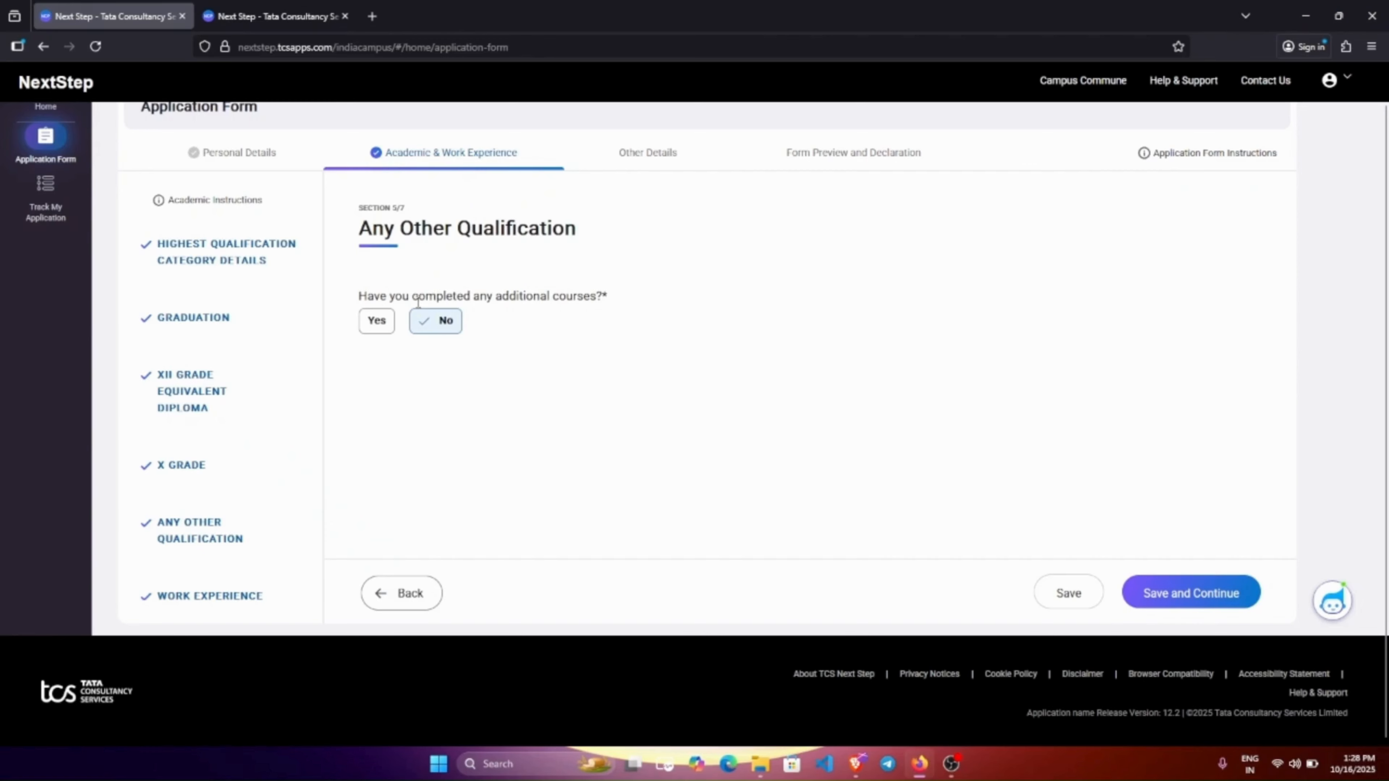
Save the Any Other Qualification section with 'No' for additional courses.
left_click(1191, 608)
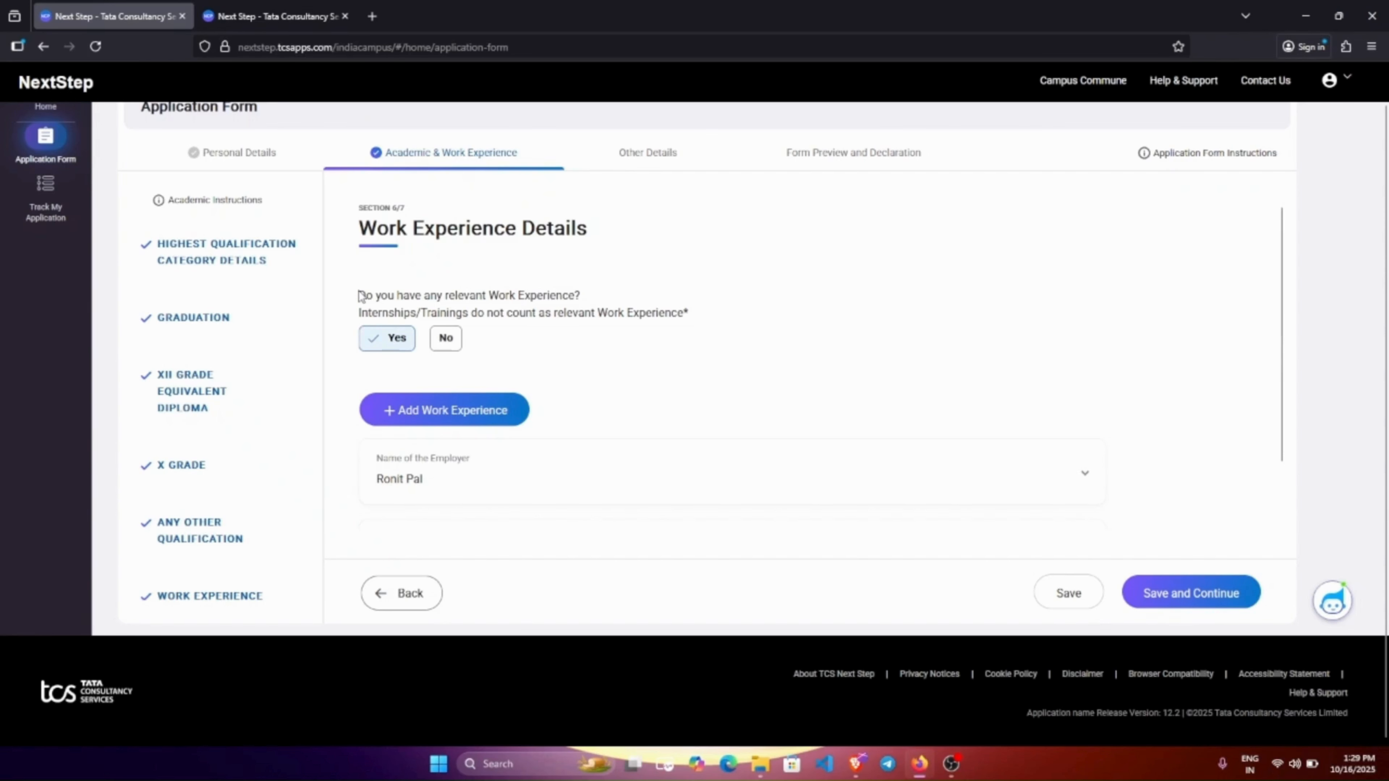
Set relevant work experience to No, dropping the employer entry, then go to Declaration.
left_click_drag(358, 296, 596, 291)
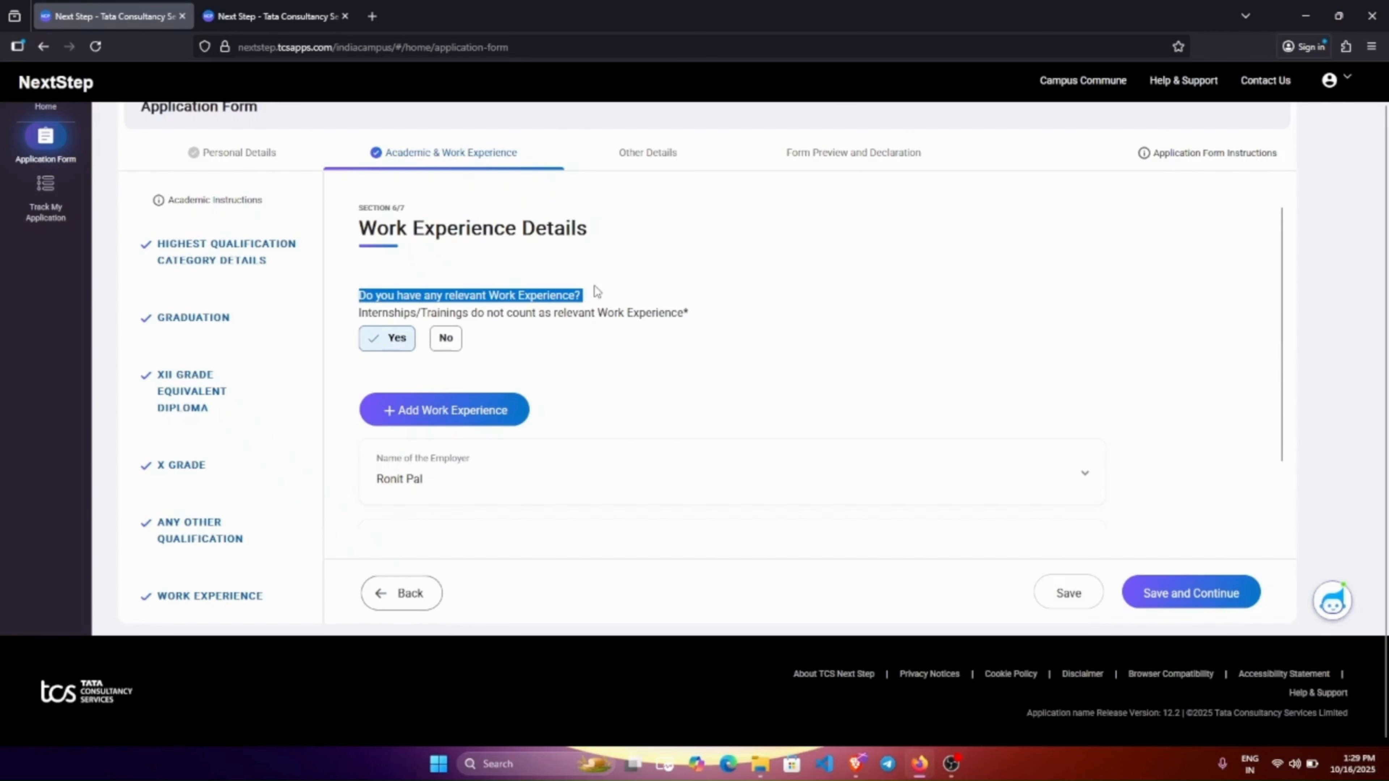
left_click(500, 342)
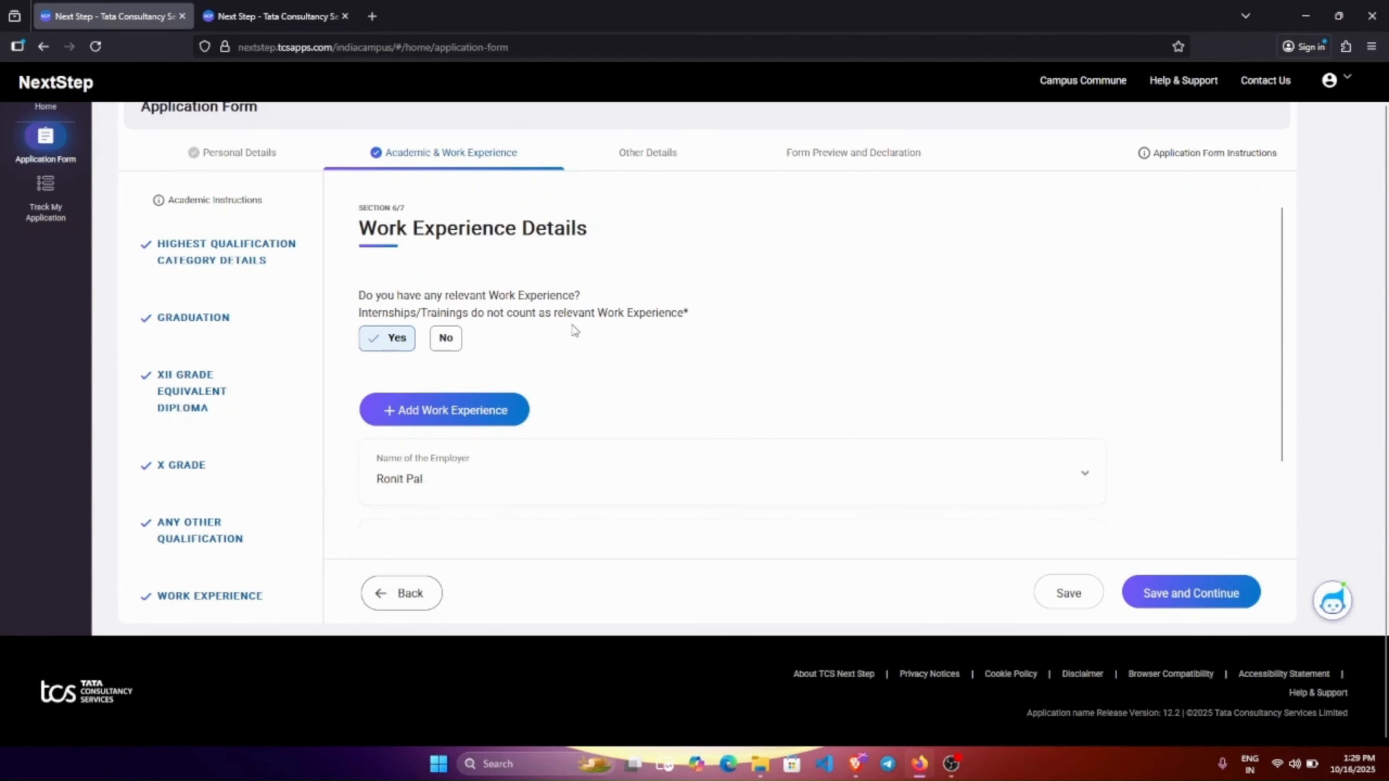
left_click(452, 346)
left_click(375, 332)
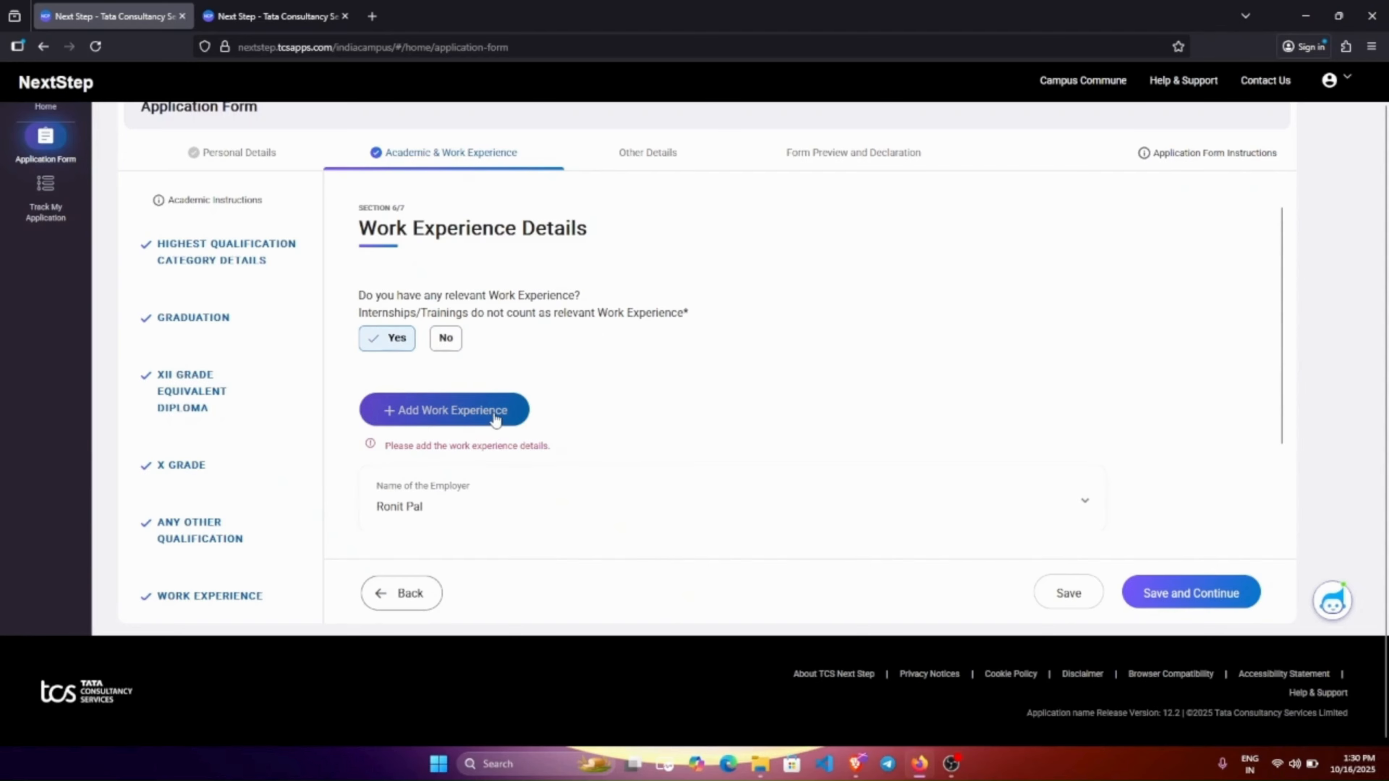
left_click(447, 337)
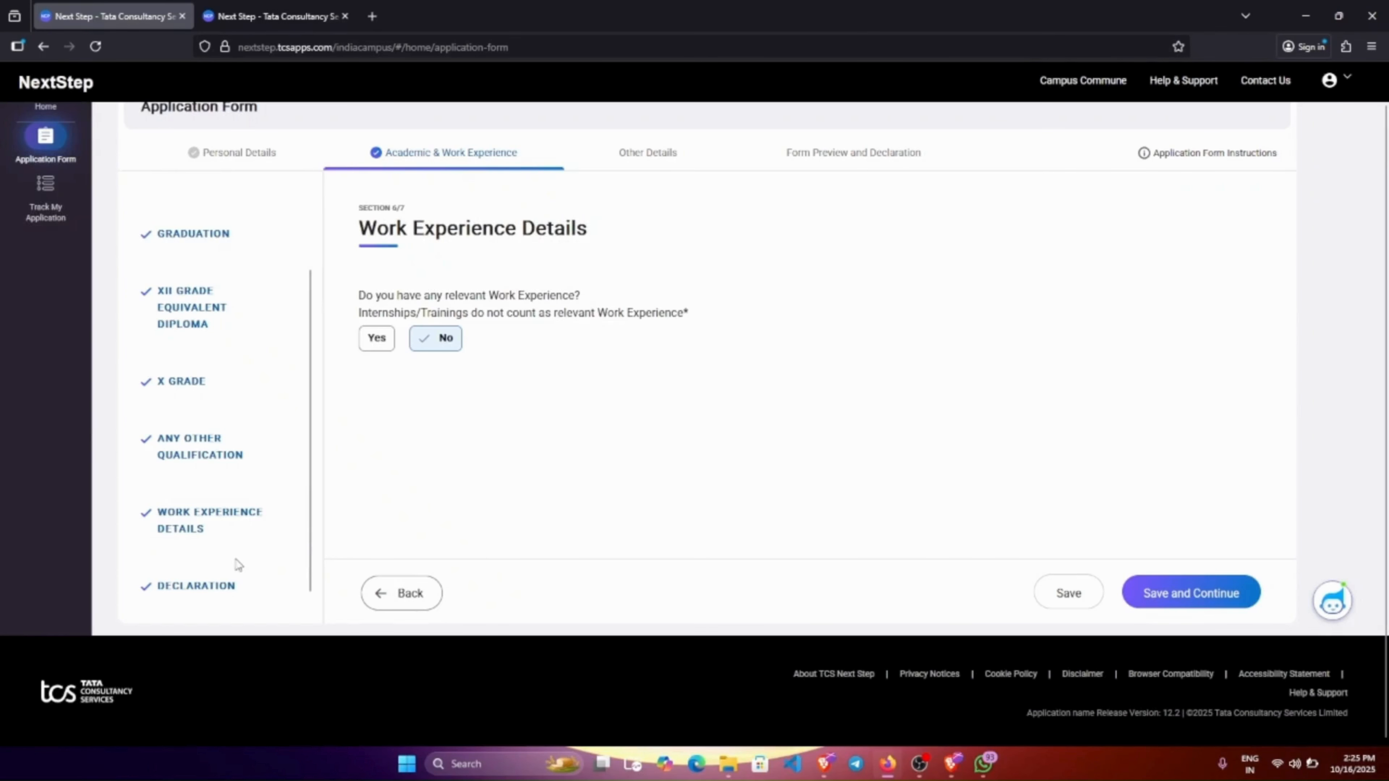
left_click(219, 592)
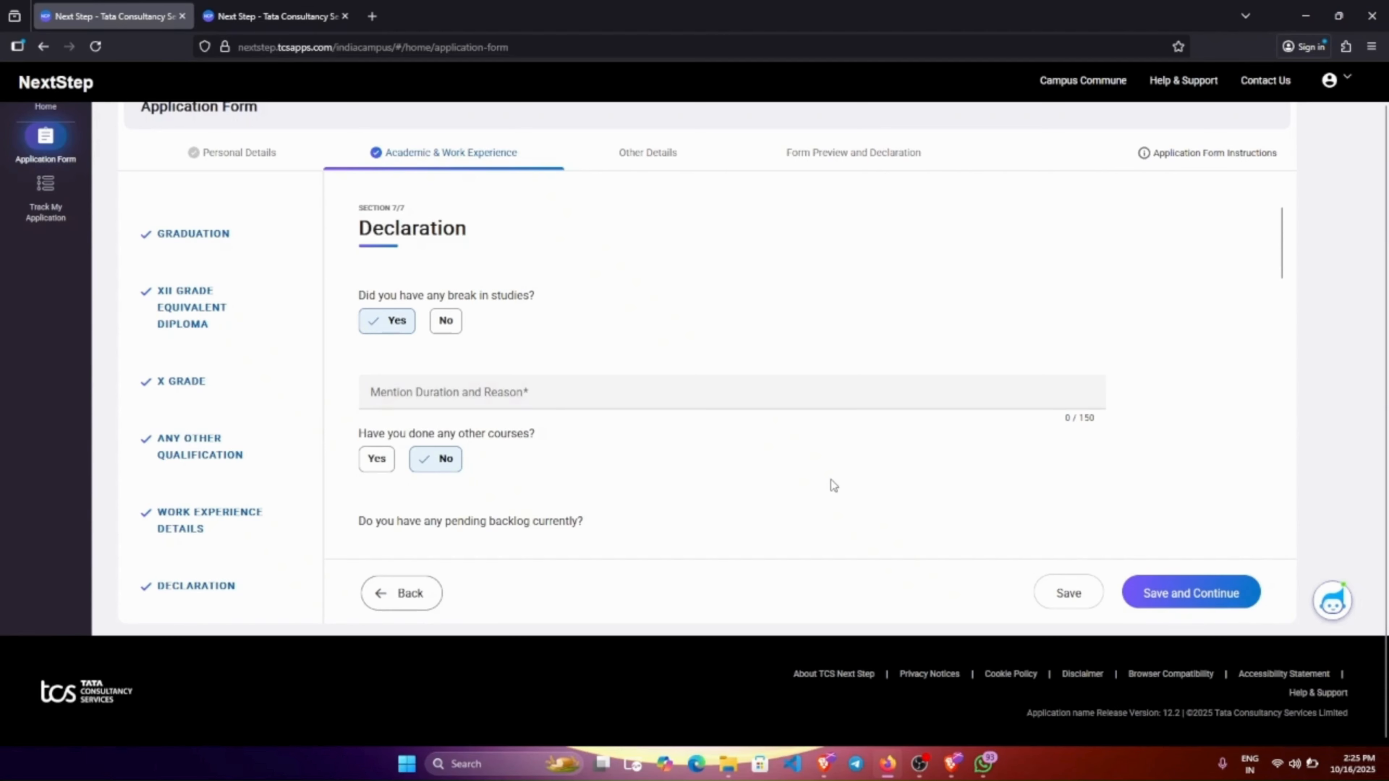
Answer No to break in studies, and No to pending backlogs after trying counts 1 and 3.
scroll(831, 485, "down", 2)
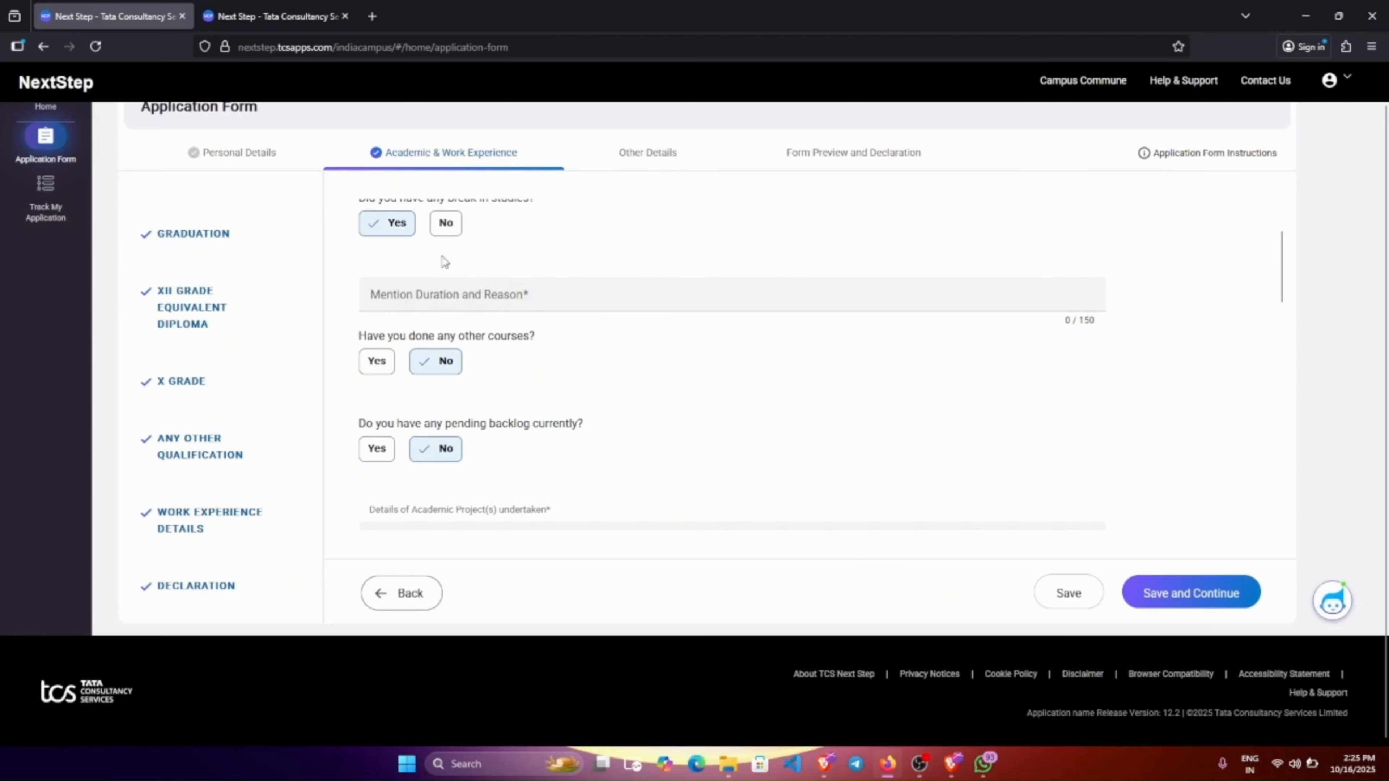
left_click(446, 228)
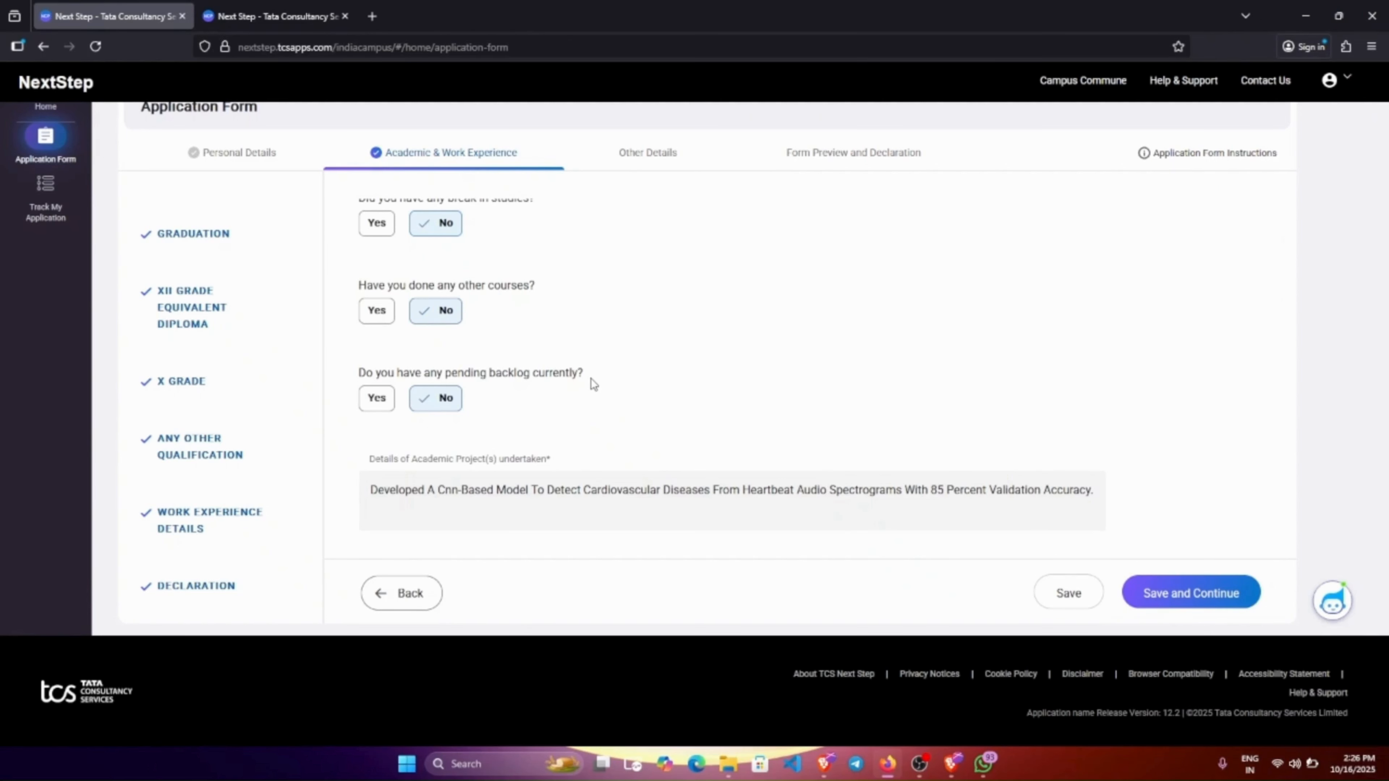
left_click(388, 404)
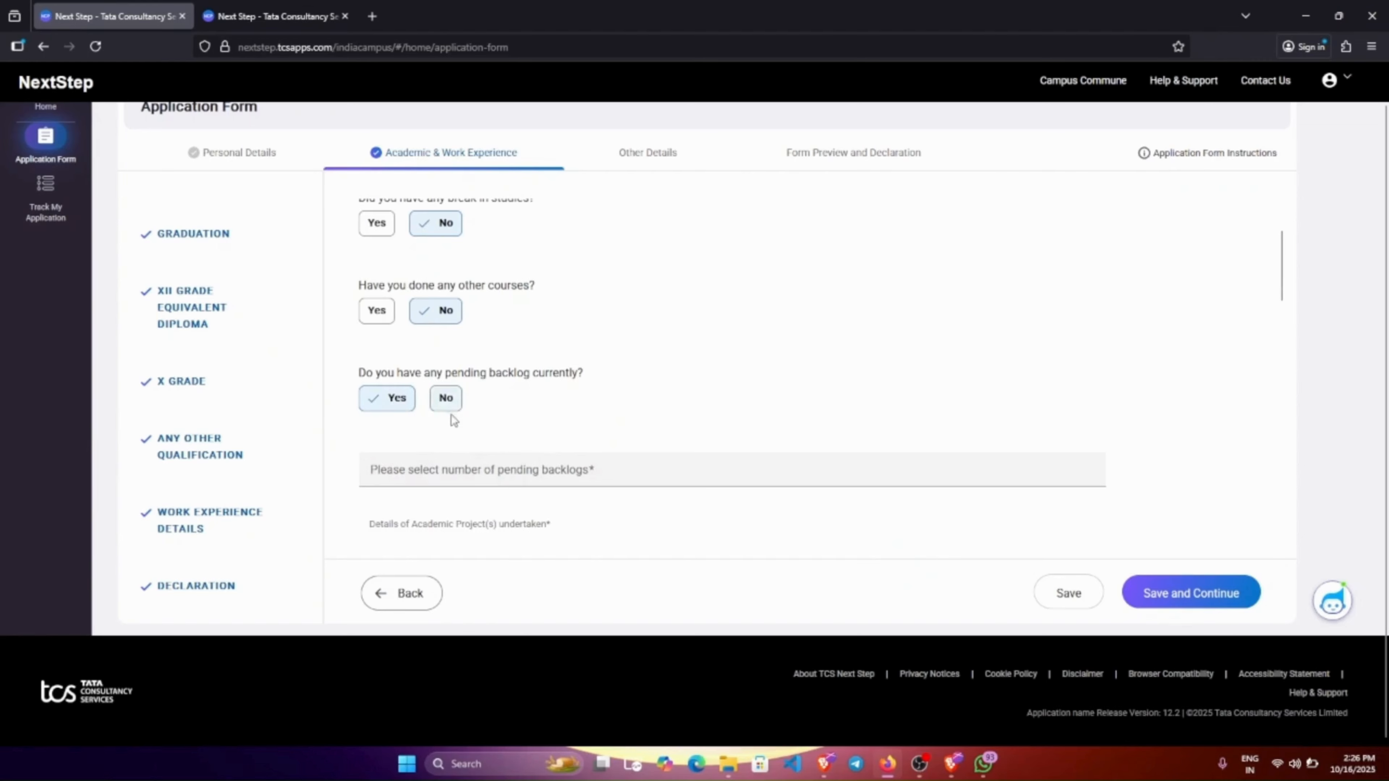
left_click(473, 473)
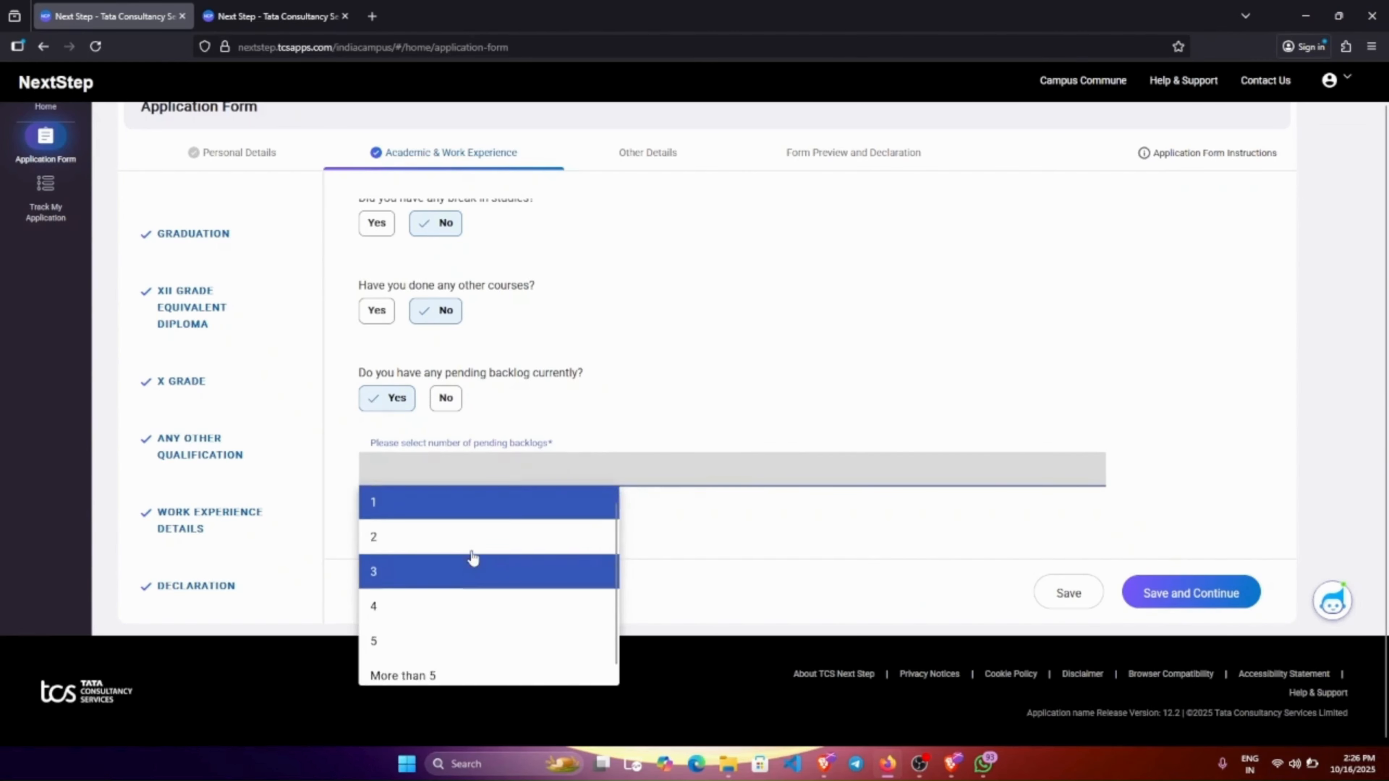
left_click(429, 525)
left_click(488, 486)
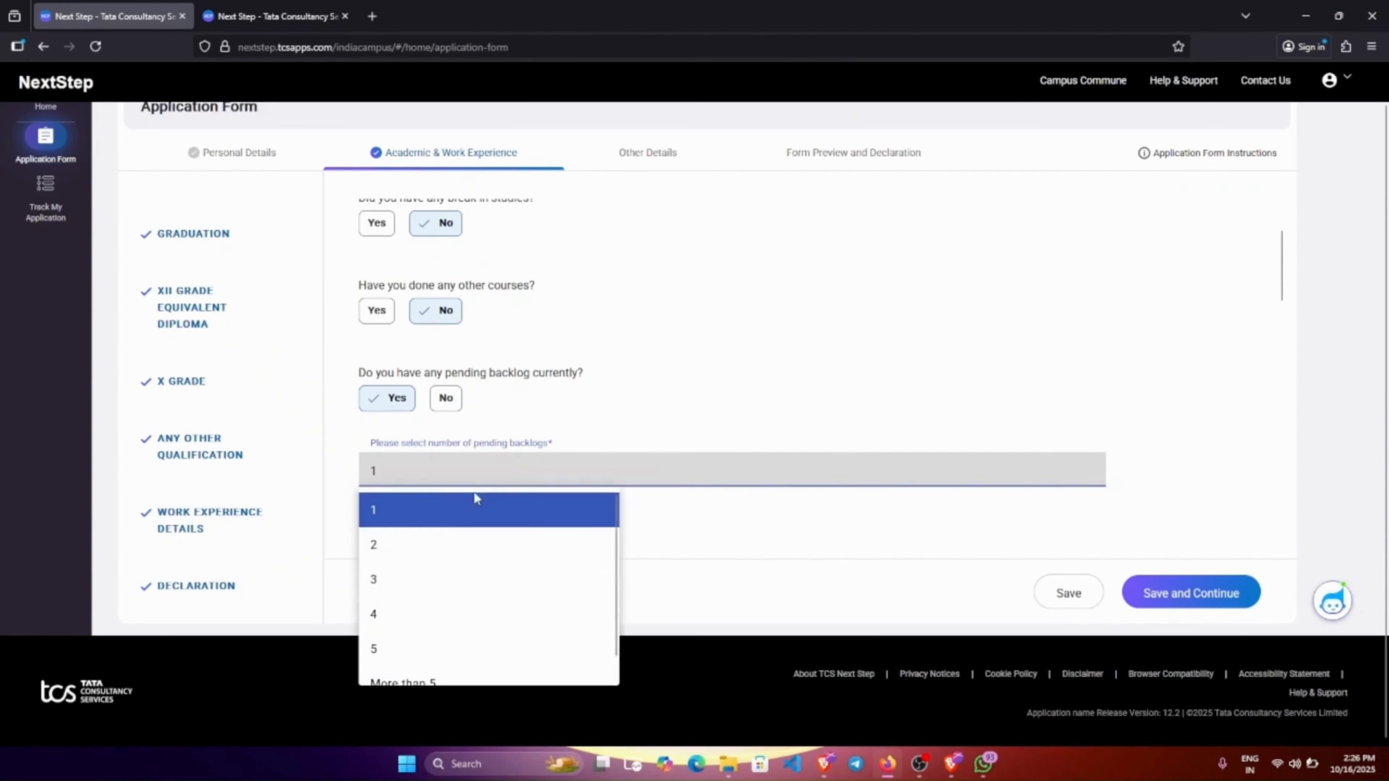
left_click(416, 577)
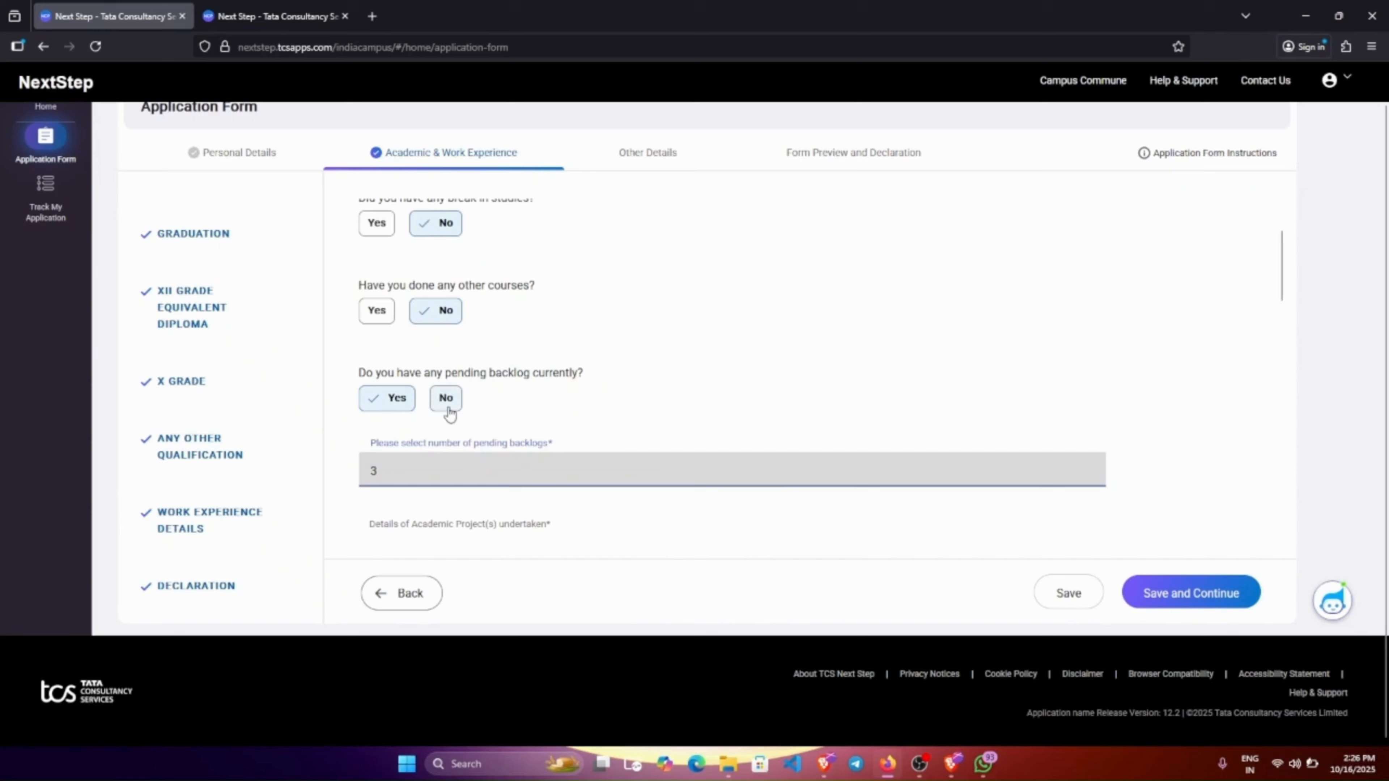
left_click(444, 399)
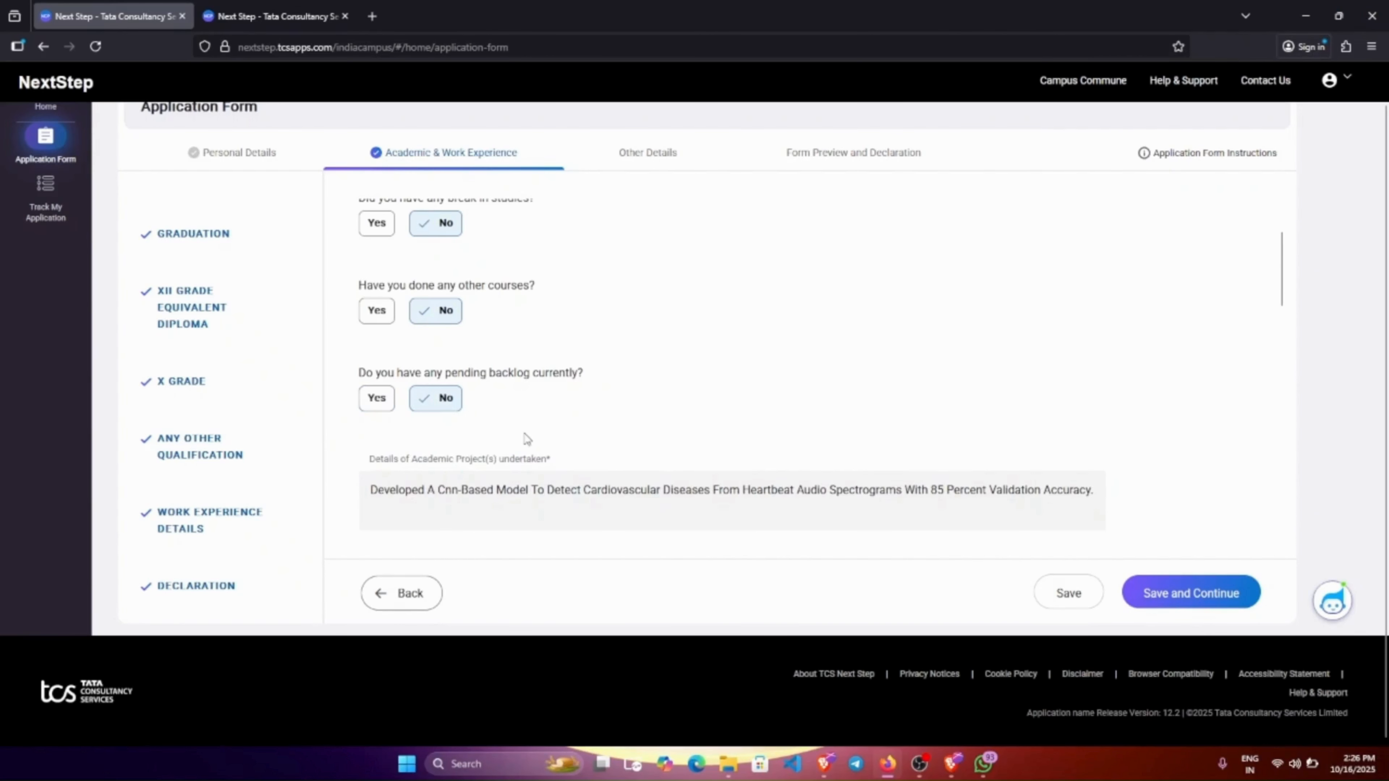
scroll(527, 439, "down", 5)
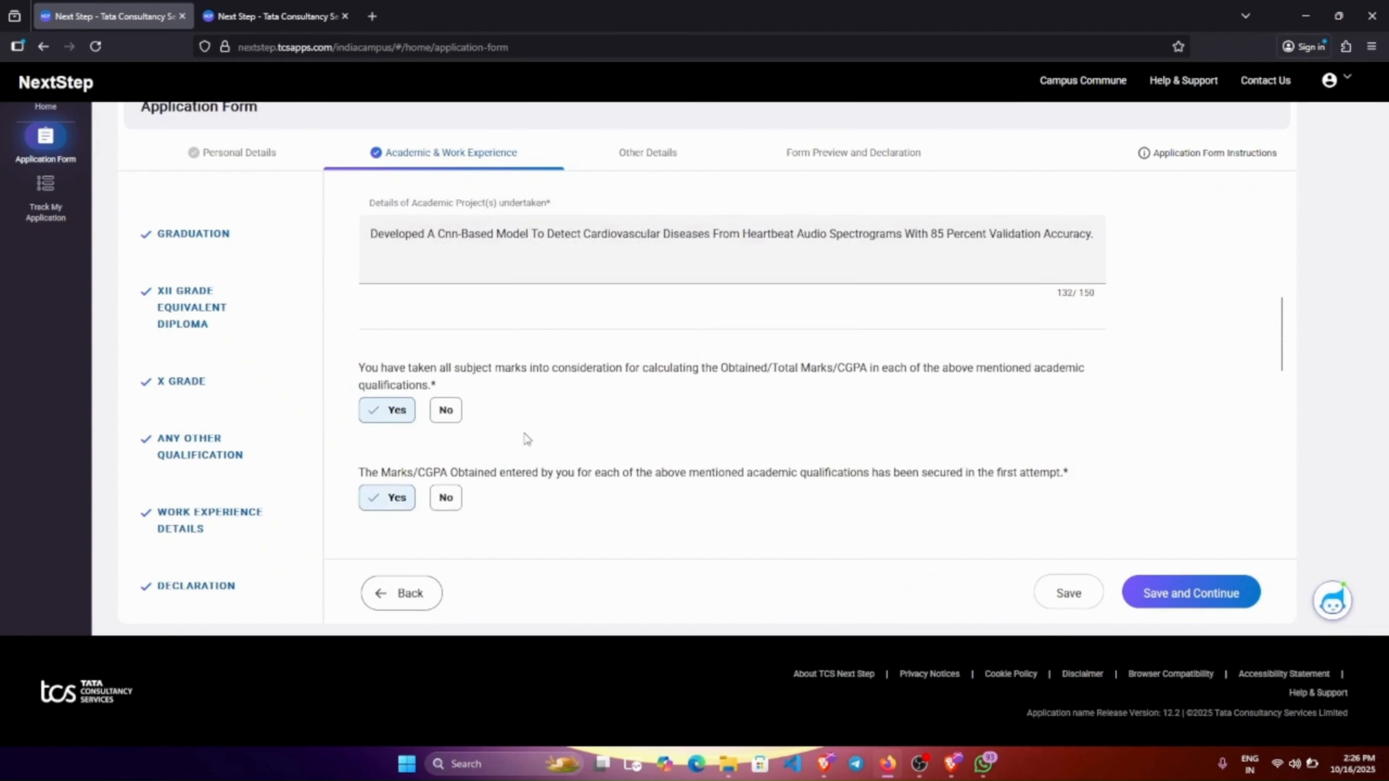
Review the academic declarations and answer No to the declared break and backlogs question.
scroll(527, 440, "down", 2)
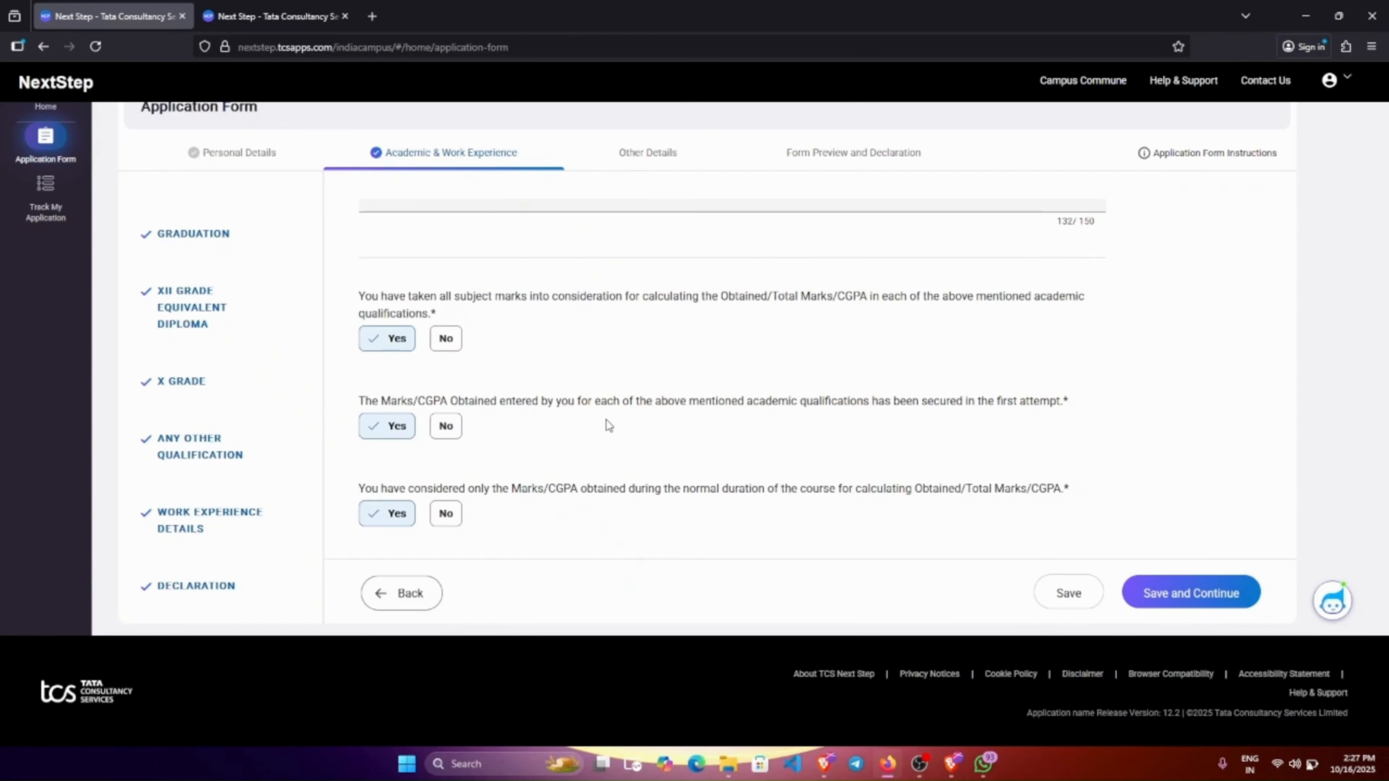
scroll(605, 426, "down", 2)
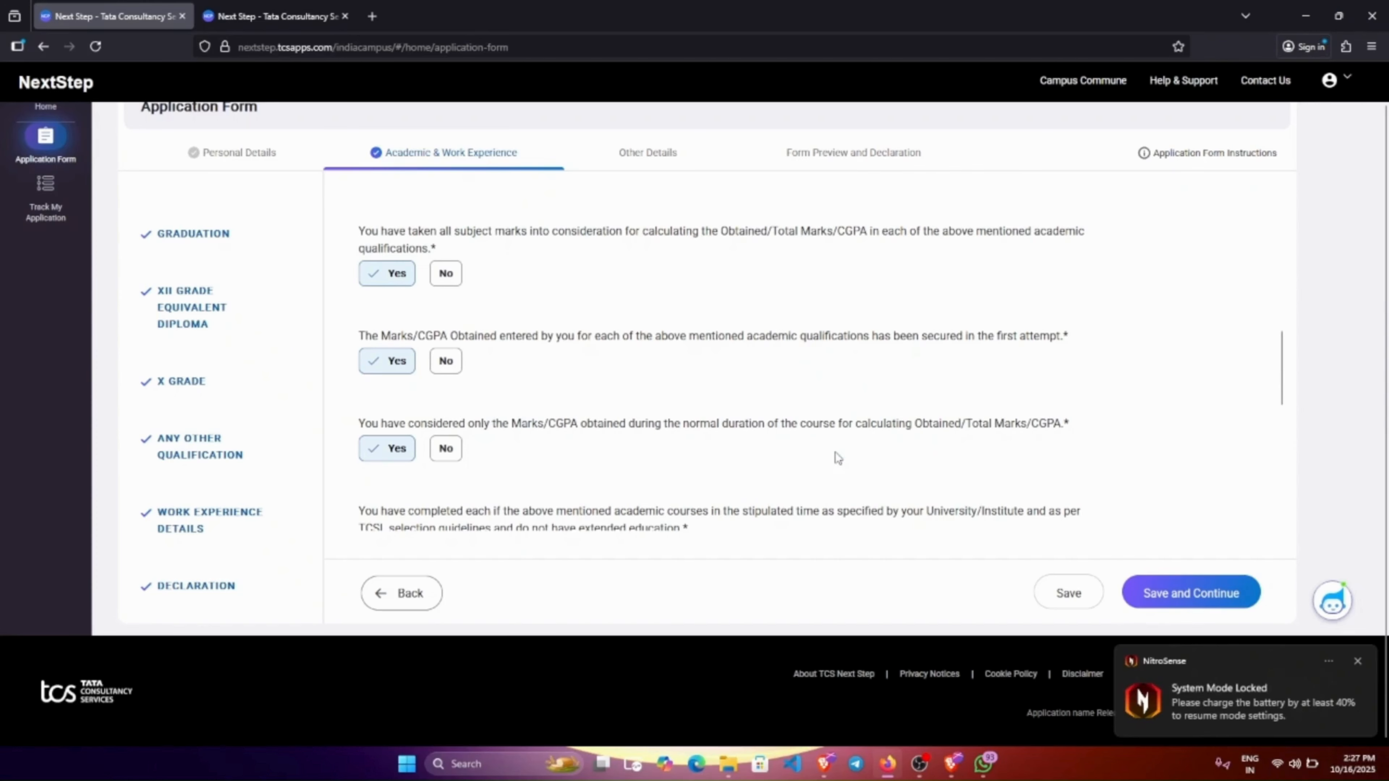
scroll(837, 456, "down", 3)
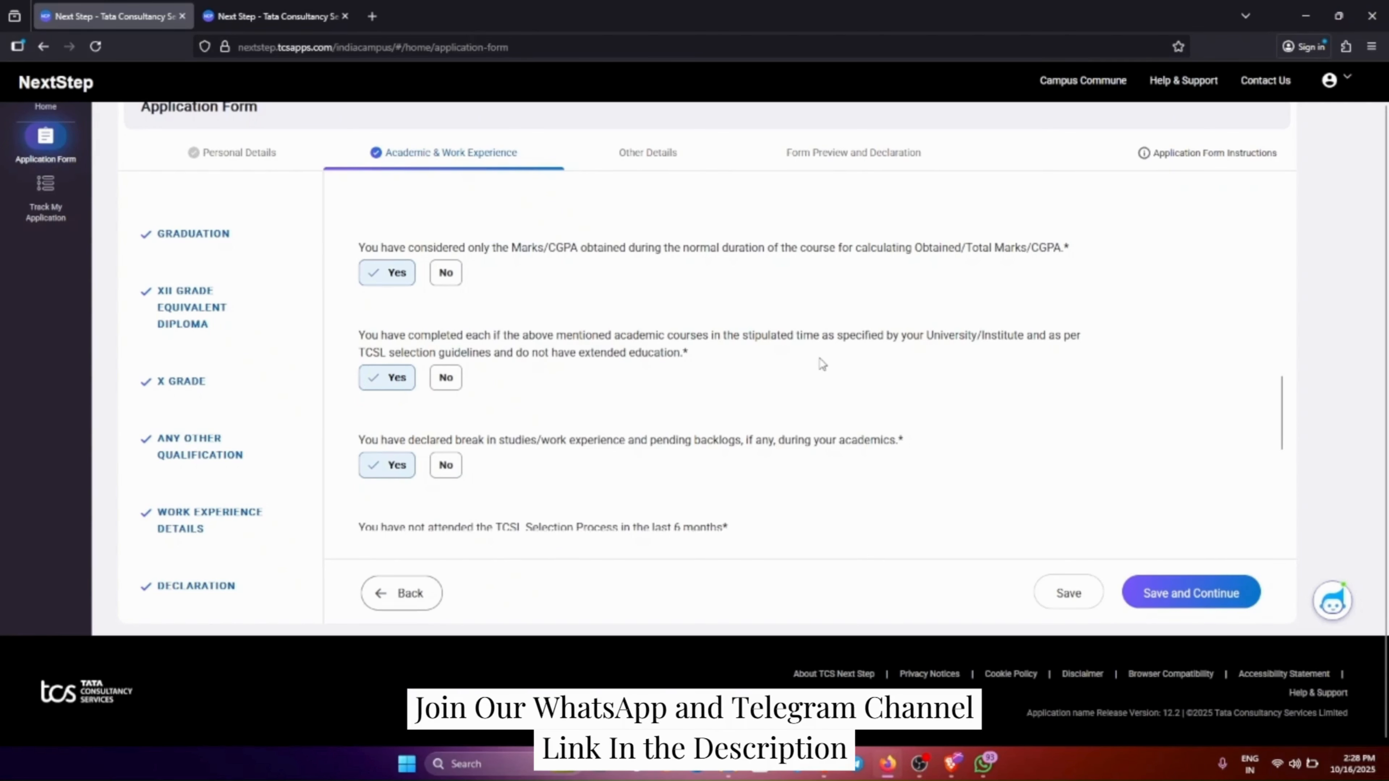
scroll(820, 358, "down", 1)
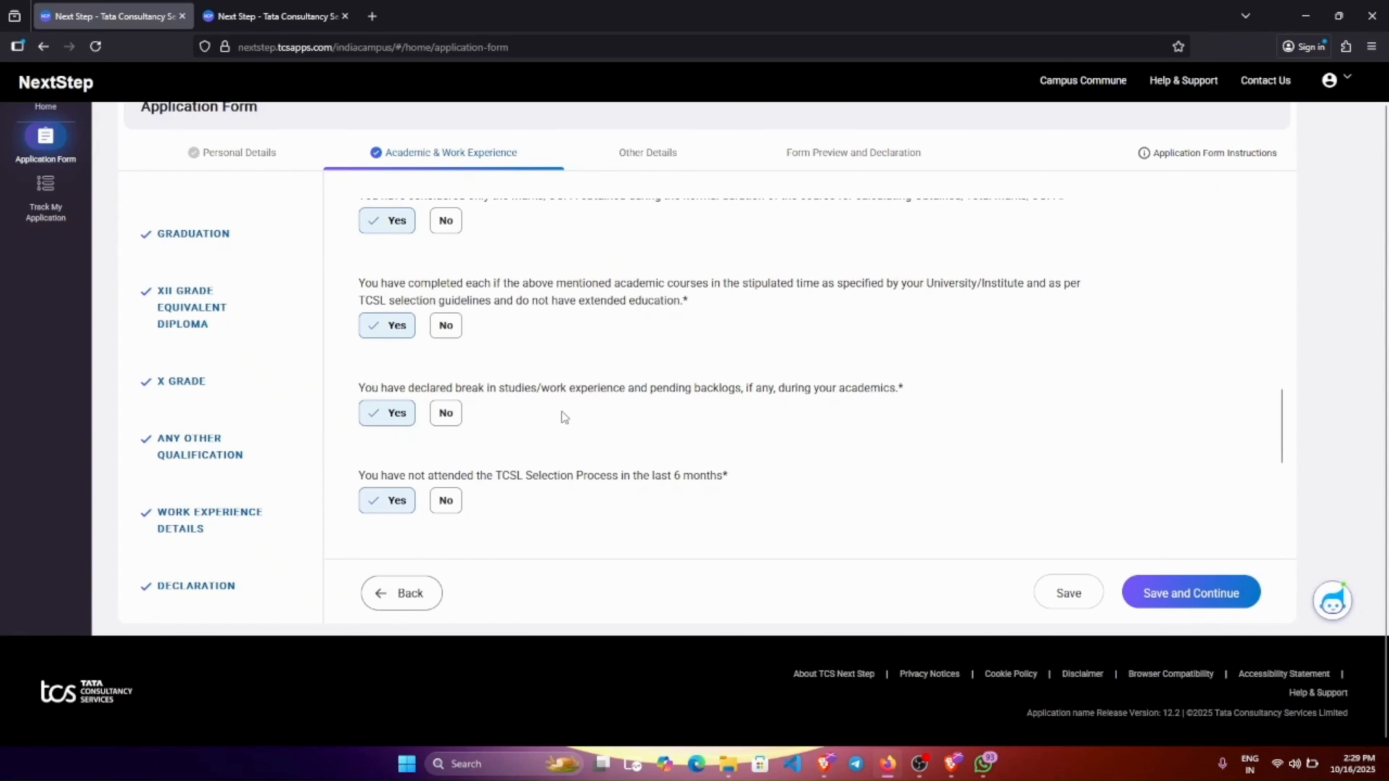
scroll(562, 411, "down", 2)
left_click(435, 356)
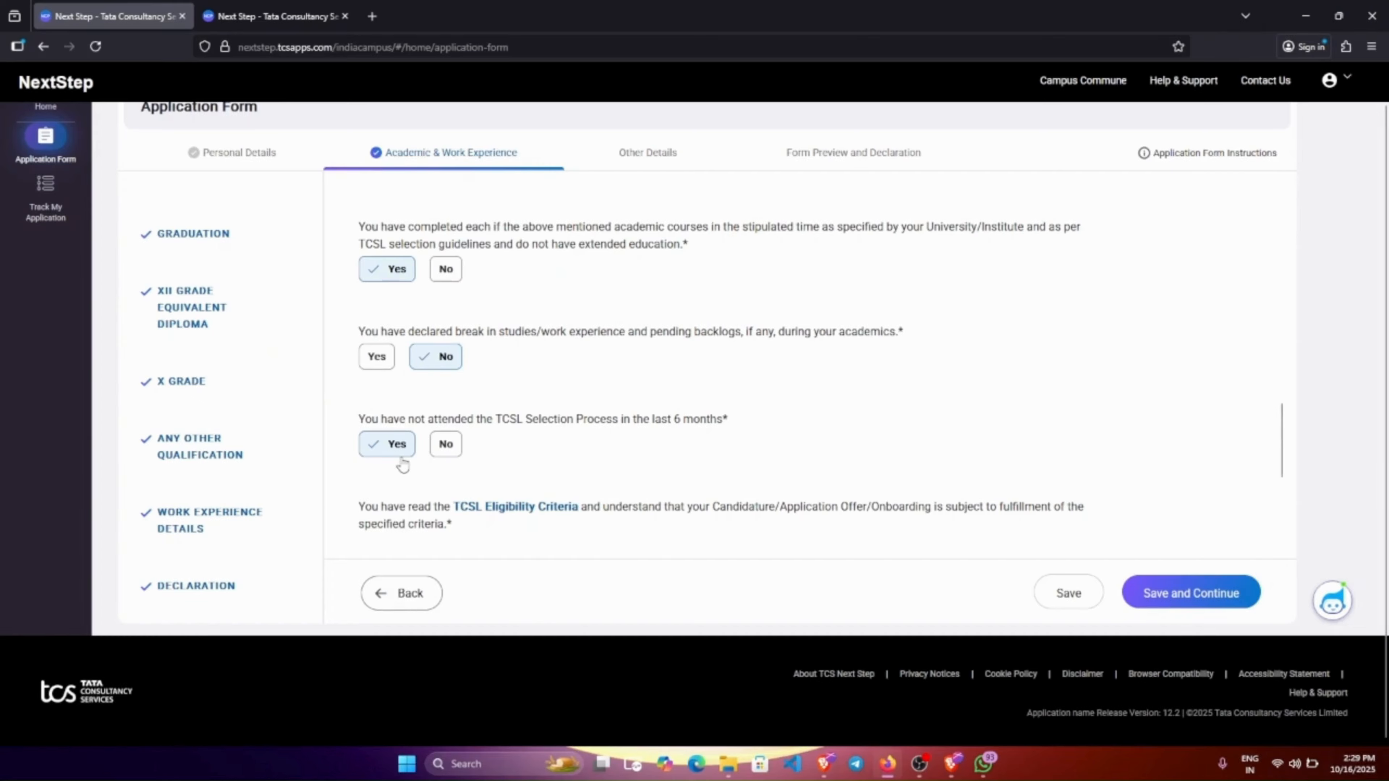
scroll(601, 440, "down", 3)
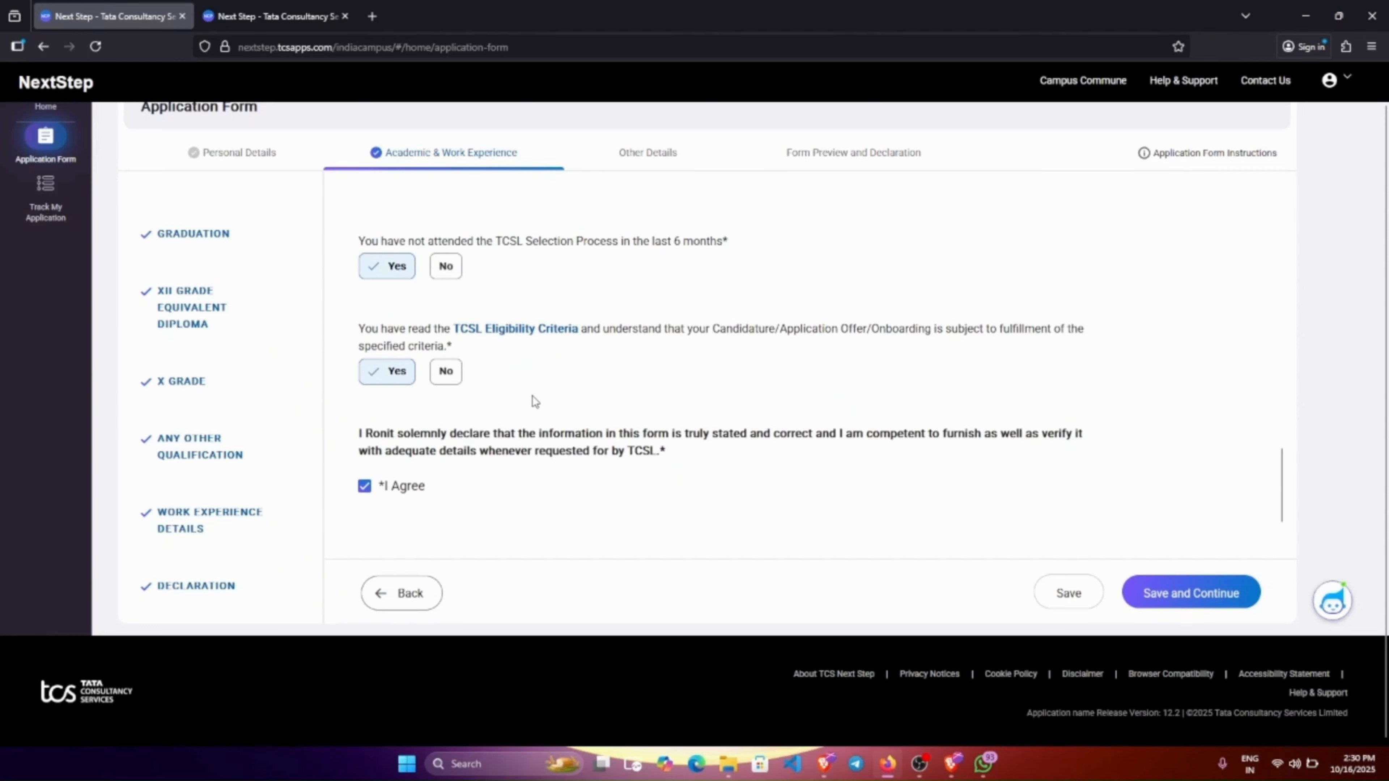
scroll(532, 395, "up", 3)
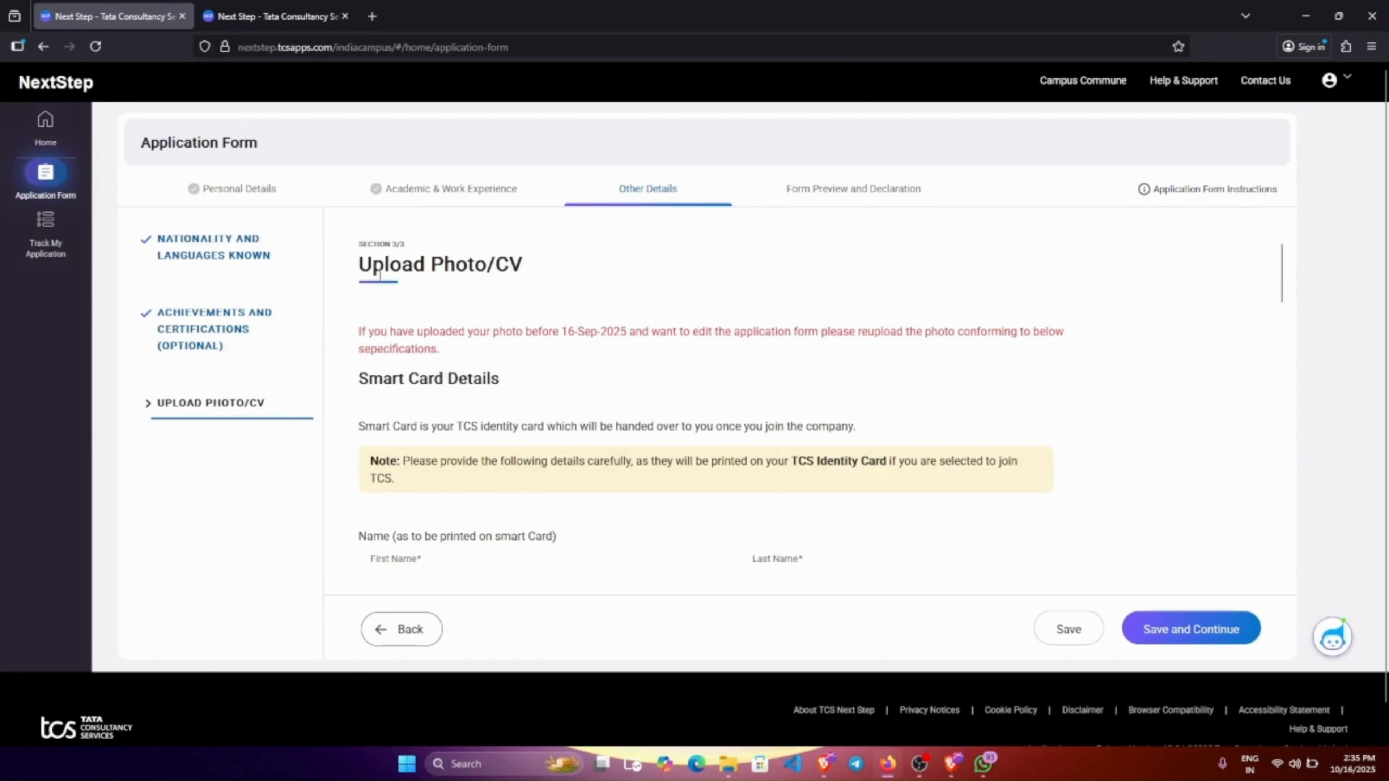
Review smart card details, AB+ blood group, photo and CV, save, and dismiss the Windows Security notice.
scroll(377, 276, "down", 2)
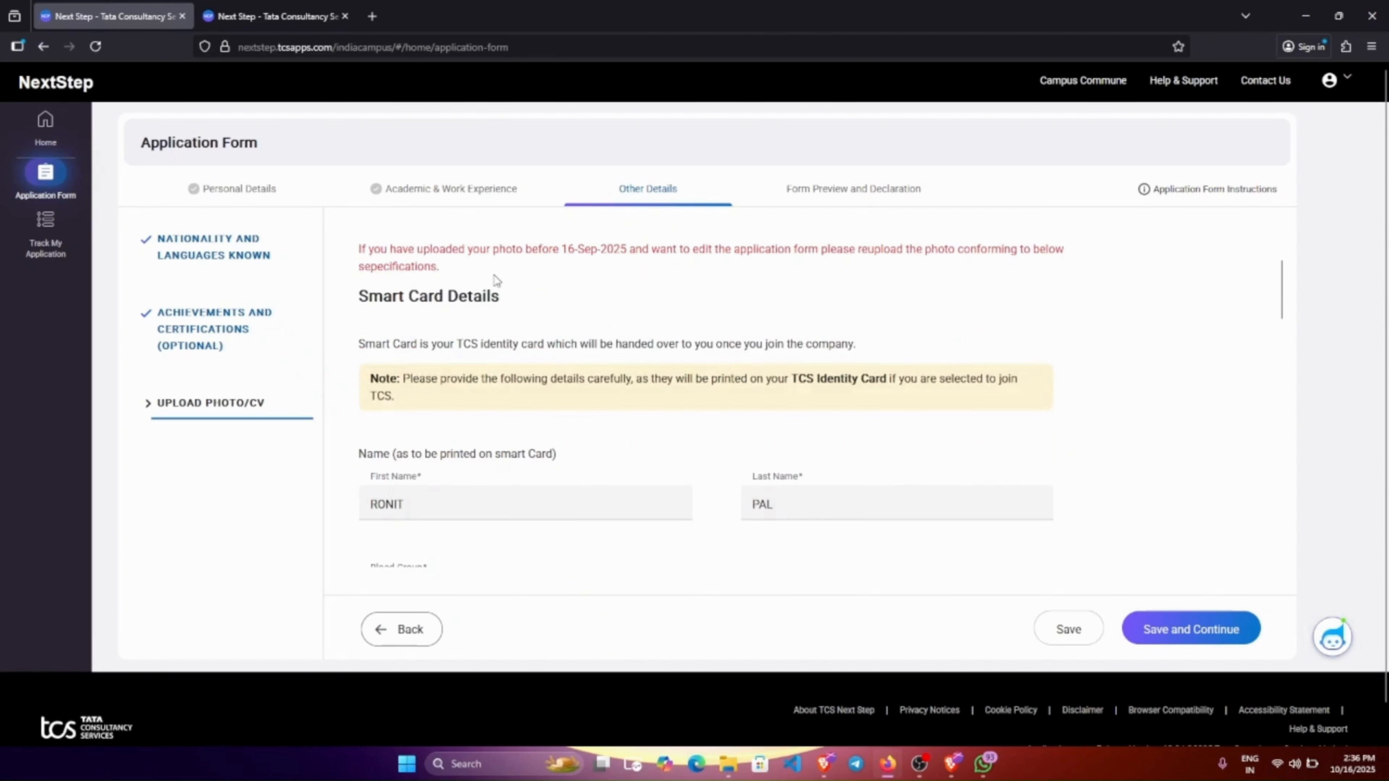
left_click_drag(357, 295, 523, 308)
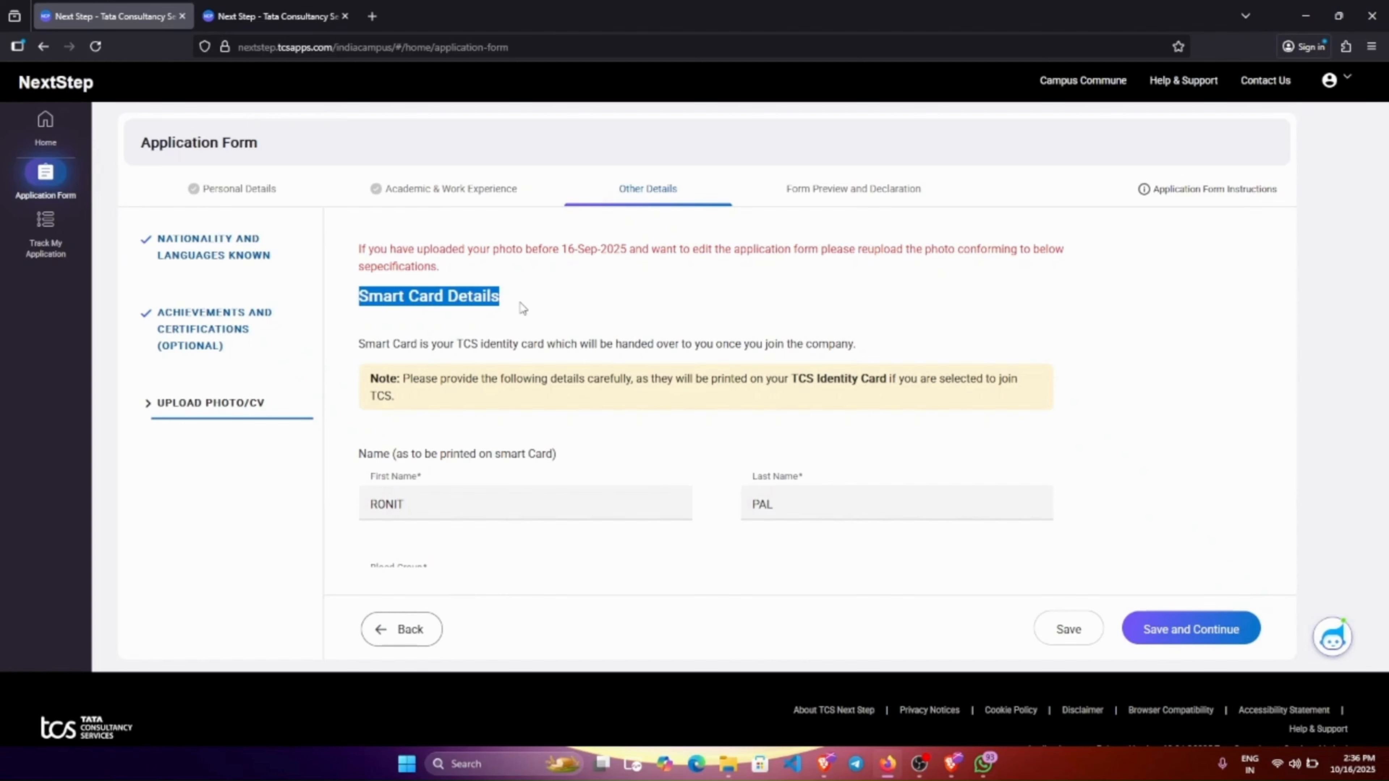
scroll(656, 511, "down", 2)
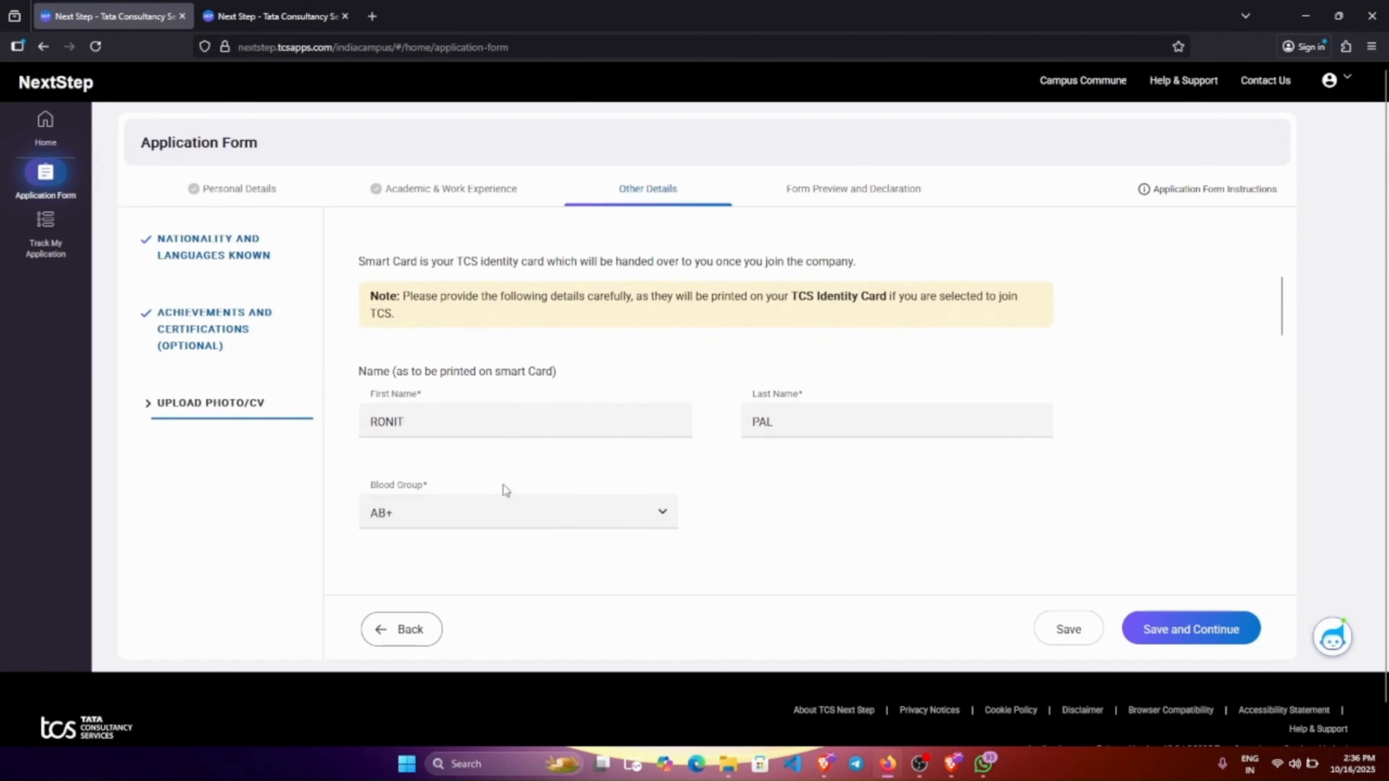
scroll(503, 485, "down", 2)
scroll(495, 456, "down", 3)
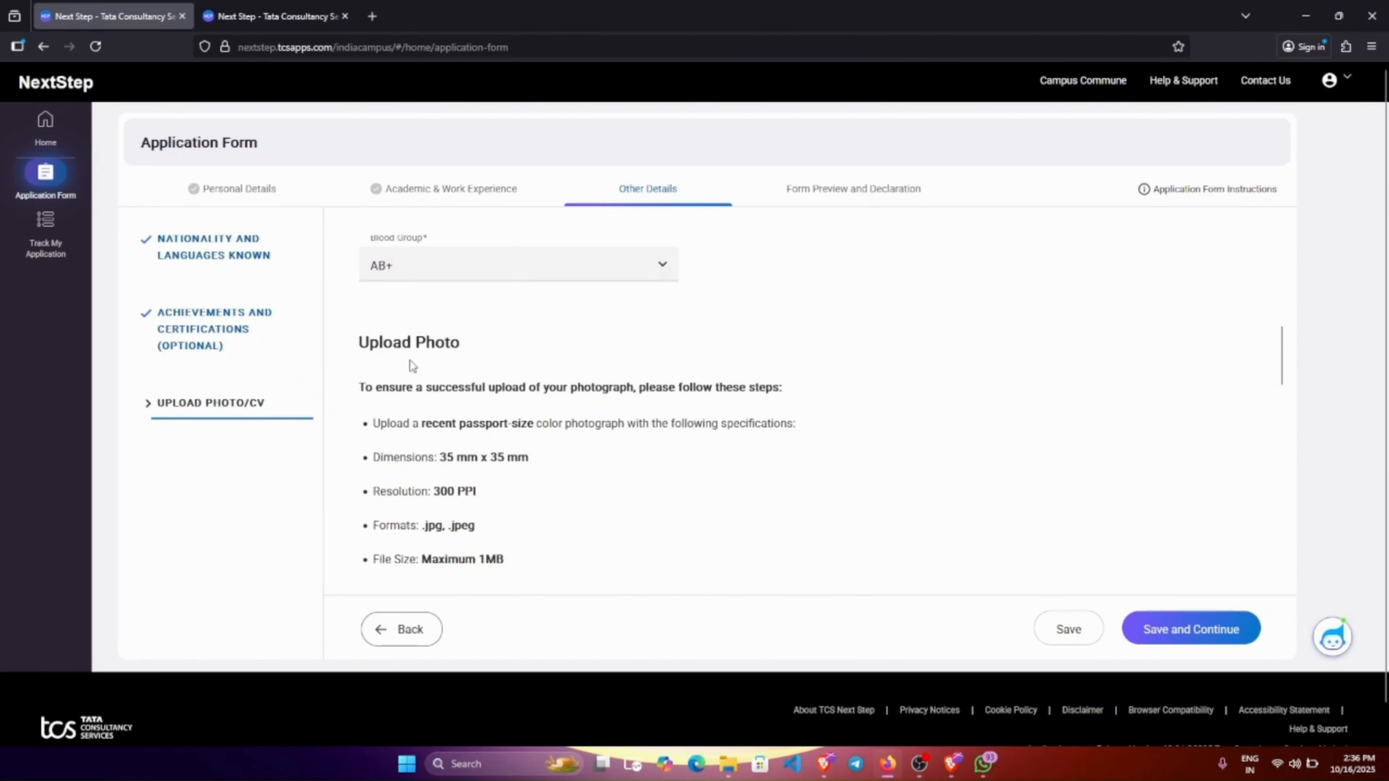
scroll(412, 366, "down", 2)
scroll(539, 422, "down", 2)
scroll(505, 397, "up", 2)
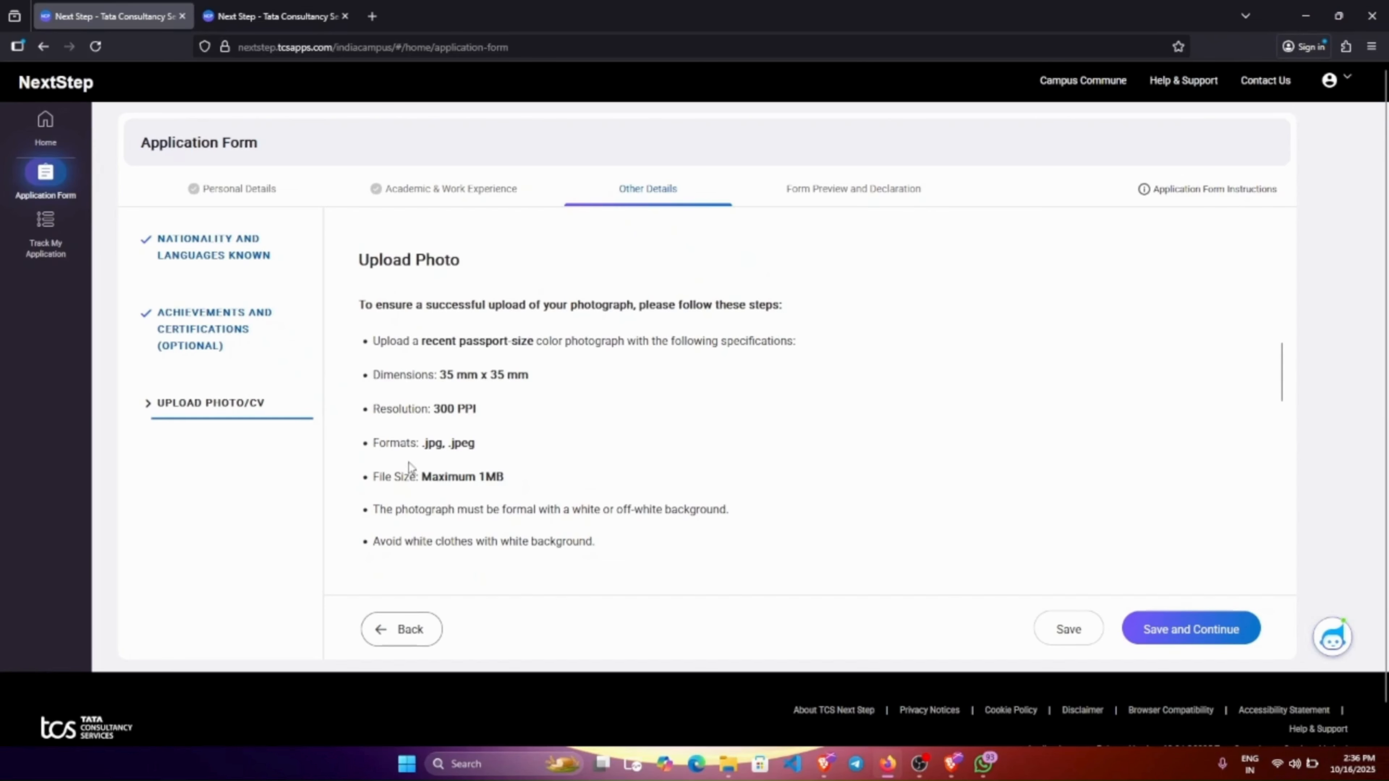
scroll(502, 447, "down", 2)
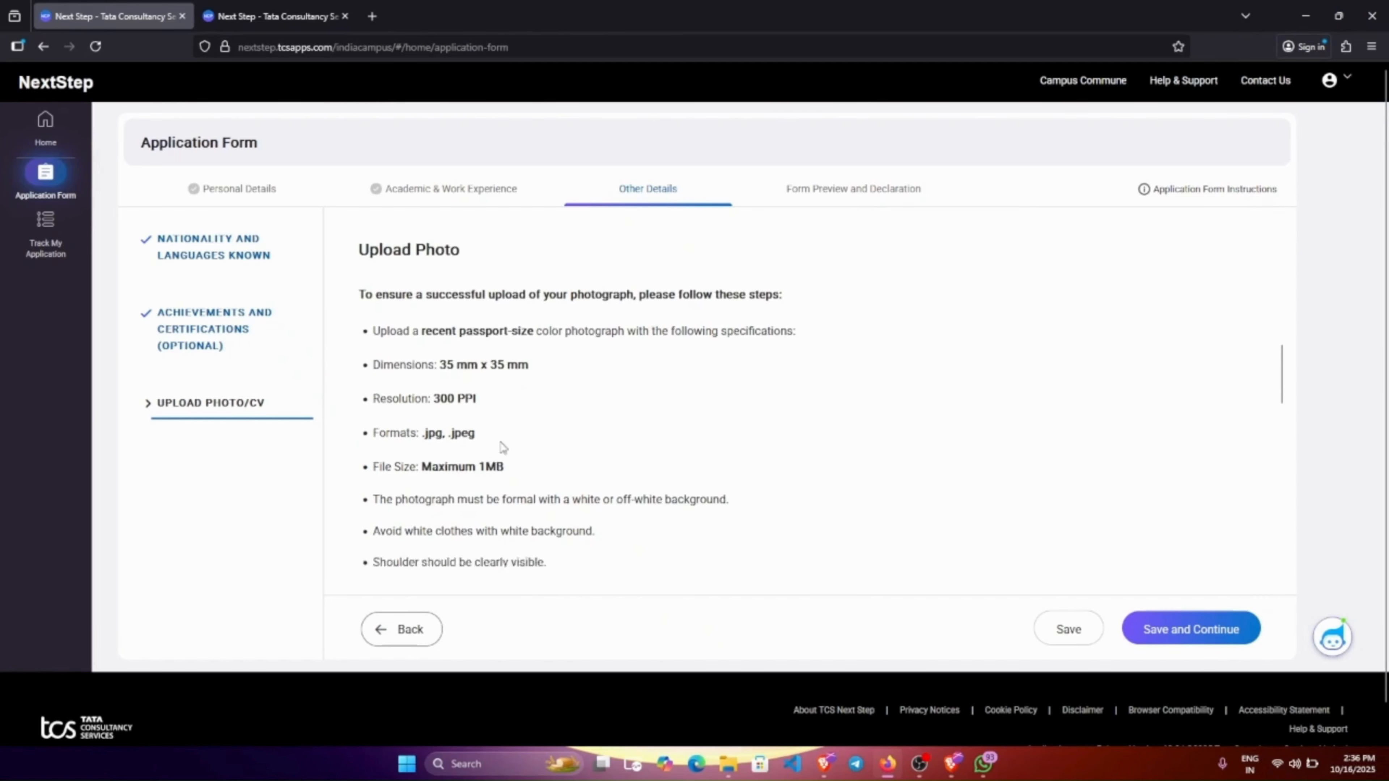
scroll(506, 410, "down", 2)
scroll(508, 372, "down", 5)
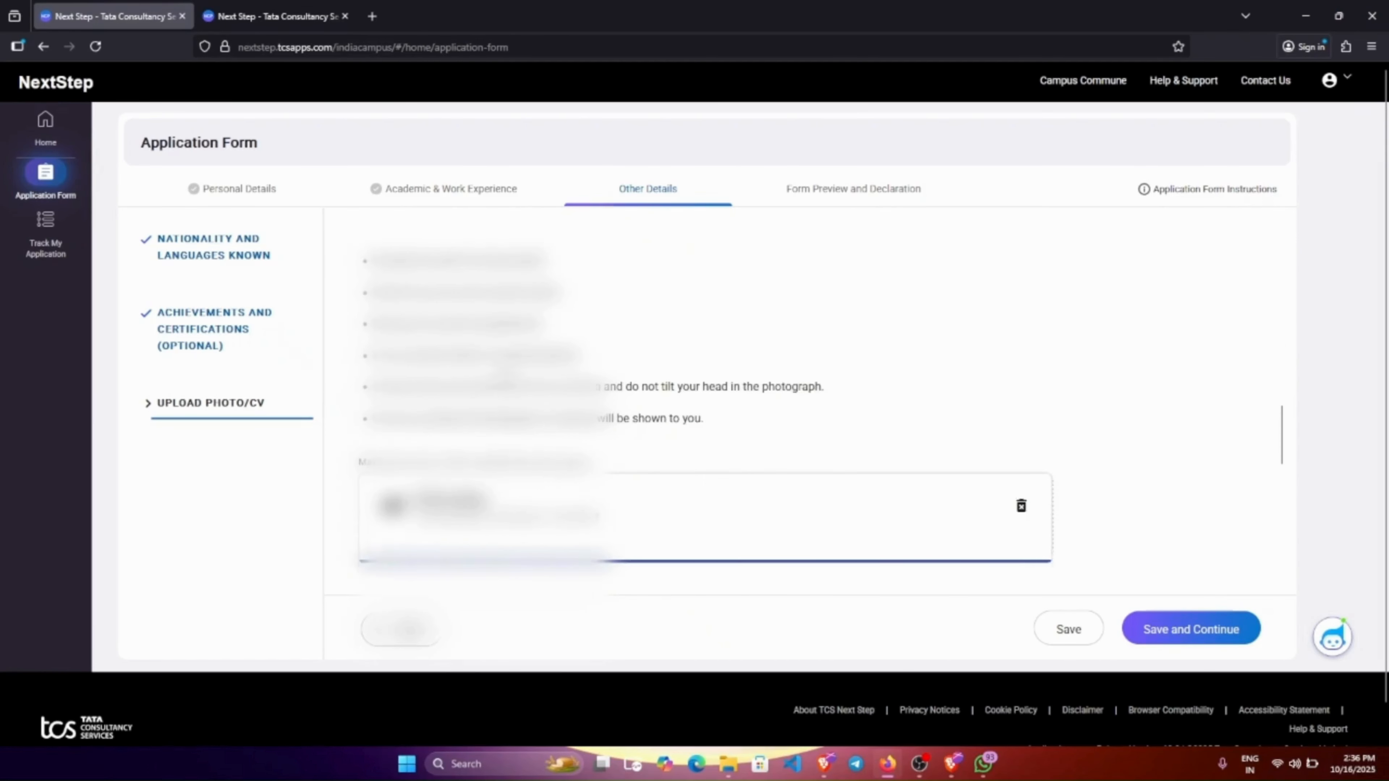
scroll(606, 396, "down", 5)
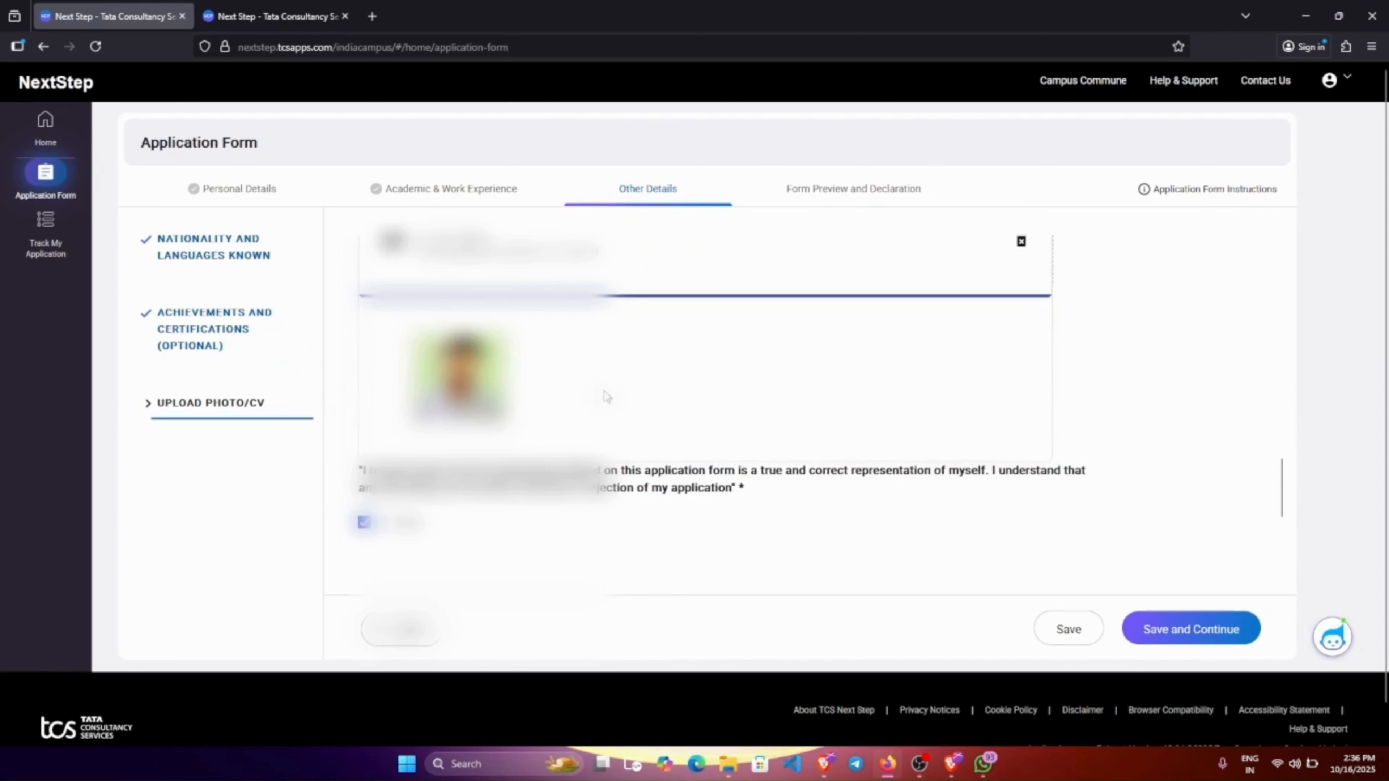
scroll(605, 396, "down", 5)
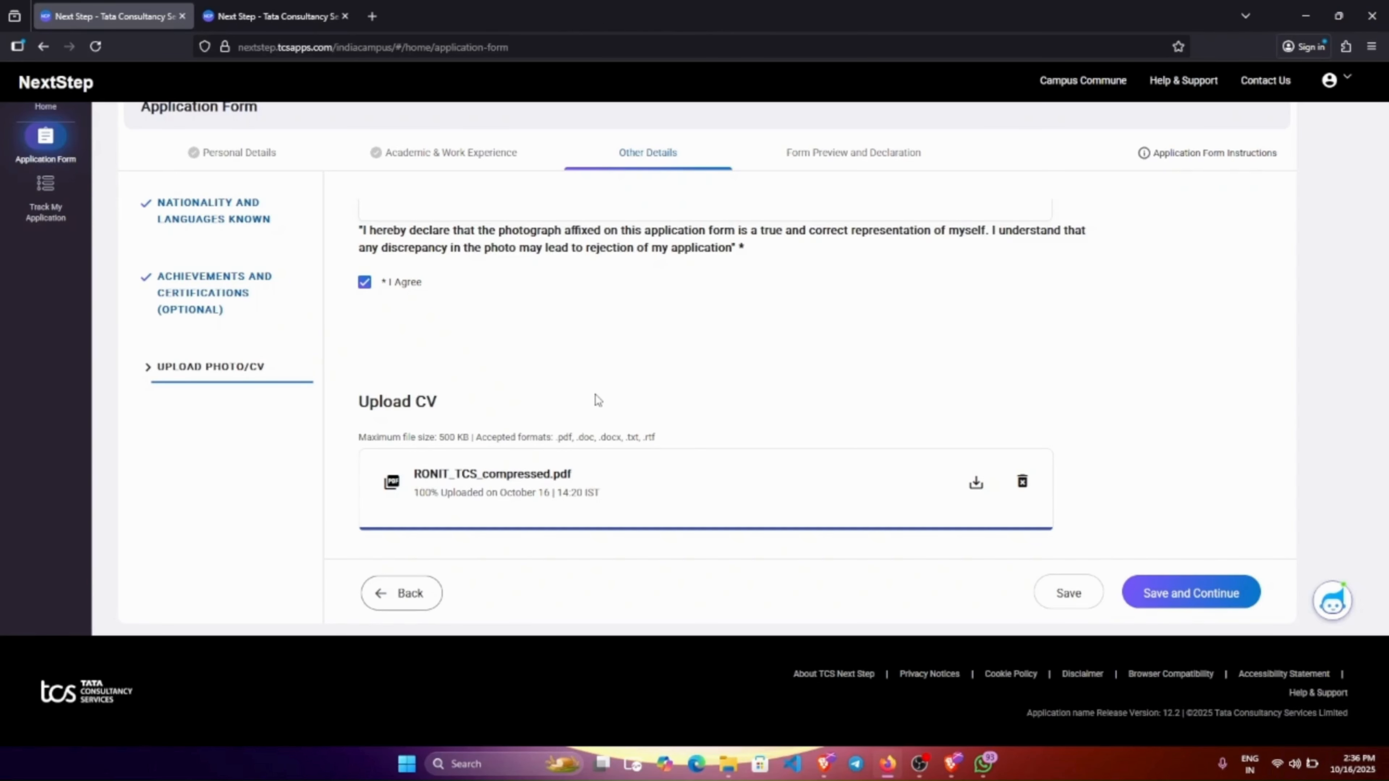
left_click(1068, 593)
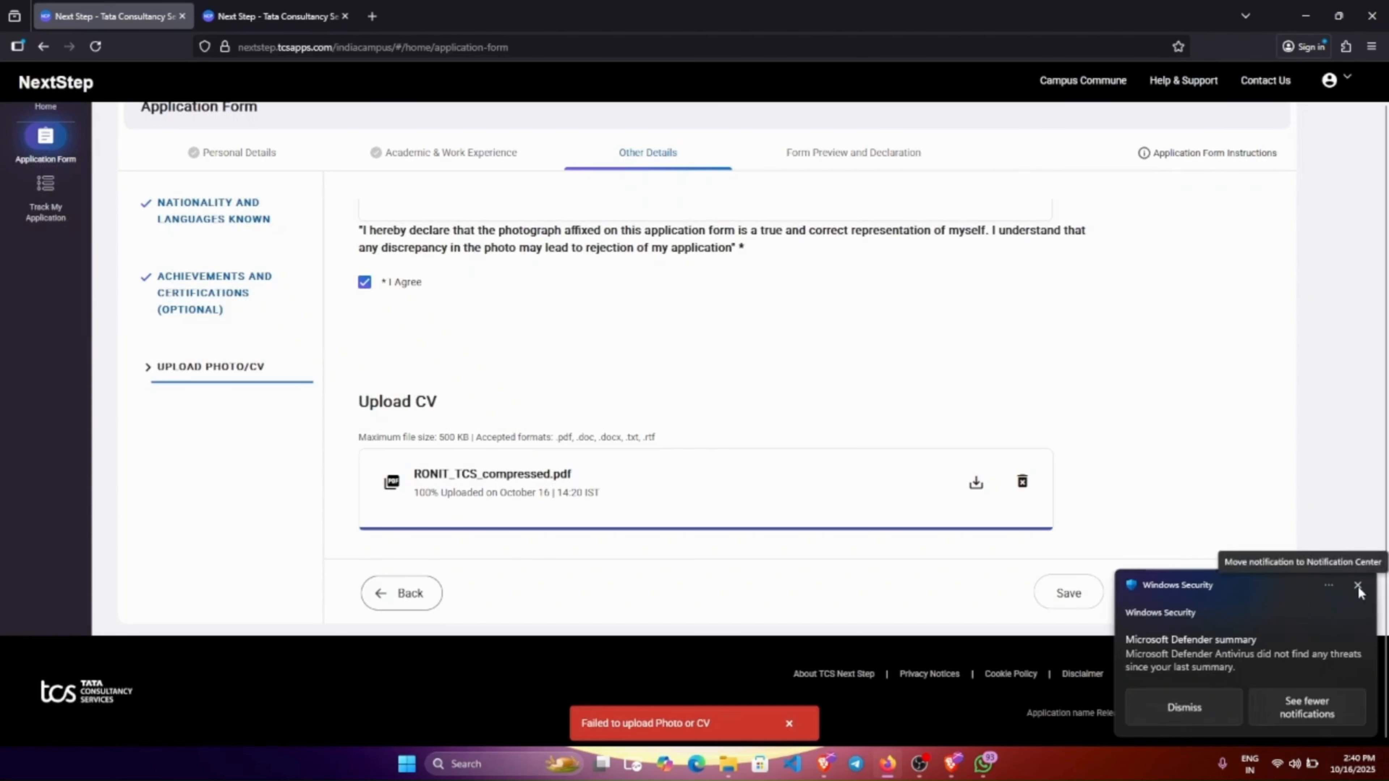
left_click(1358, 584)
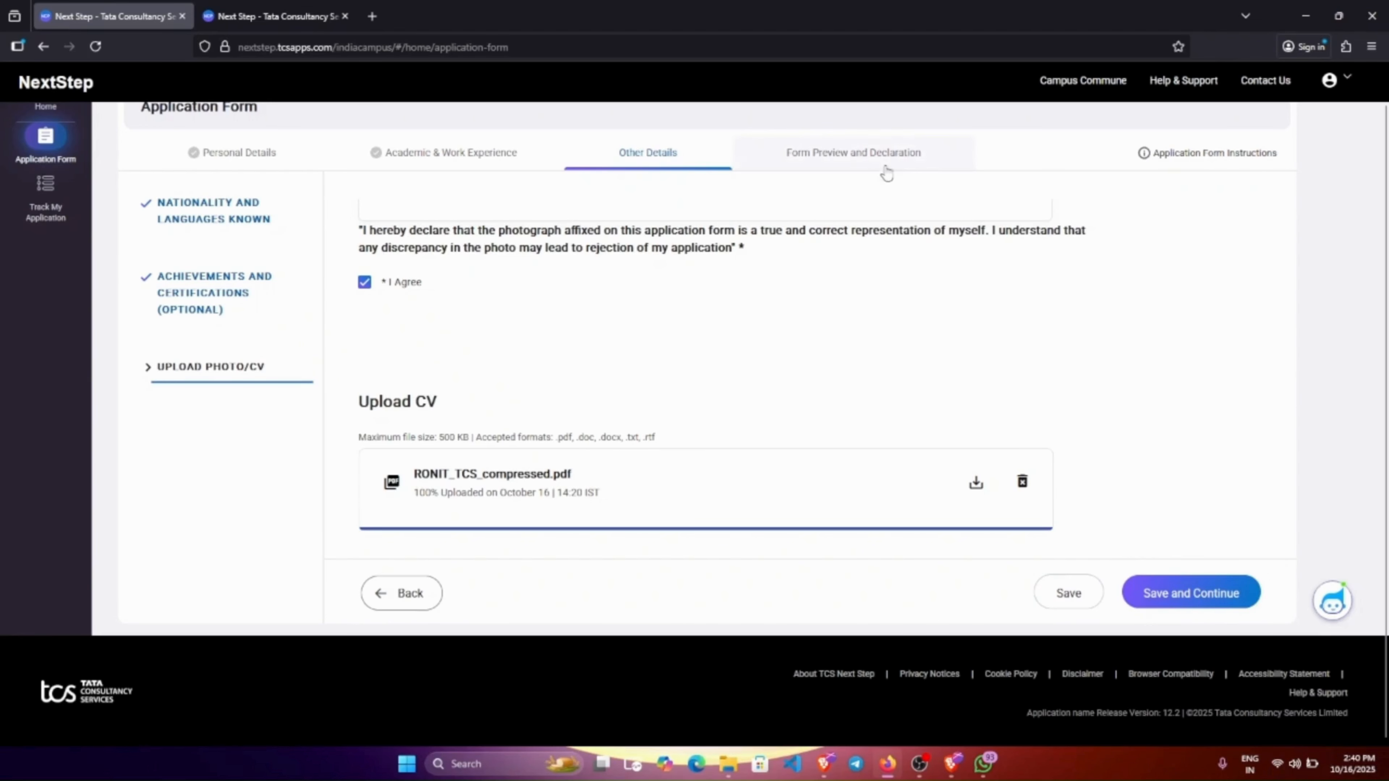
Move to Form Preview and Declaration, landing on Security Details (Section 1/4).
left_click(855, 155)
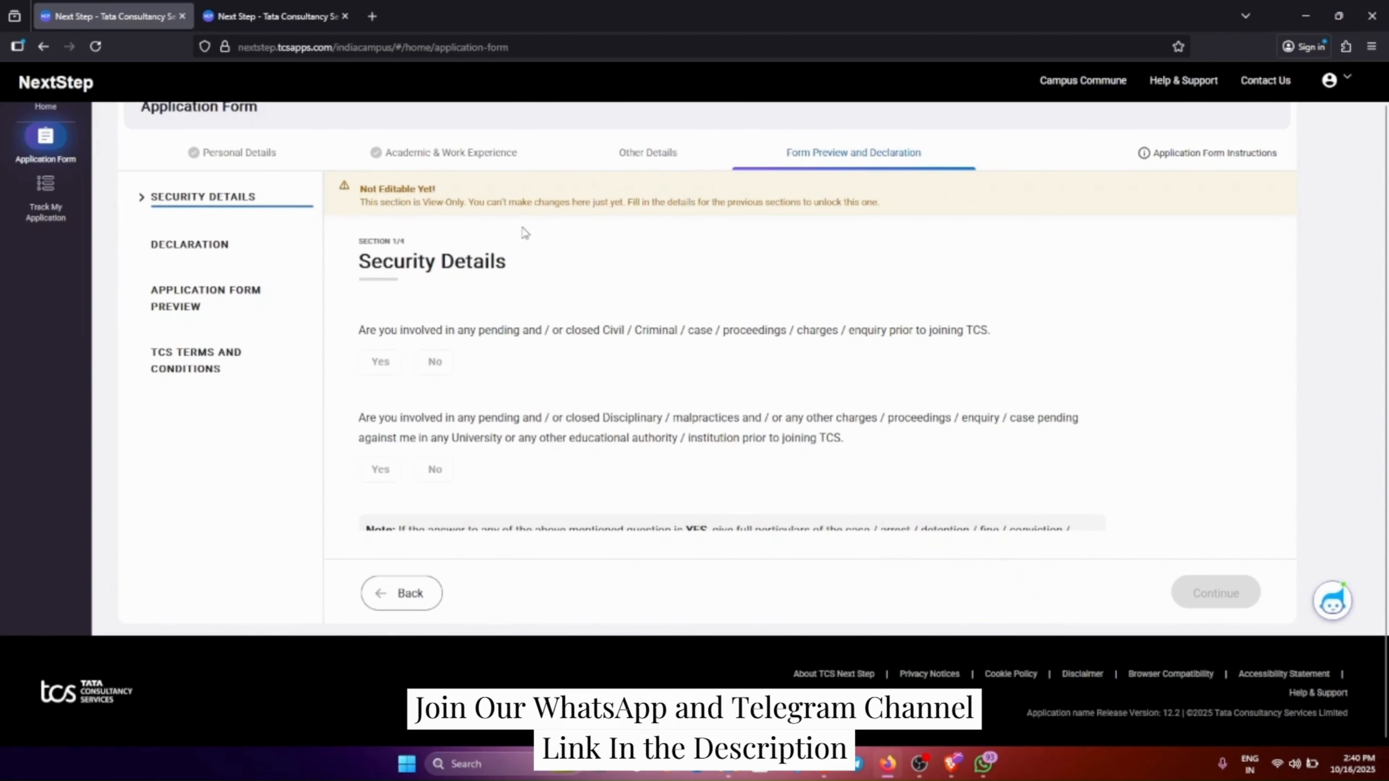
scroll(669, 405, "down", 2)
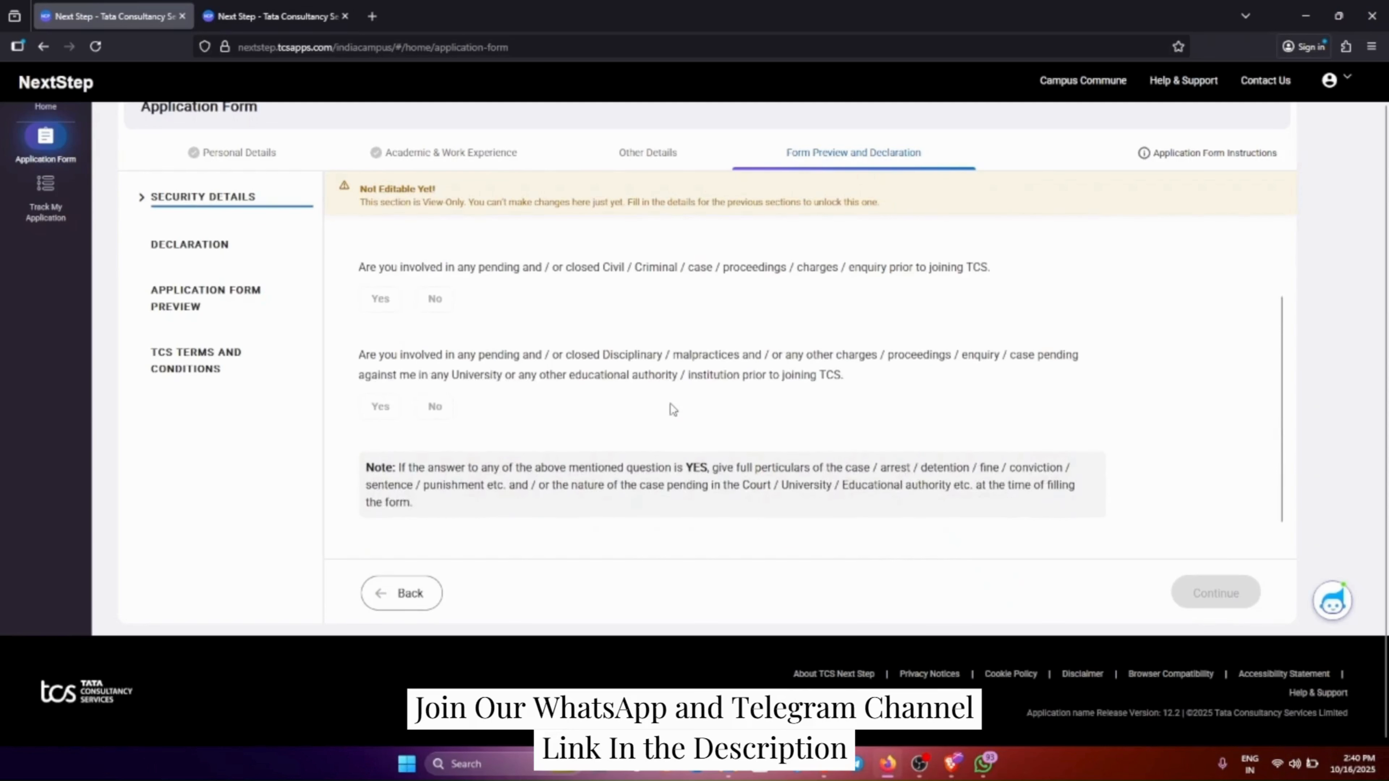
scroll(669, 405, "up", 2)
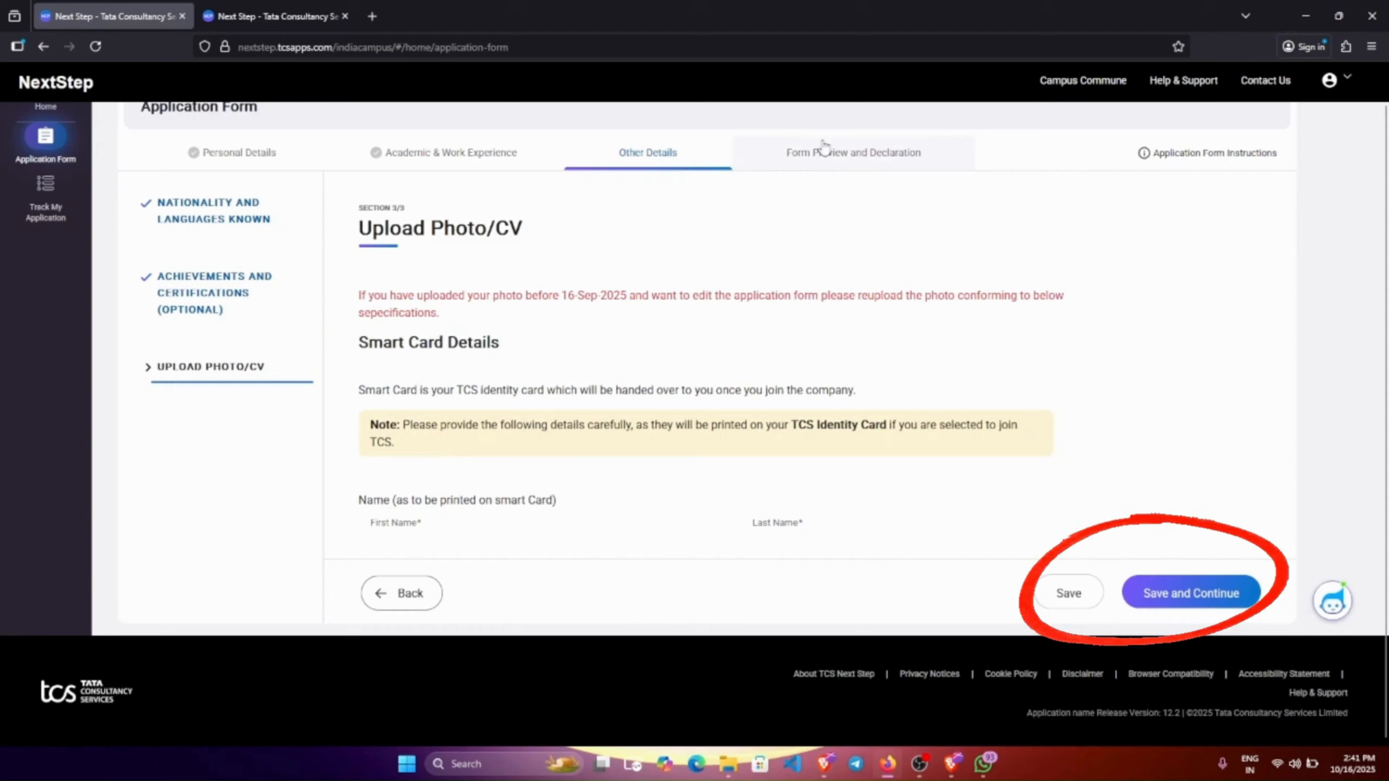
left_click(821, 154)
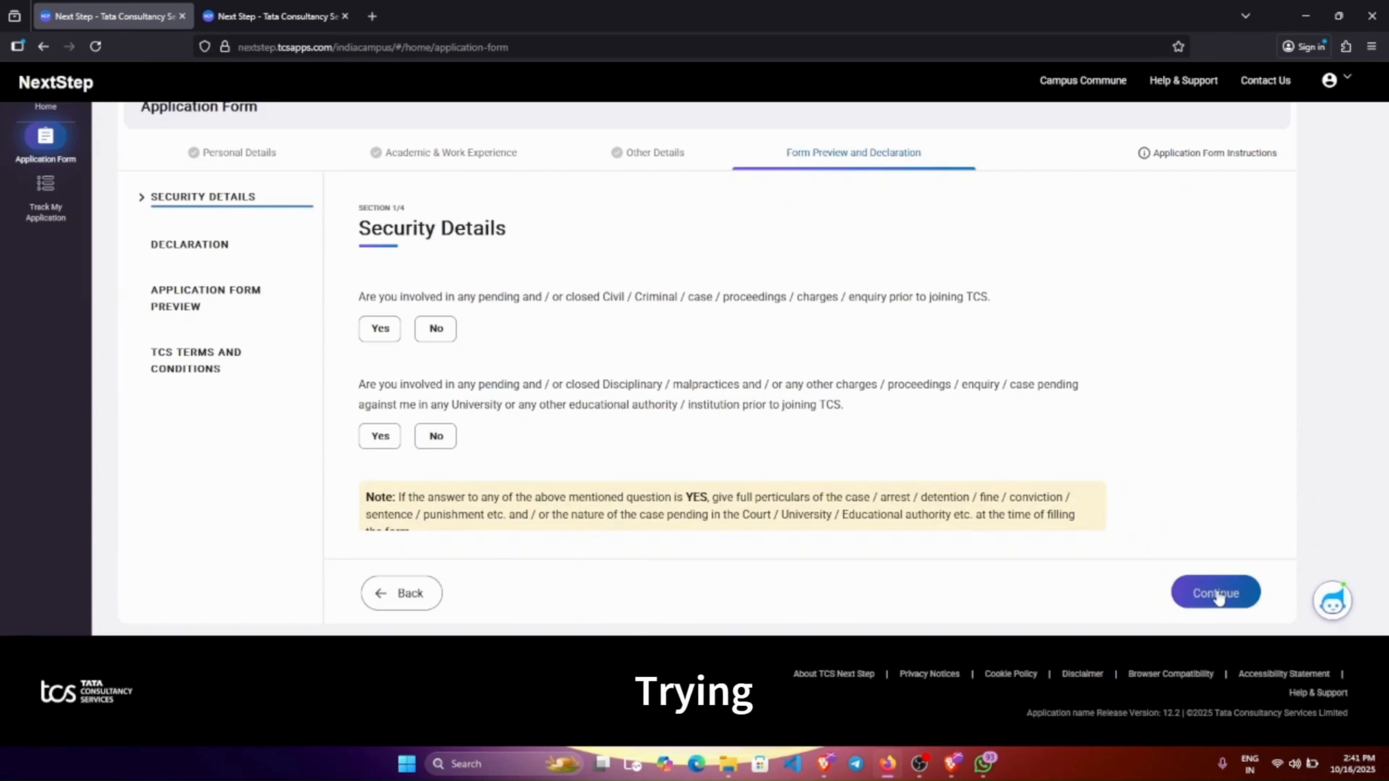
Answer No to the civil/criminal and disciplinary case questions, then continue to Declaration.
scroll(1117, 427, "down", 1)
scroll(1117, 427, "up", 1)
scroll(1116, 428, "down", 1)
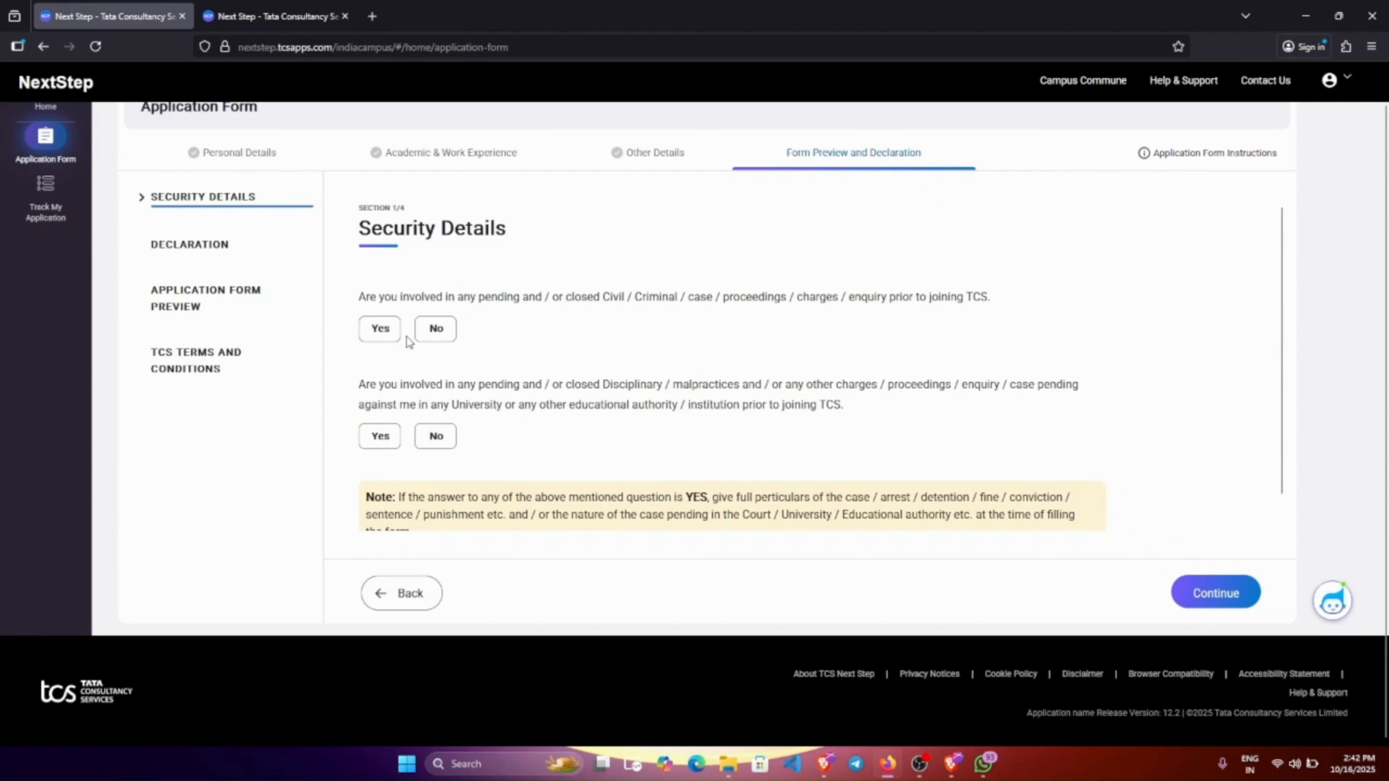
left_click(433, 339)
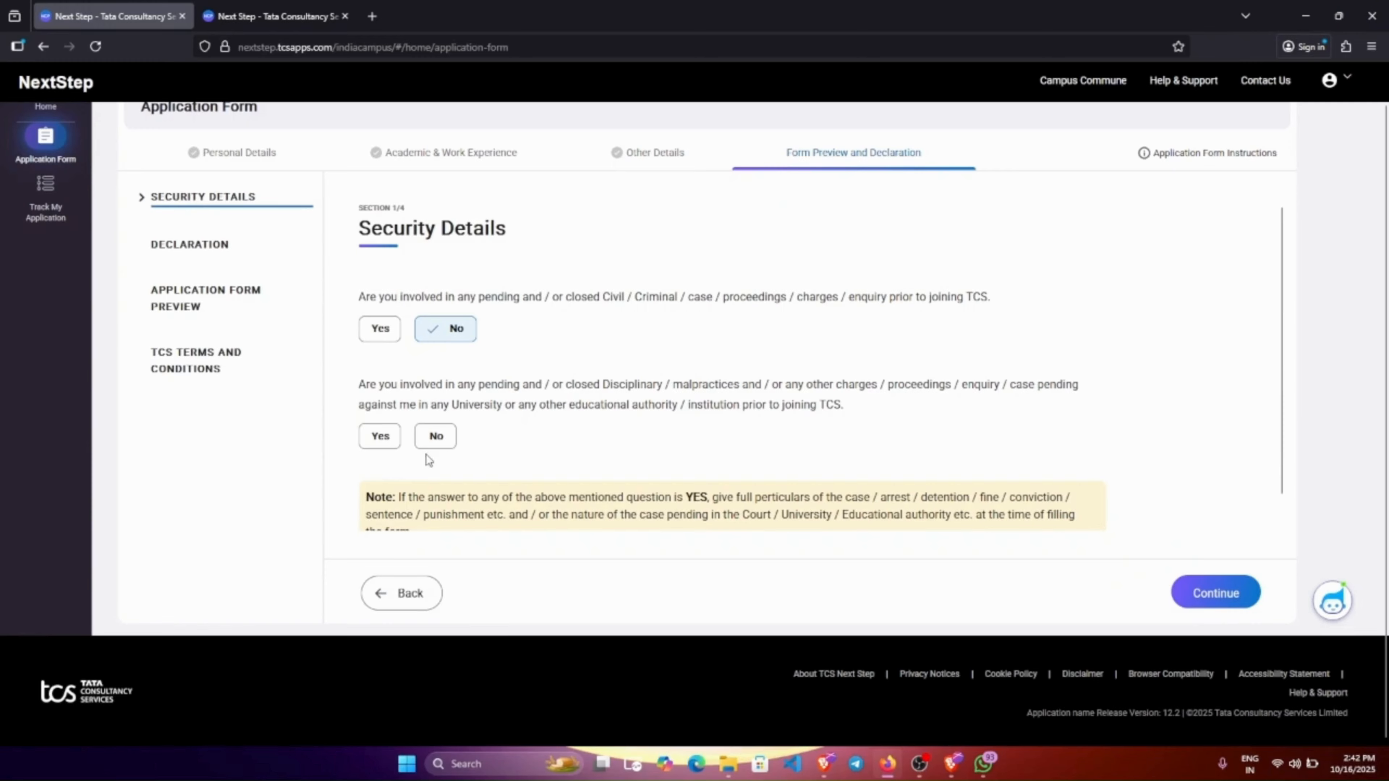
left_click(442, 441)
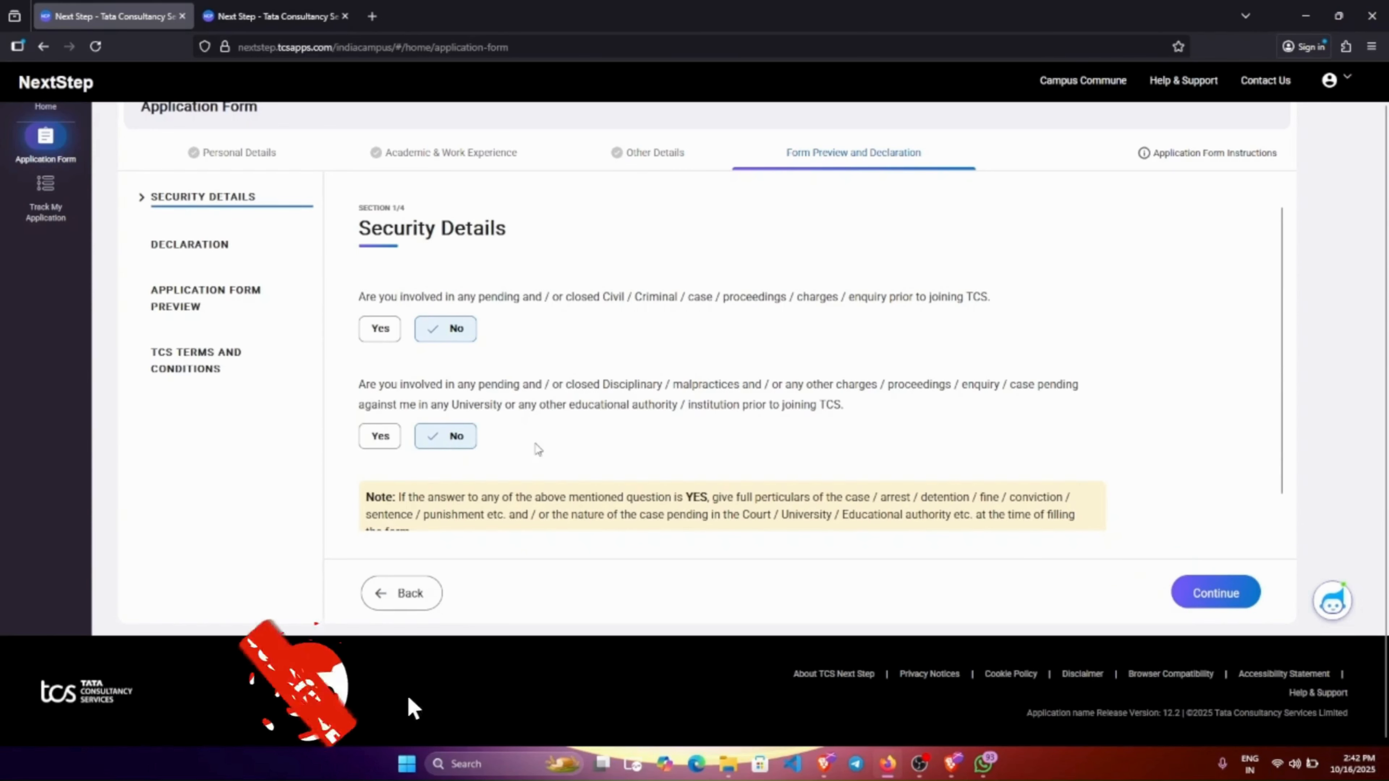
scroll(437, 465, "down", 1)
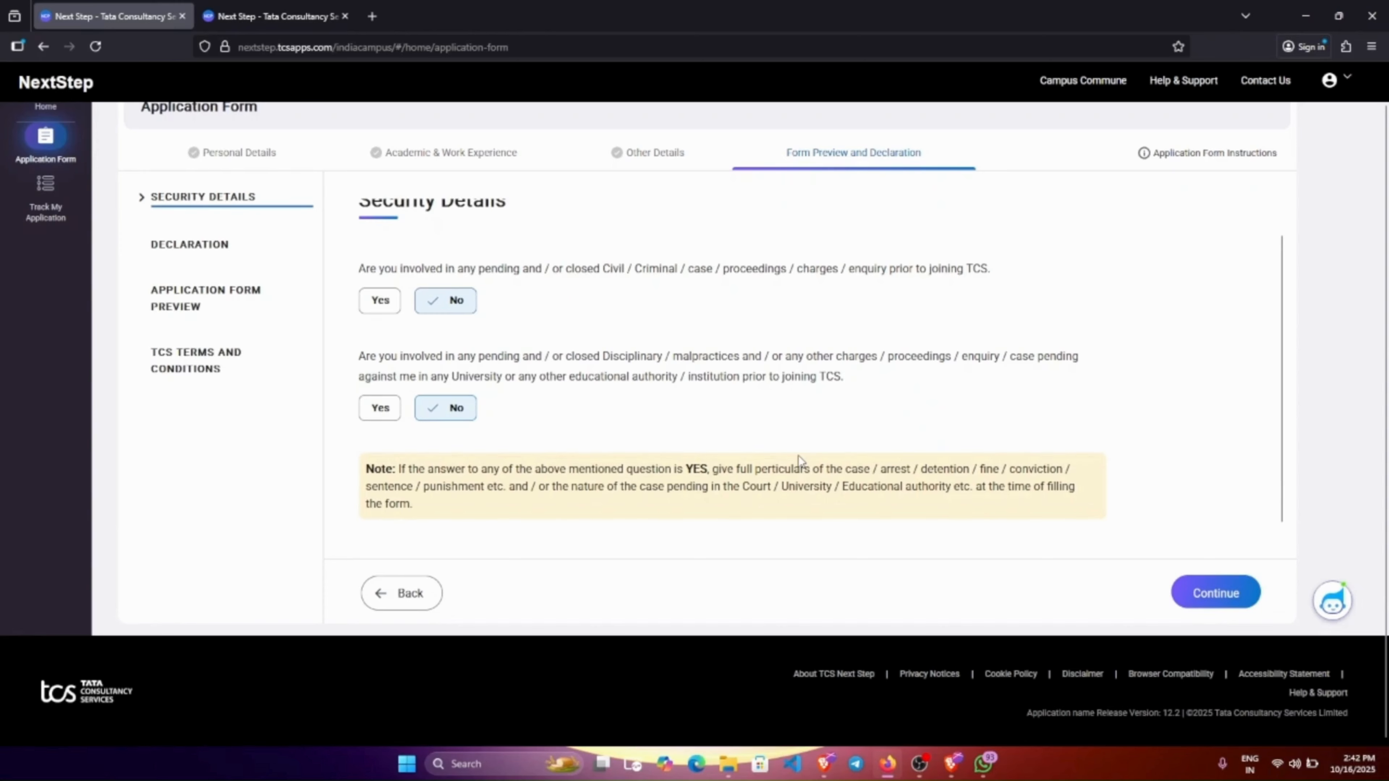
left_click(1216, 593)
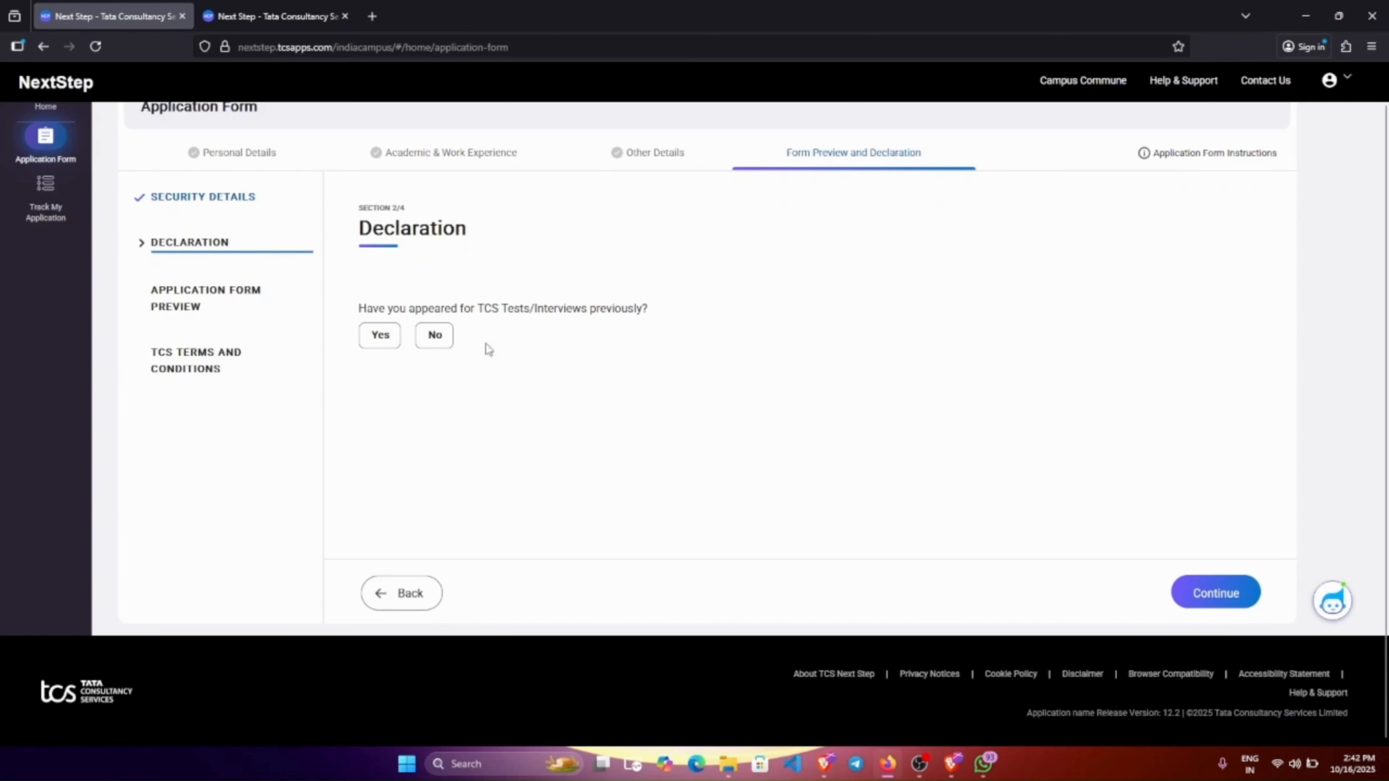
Answer No to previous TCS tests, then pass the Application Form Preview to reach Terms and Conditions.
left_click(438, 340)
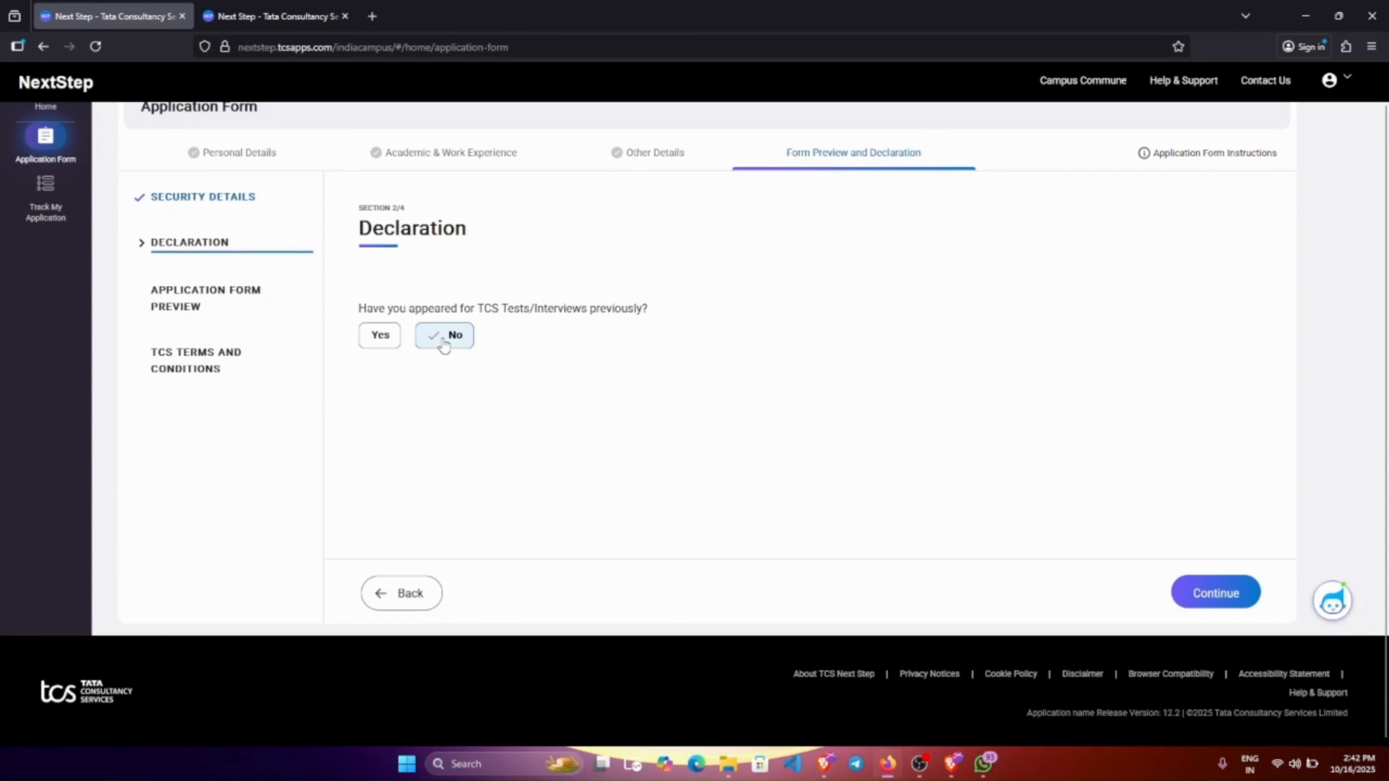
left_click(1199, 589)
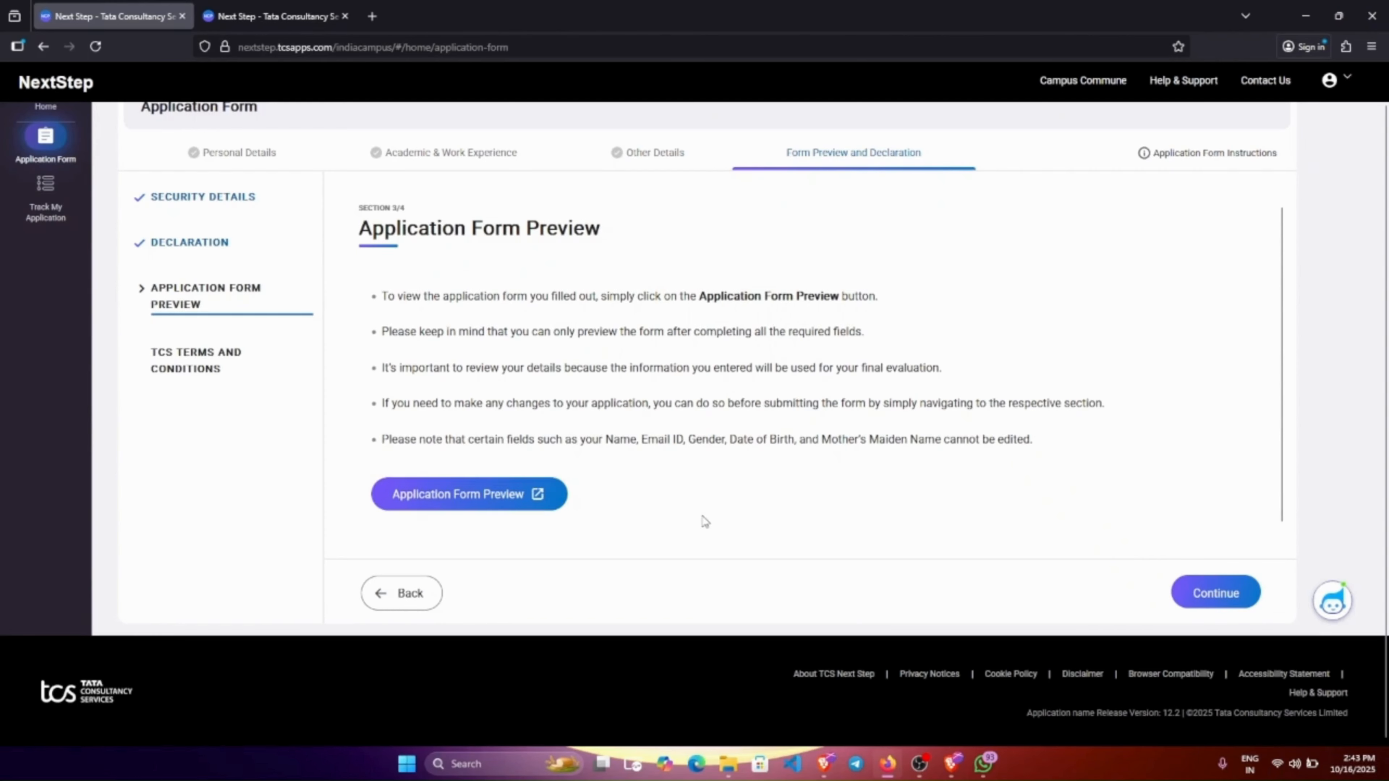
left_click(1216, 591)
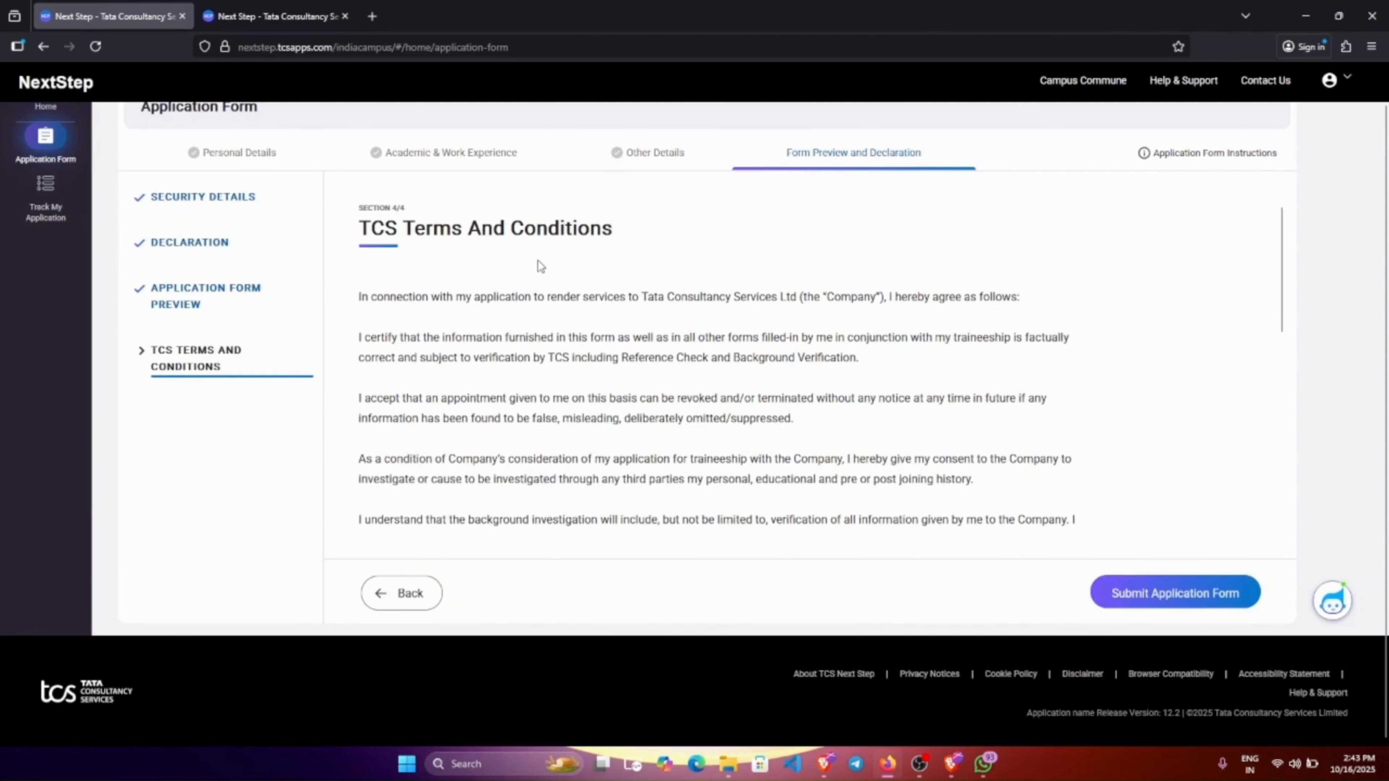
Agree to the Terms and Conditions, enter Kalyani as the place, and submit the application form.
scroll(687, 392, "down", 10)
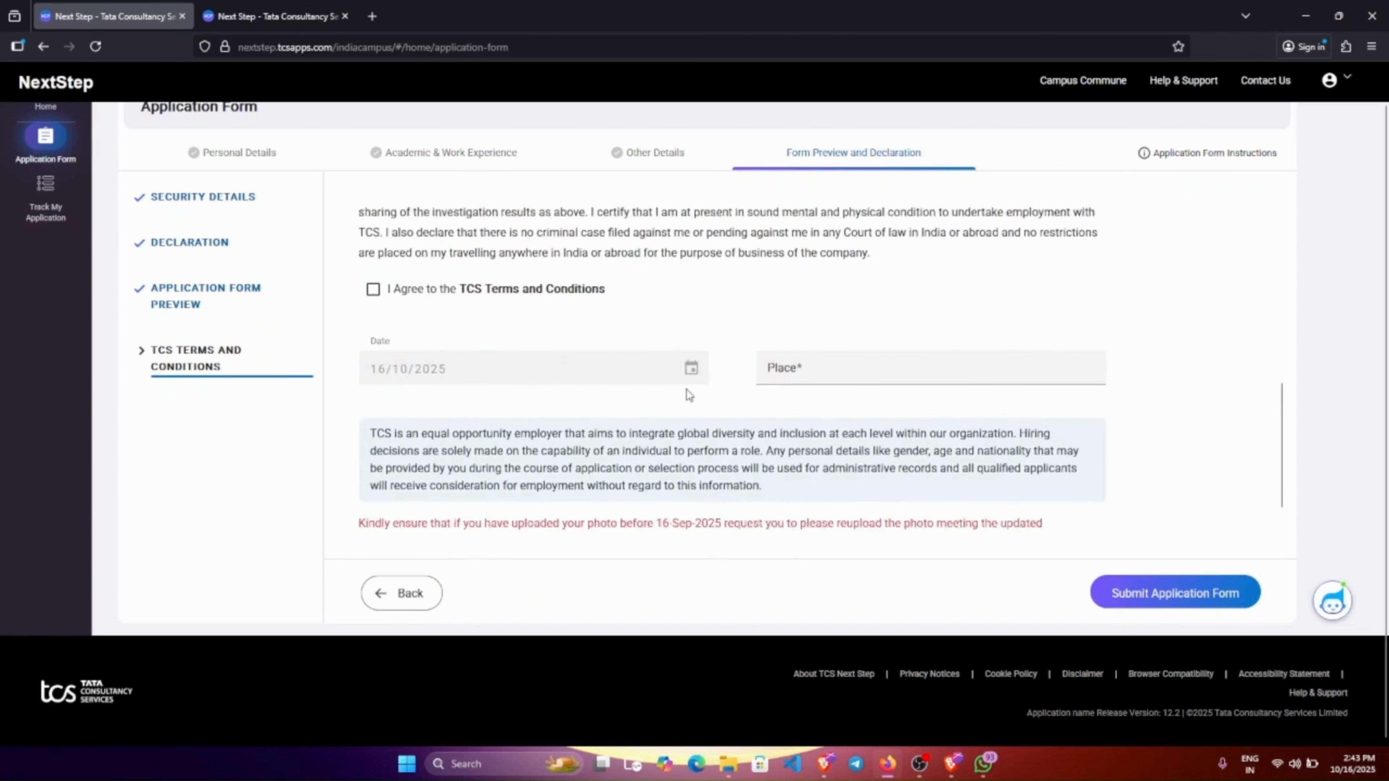
left_click(373, 254)
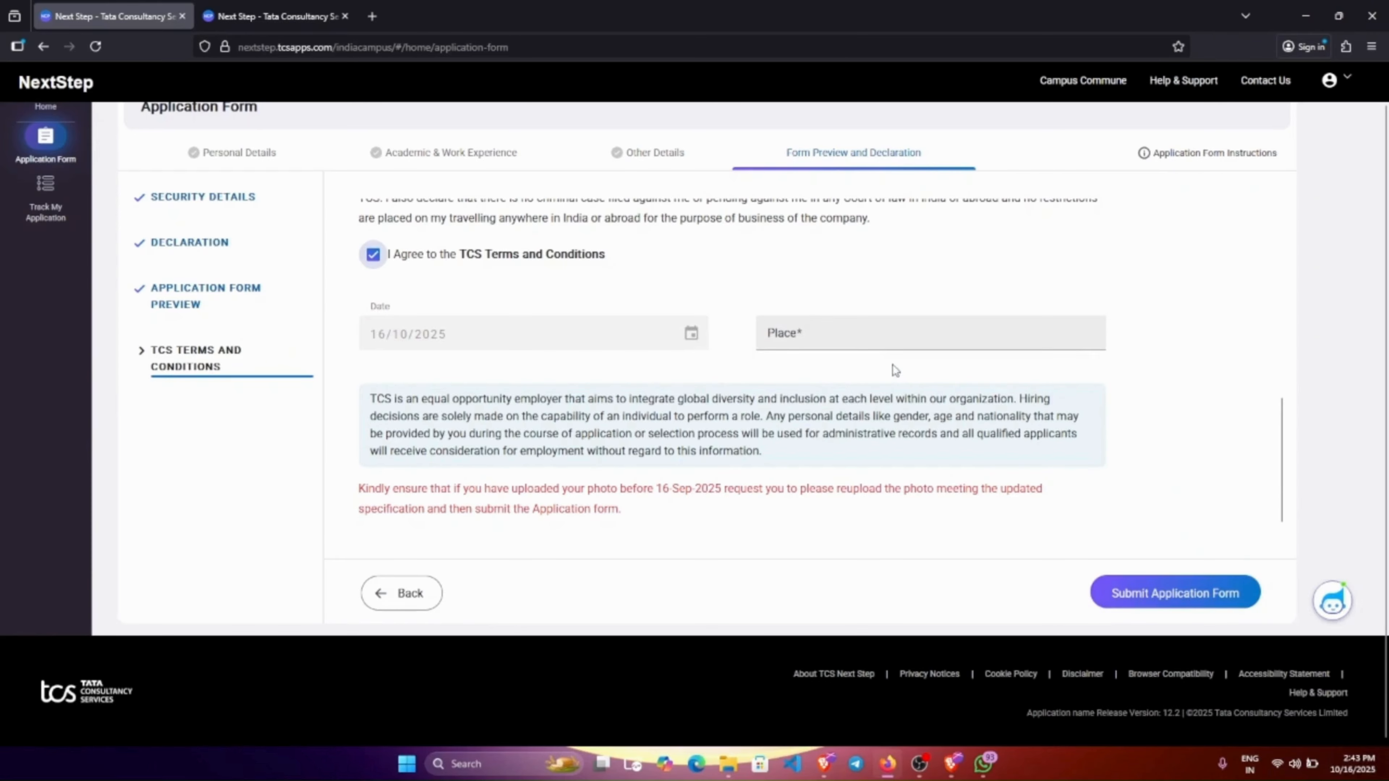
left_click(853, 332)
type("Kalyani")
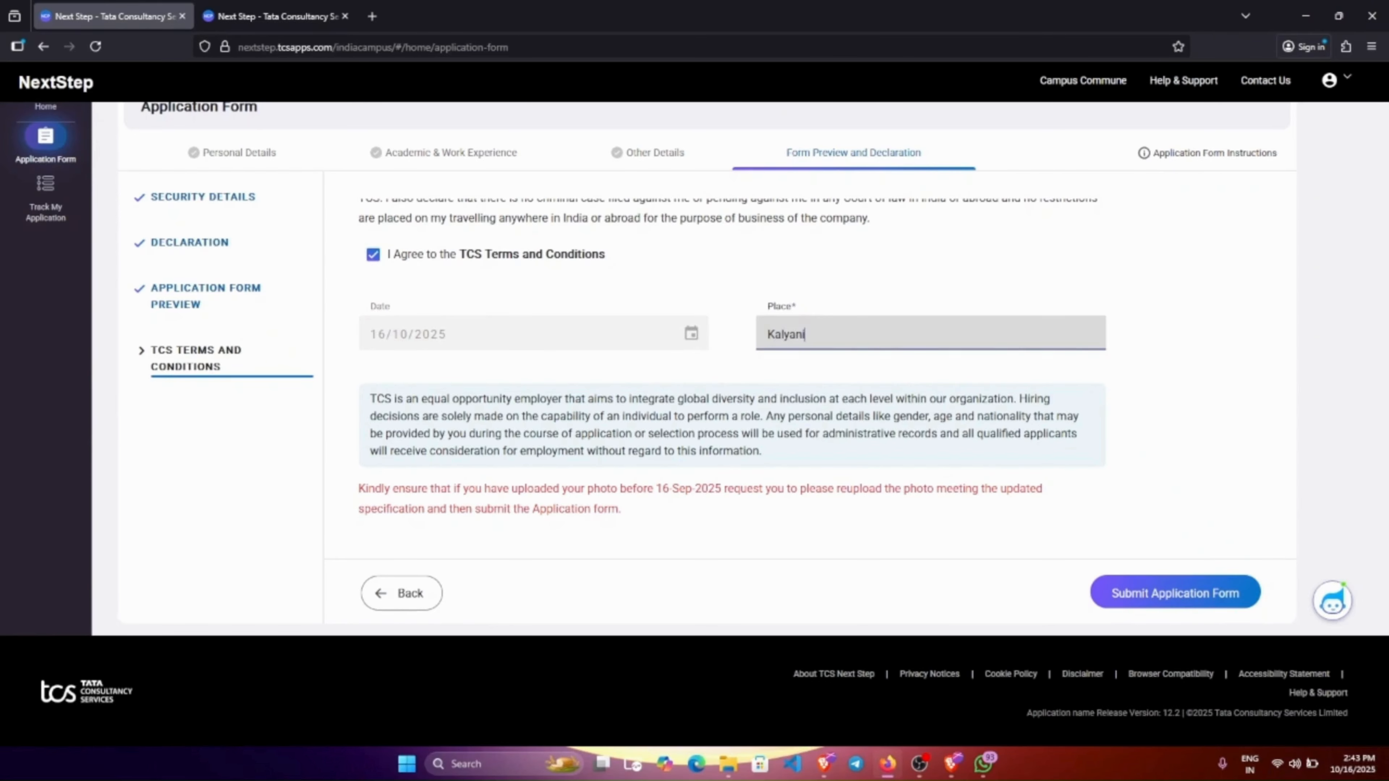
left_click(1211, 589)
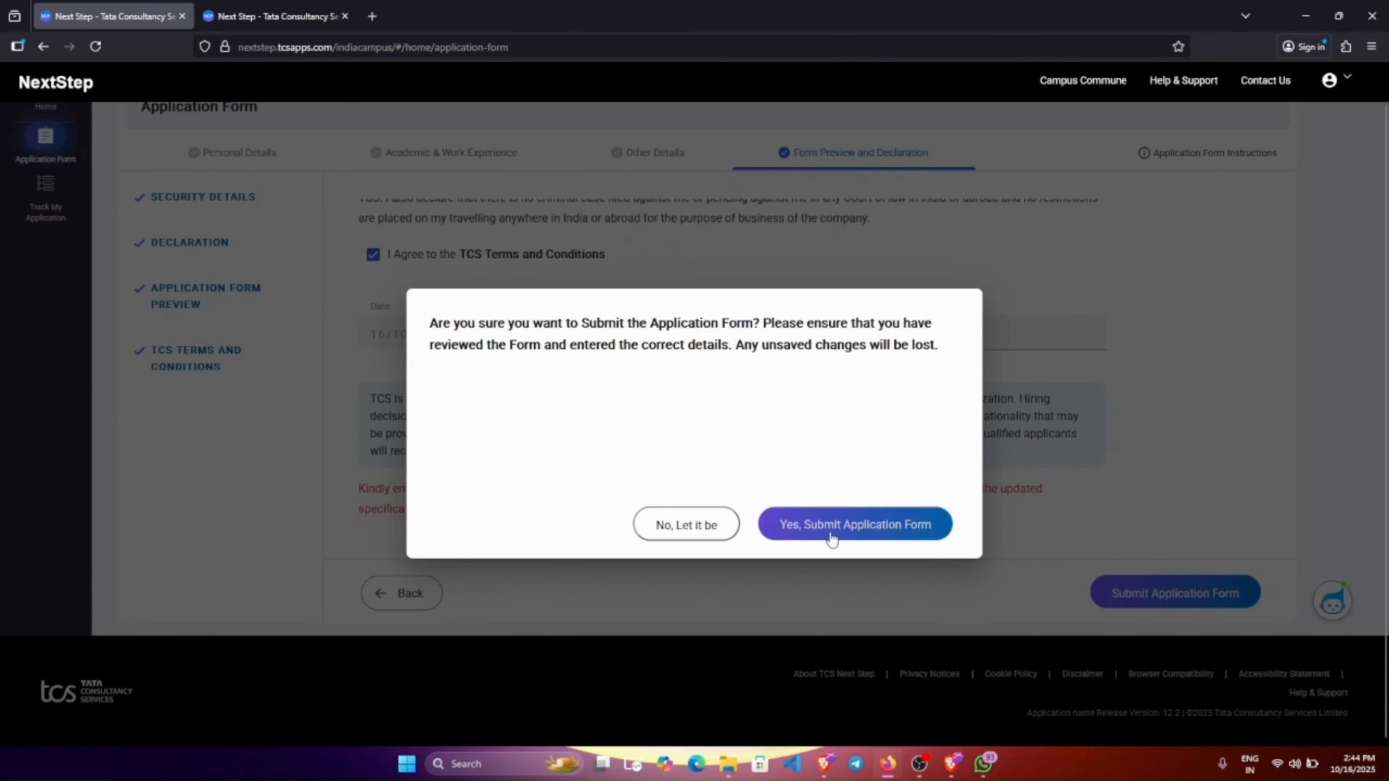
Confirm the submission, retrying Submit Application Form and Yes until the submission succeeds.
left_click(866, 530)
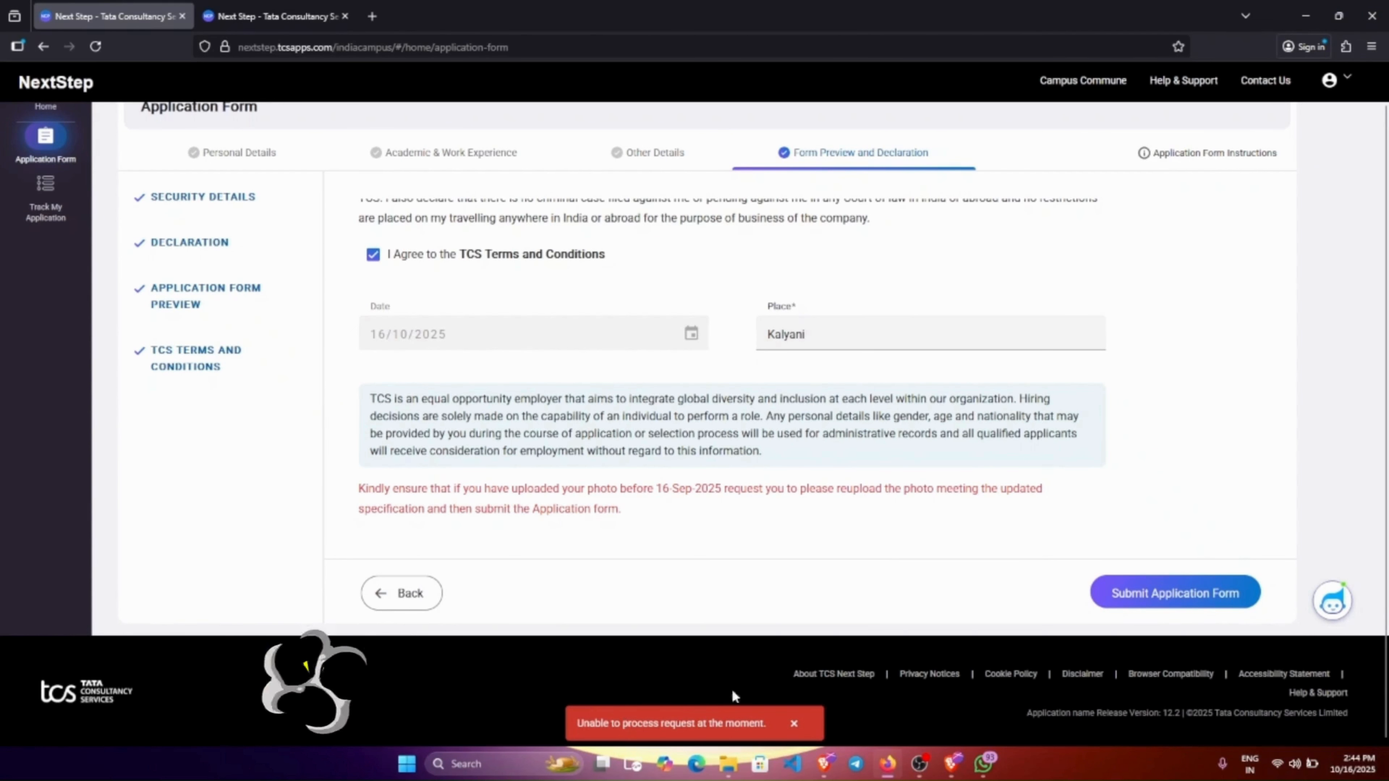
left_click(1138, 590)
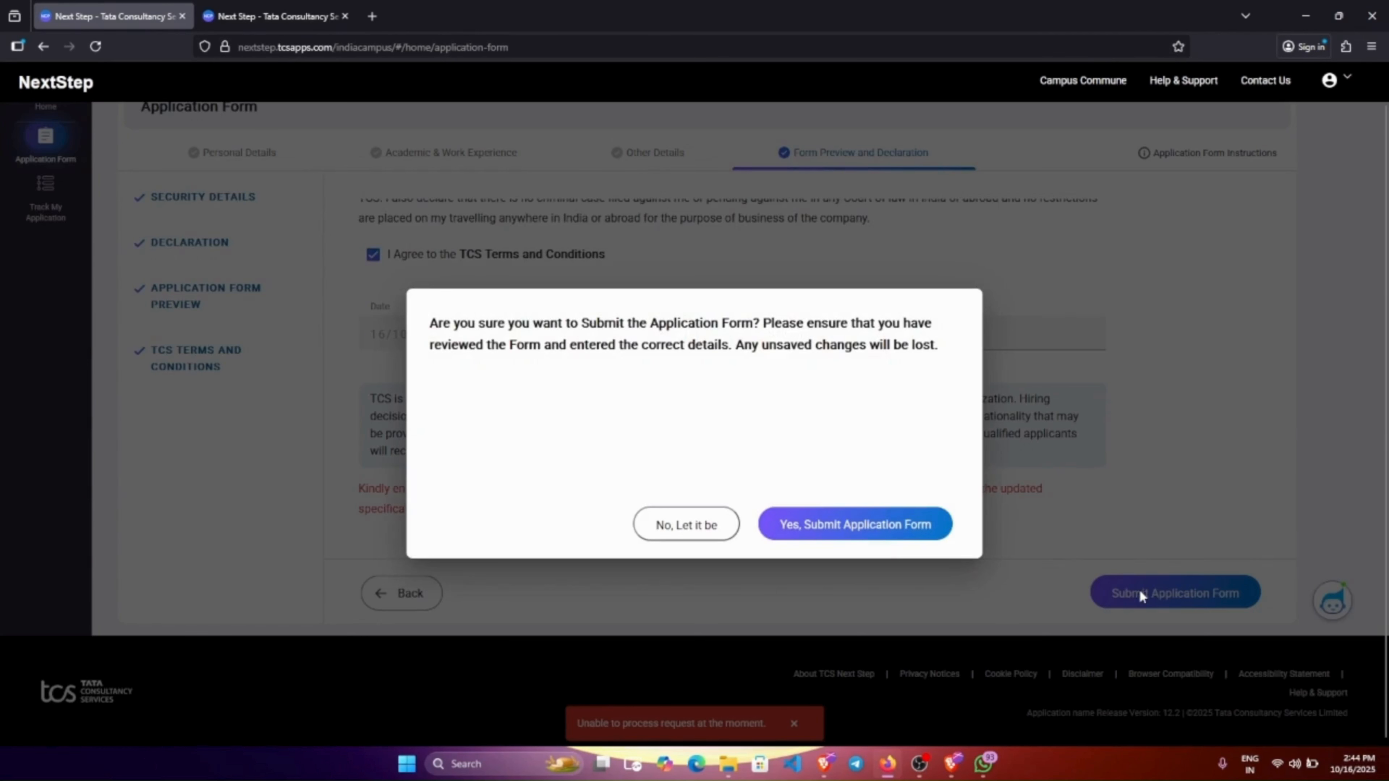
left_click(847, 531)
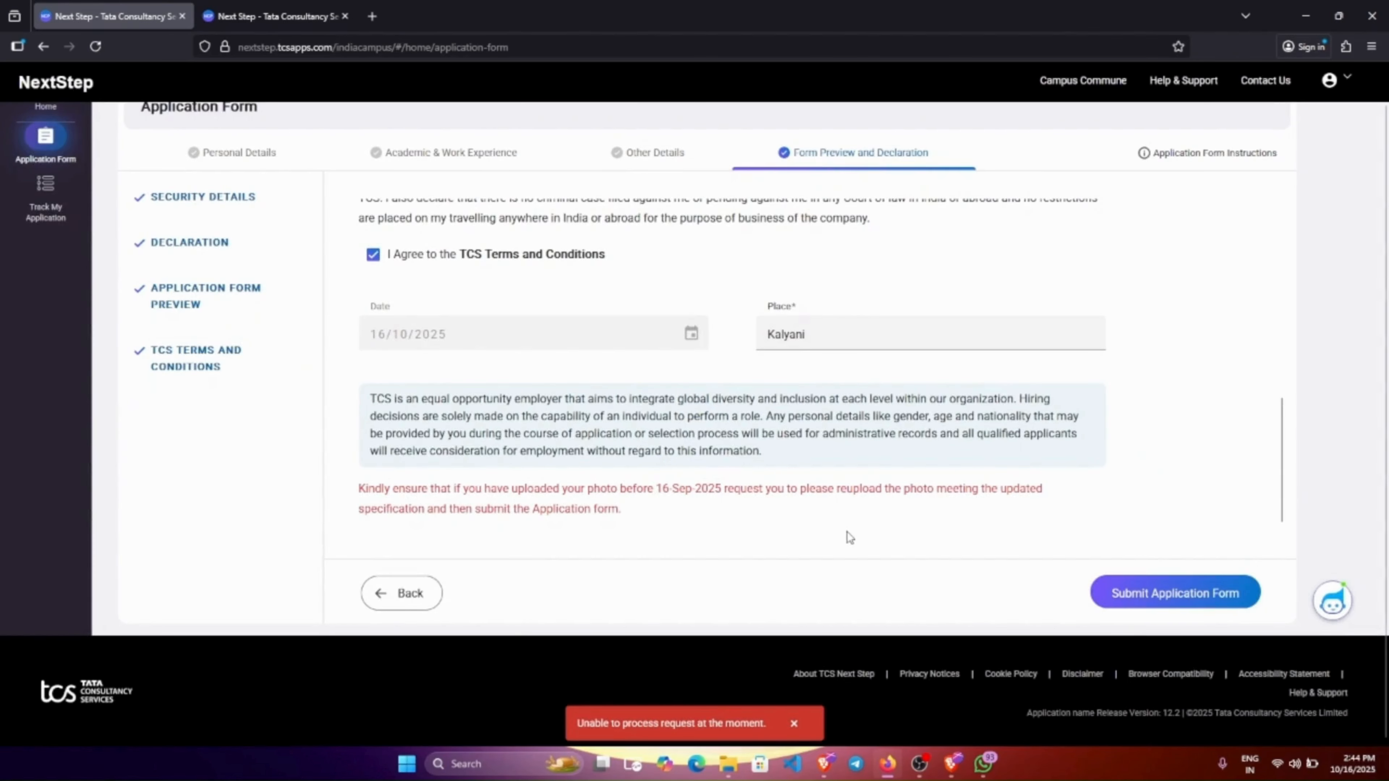
left_click(1166, 597)
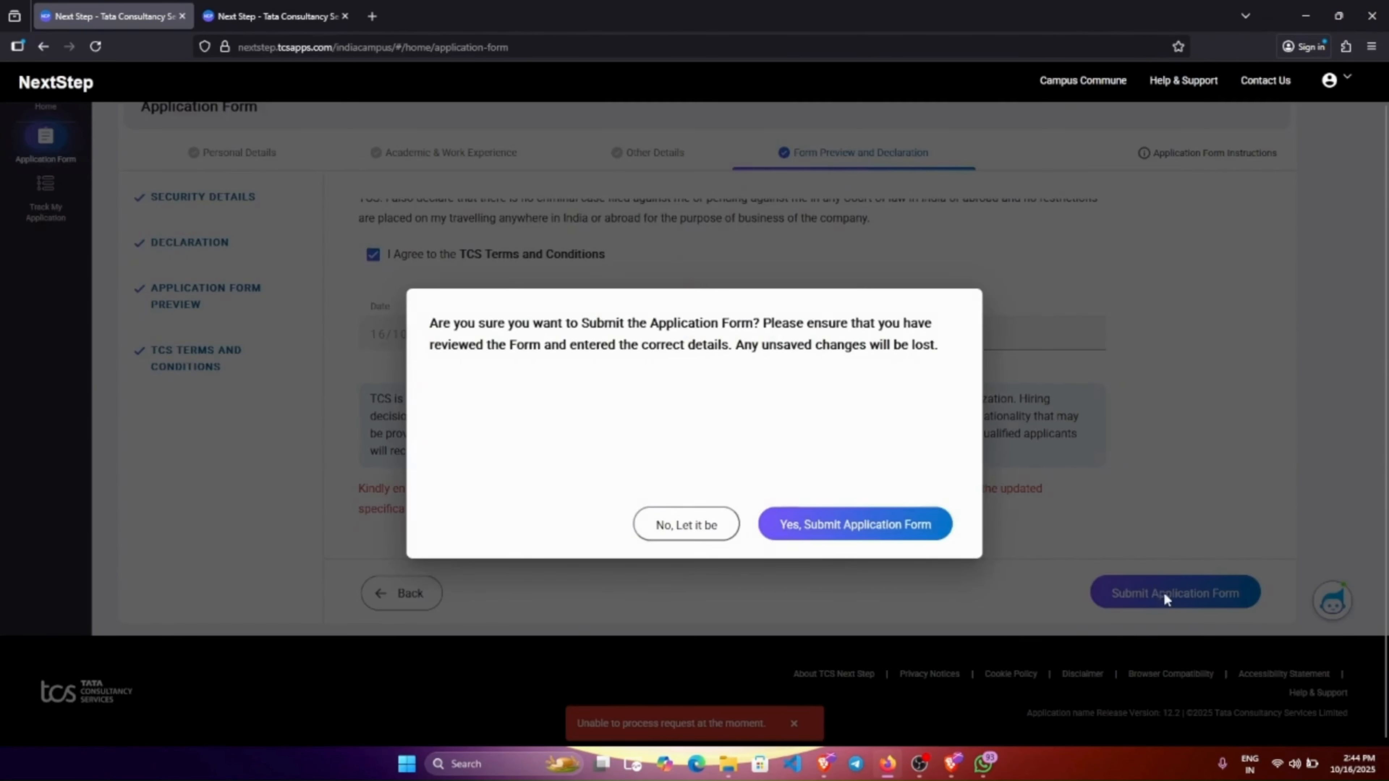
left_click(855, 527)
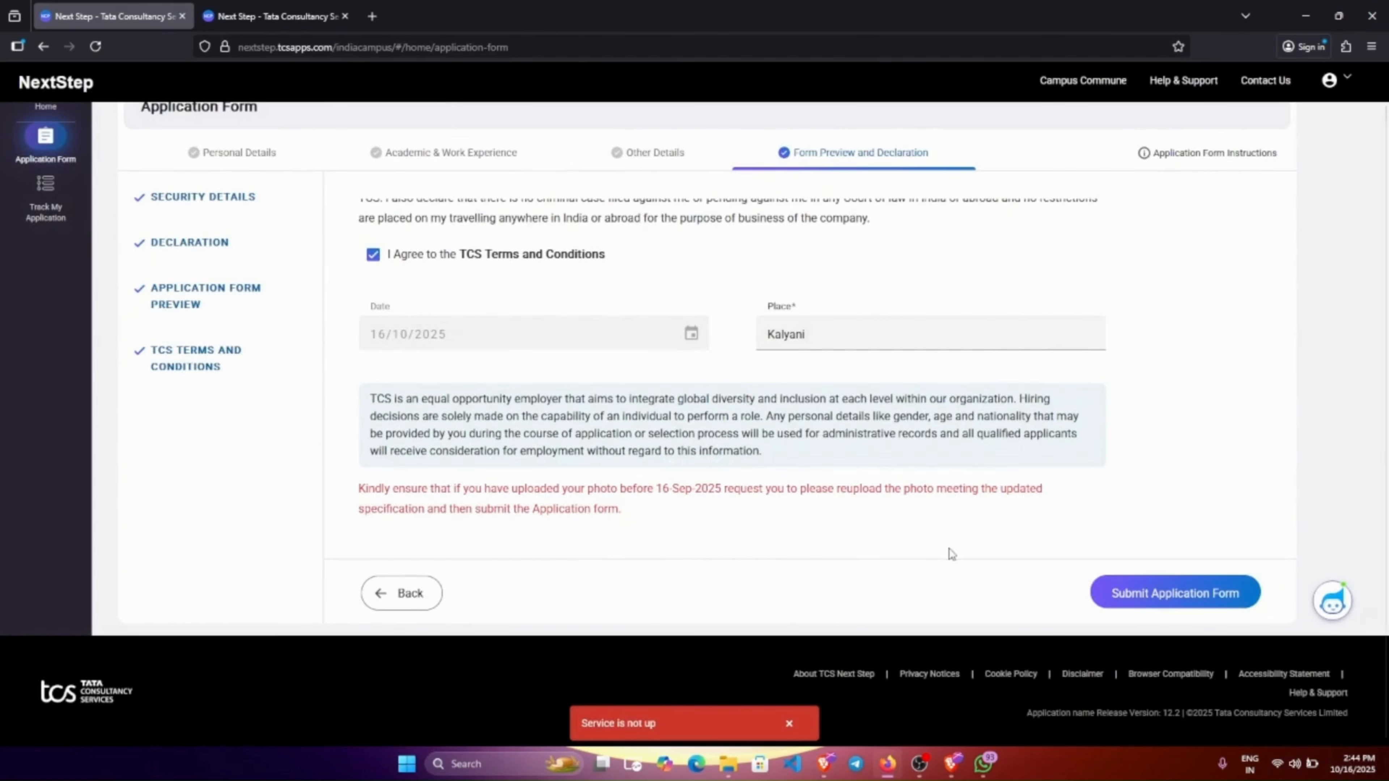
left_click(1126, 591)
left_click(861, 526)
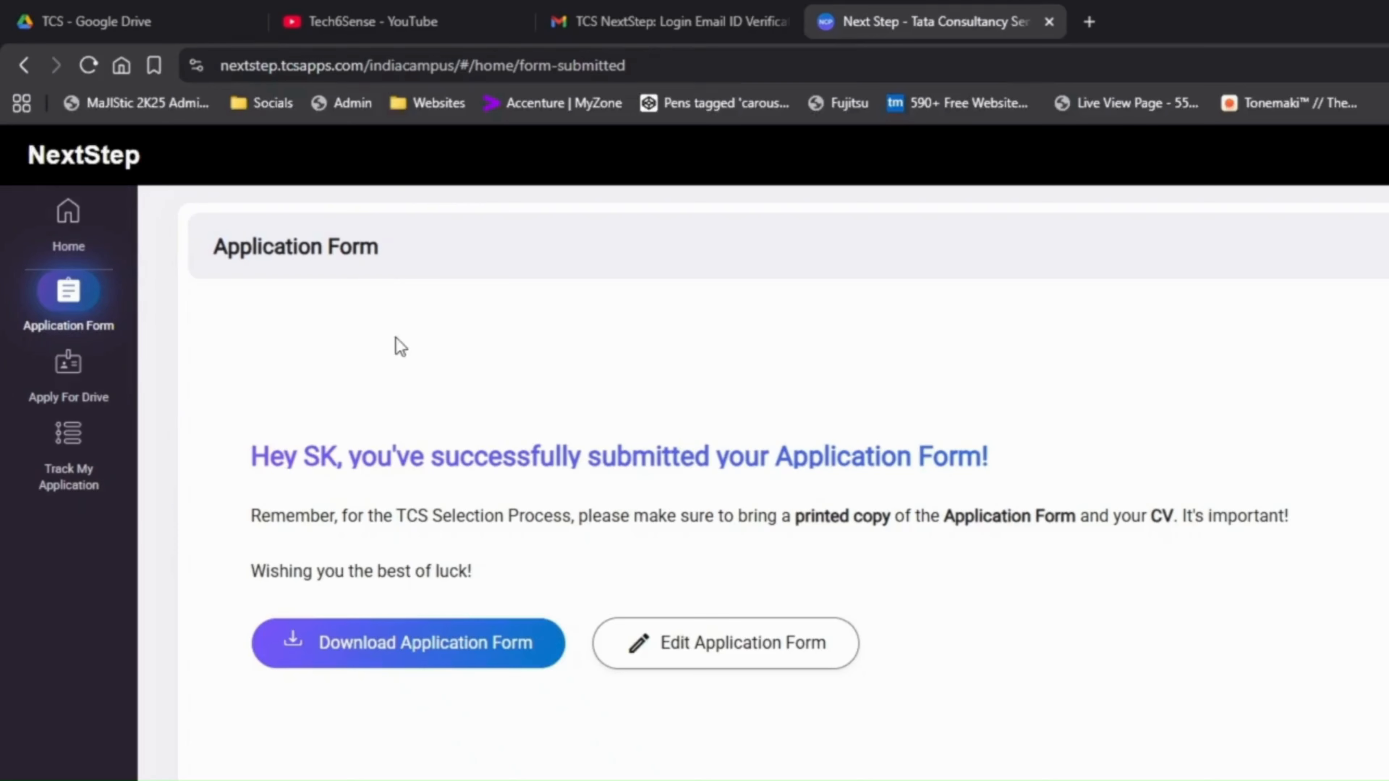
Go to the Apply For Drive page and bring up the Test Centre 1 choices.
left_click(66, 228)
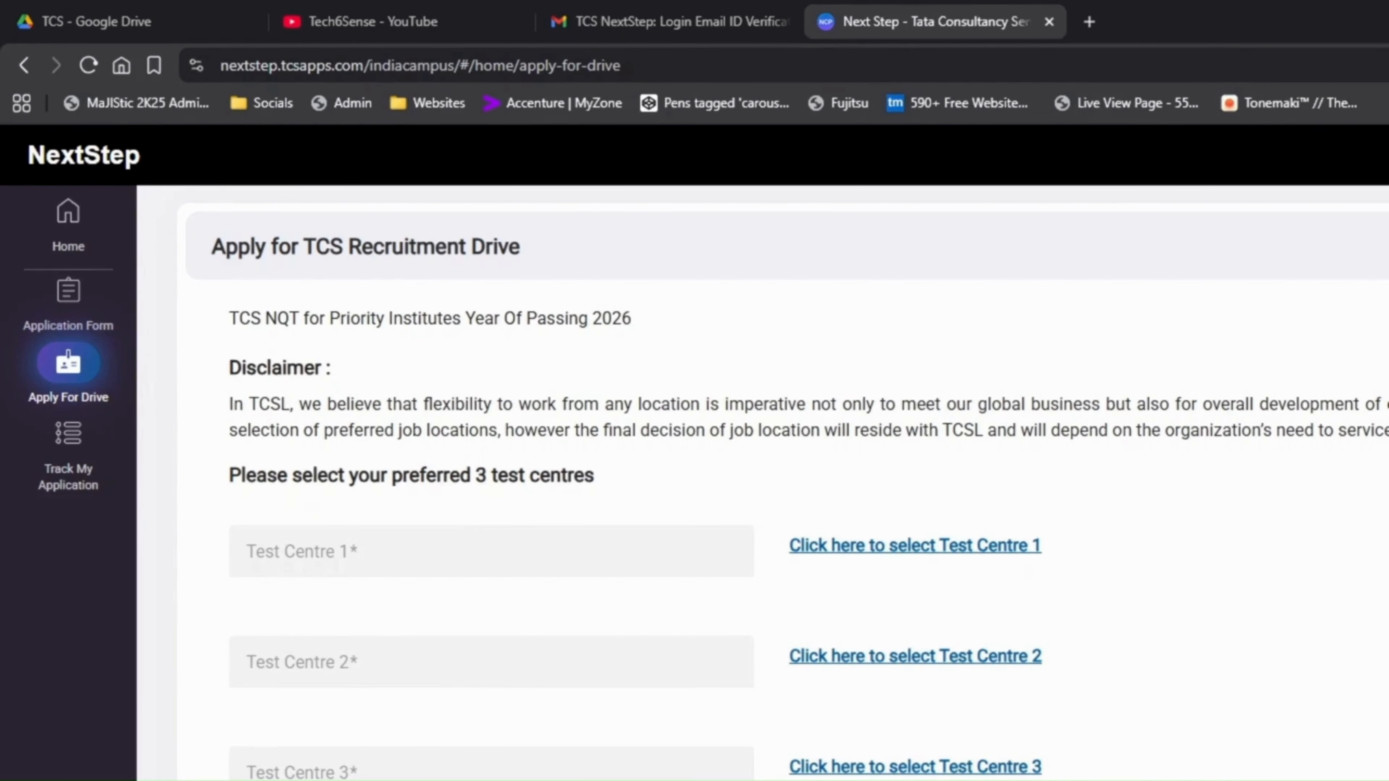
scroll(766, 519, "down", 3)
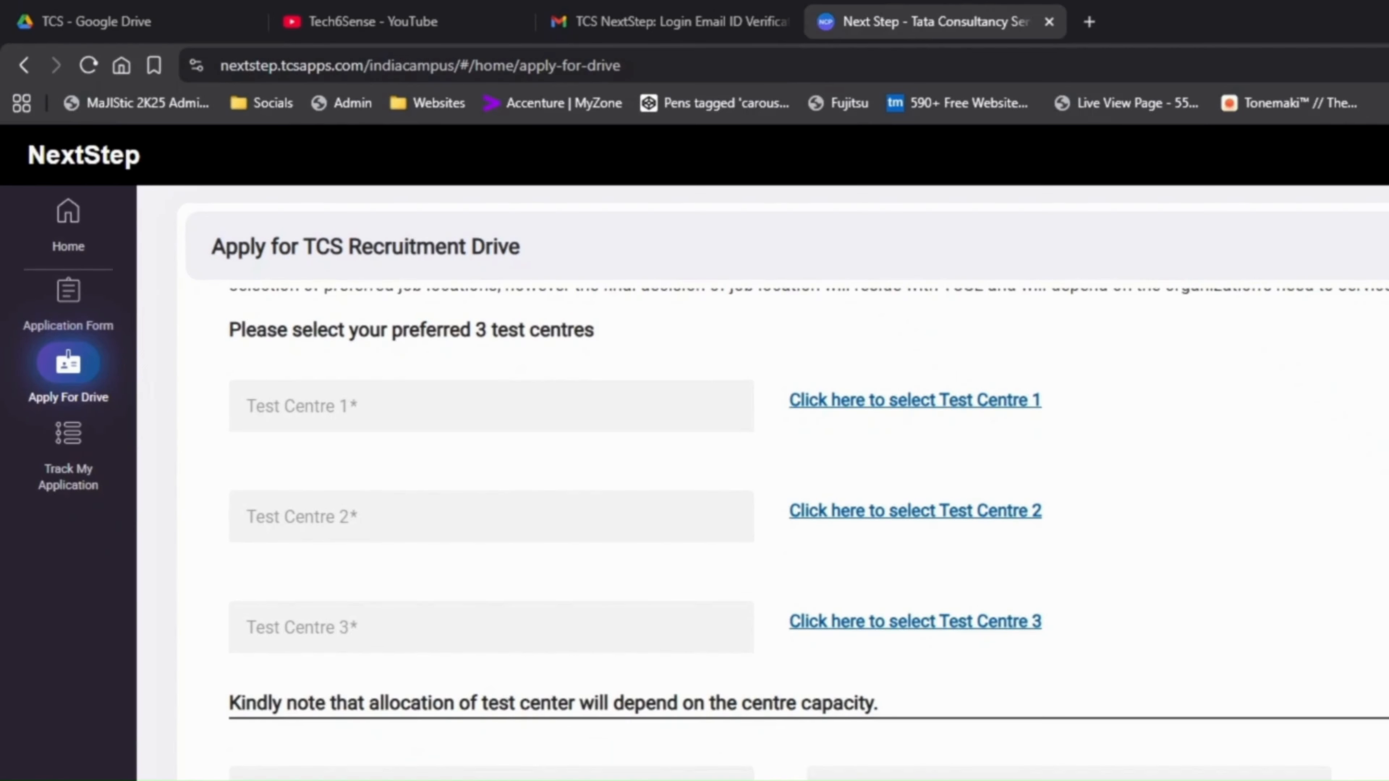
scroll(443, 728, "up", 3)
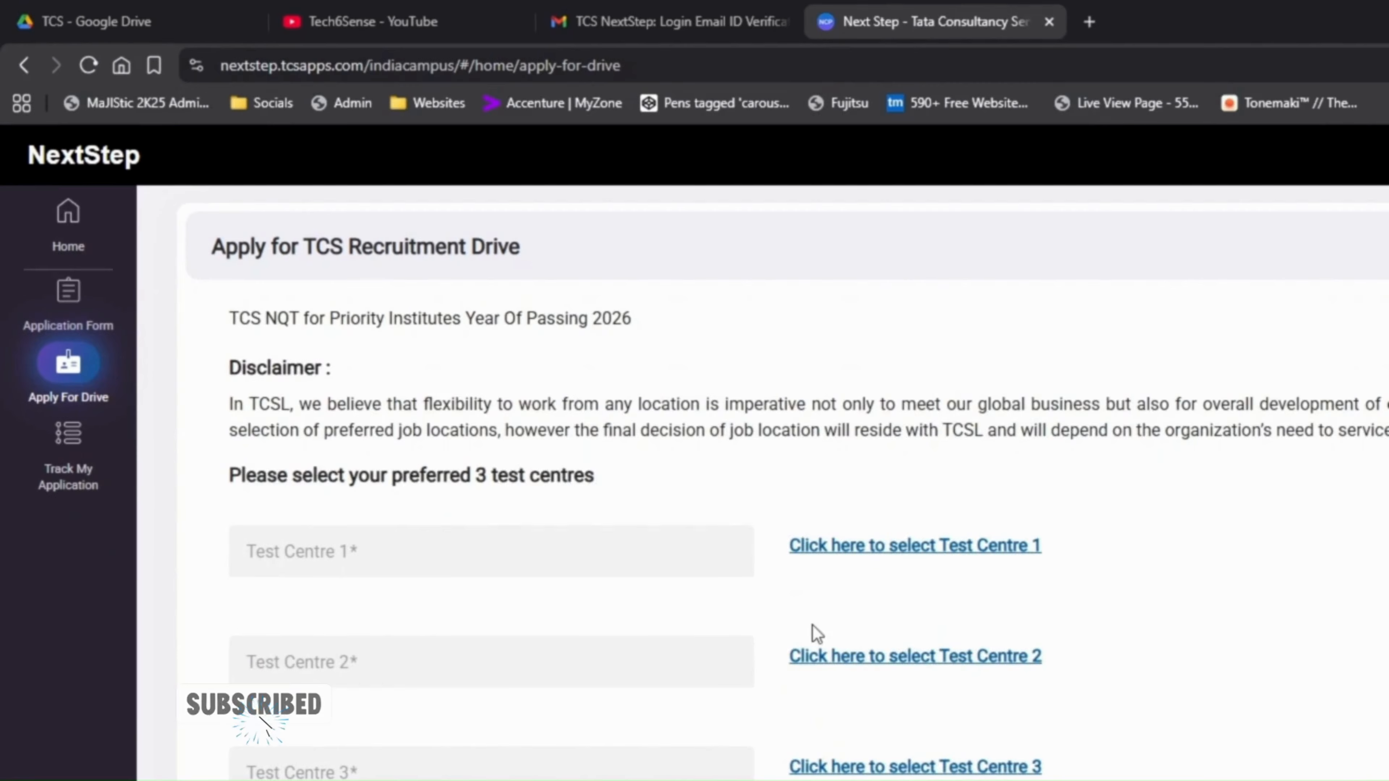
left_click(891, 547)
Choose West Bengal test centres: KALYANI as Test Centre 1 and ASANSOL as Test Centre 3.
scroll(790, 496, "down", 10)
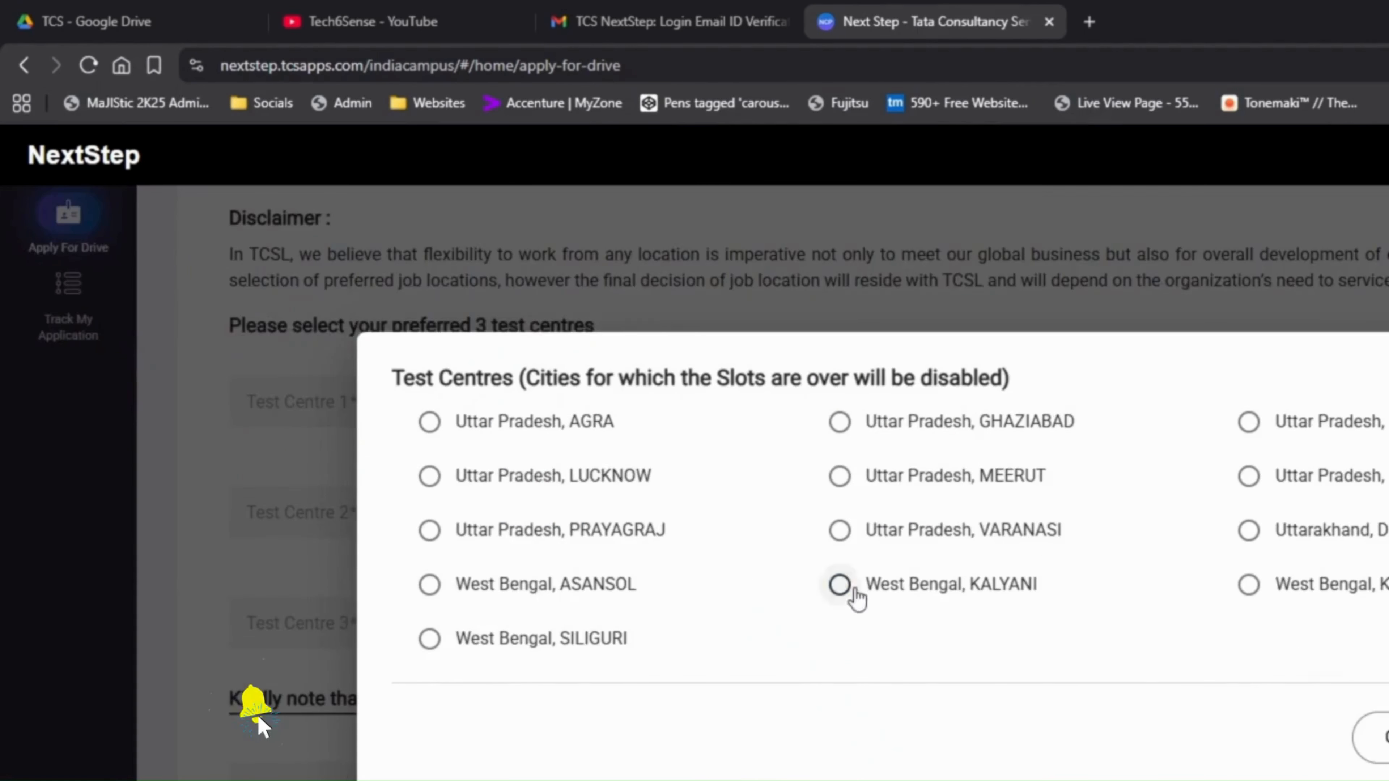
left_click(839, 585)
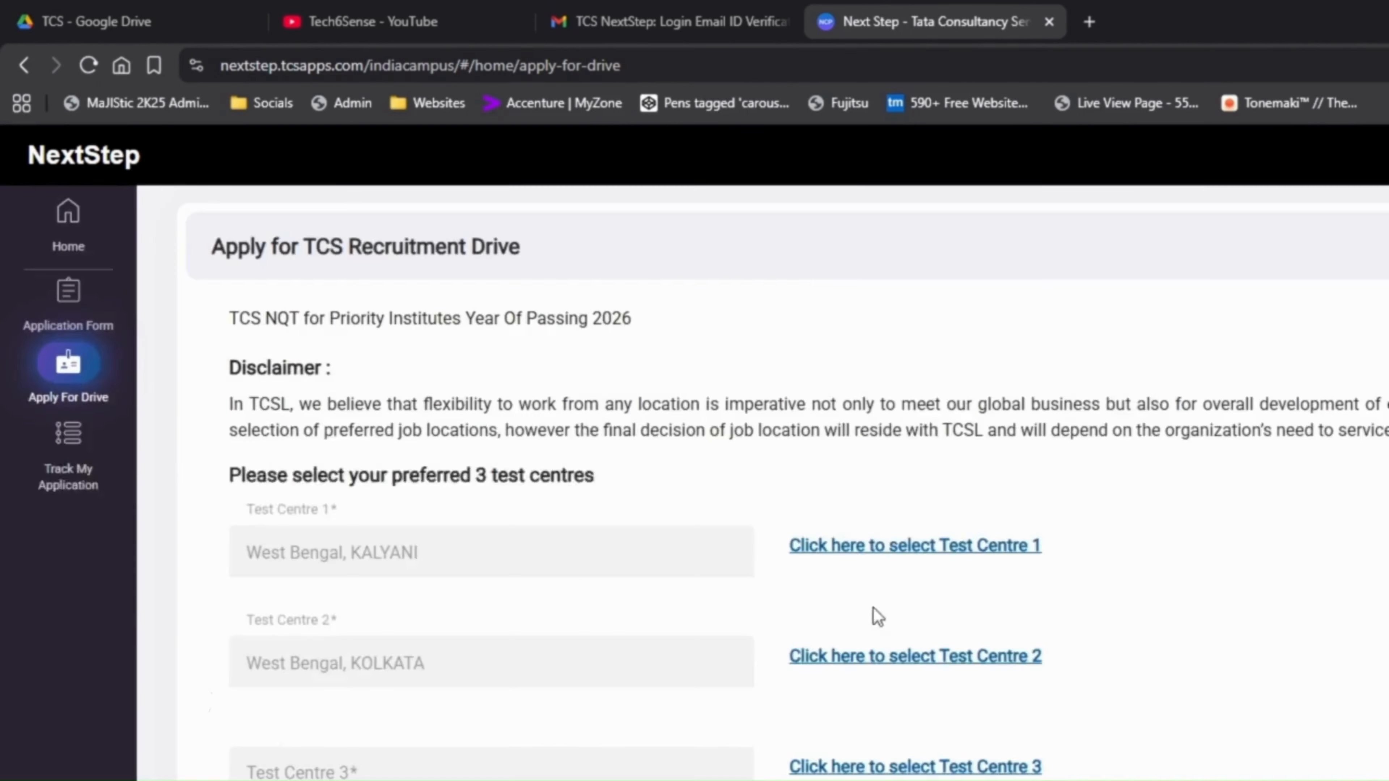
left_click(914, 766)
scroll(875, 547, "down", 10)
left_click(430, 584)
scroll(1134, 776, "down", 3)
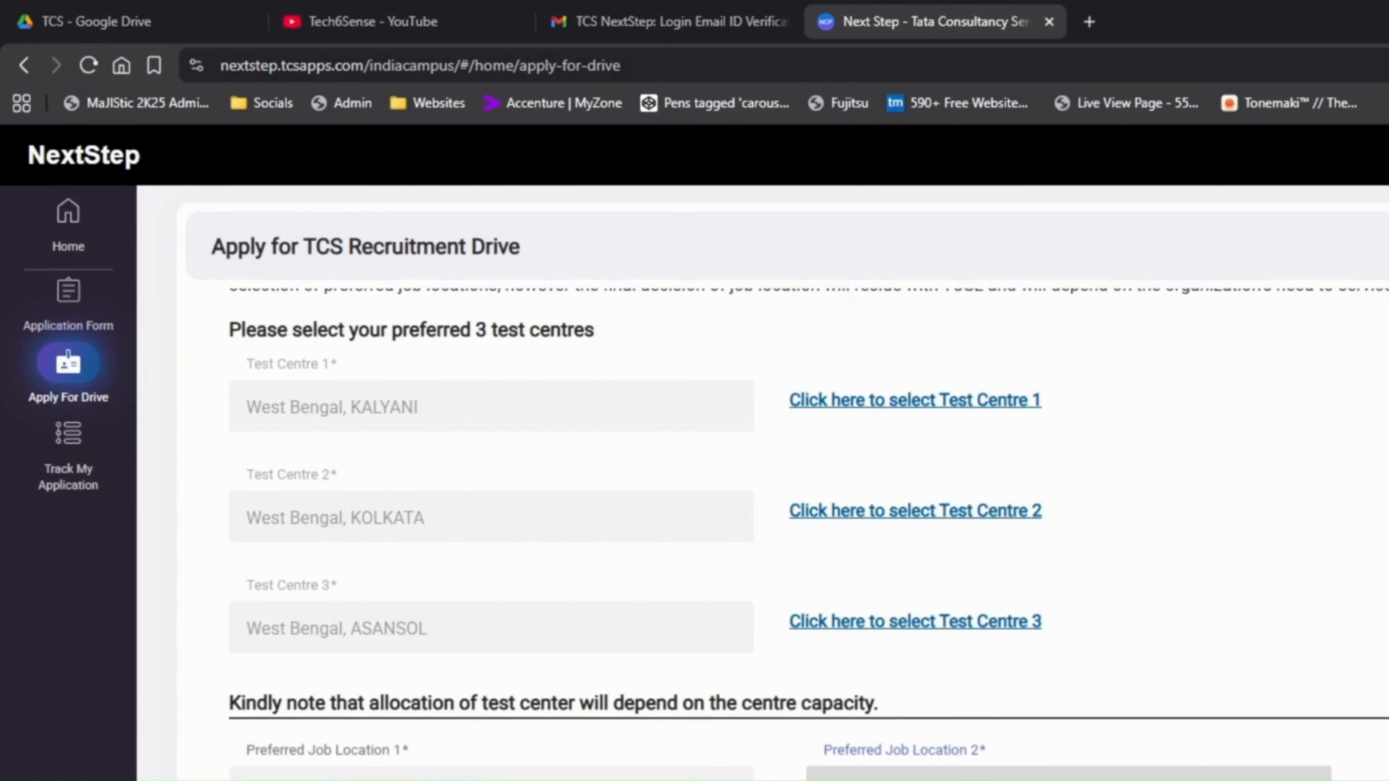
Pick a city for Preferred Job Location 1 from its dropdown.
left_click(470, 777)
scroll(427, 768, "down", 1)
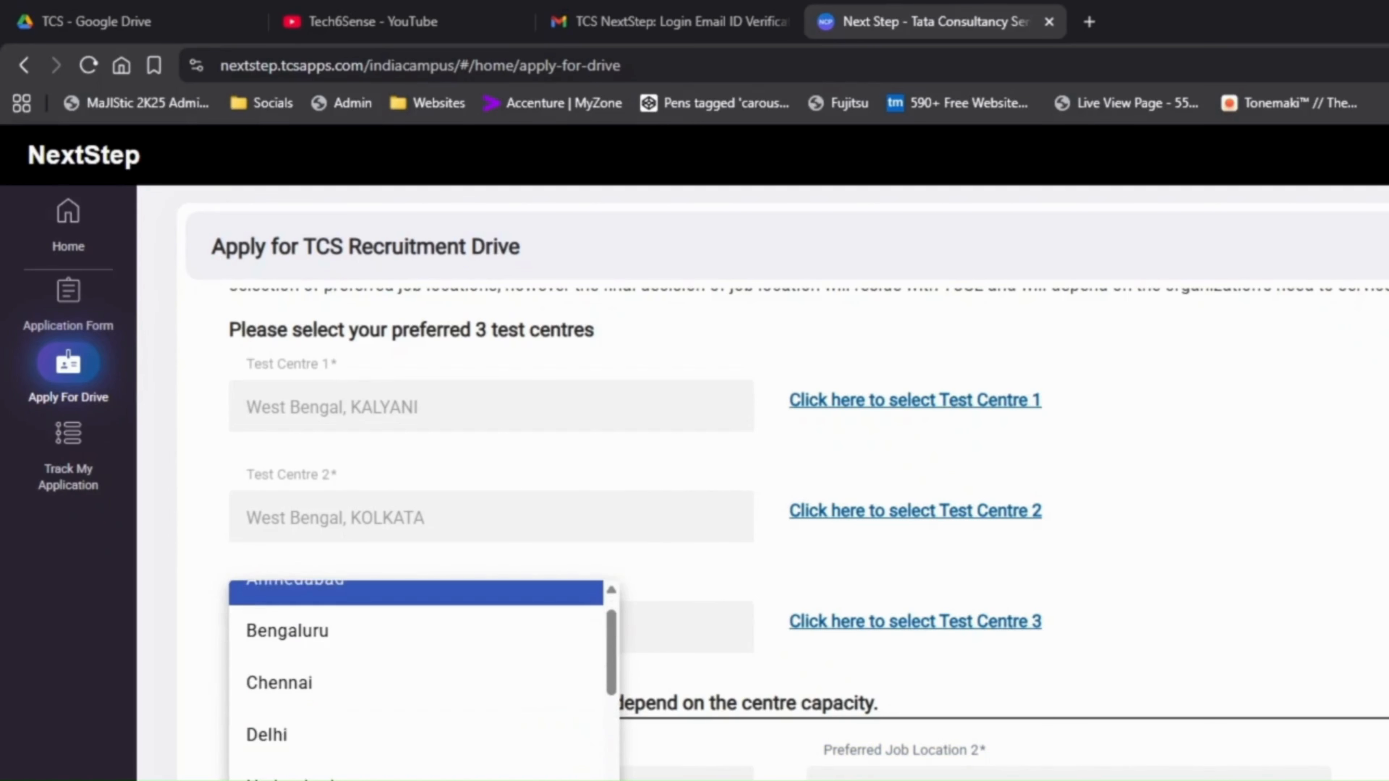
left_click(426, 777)
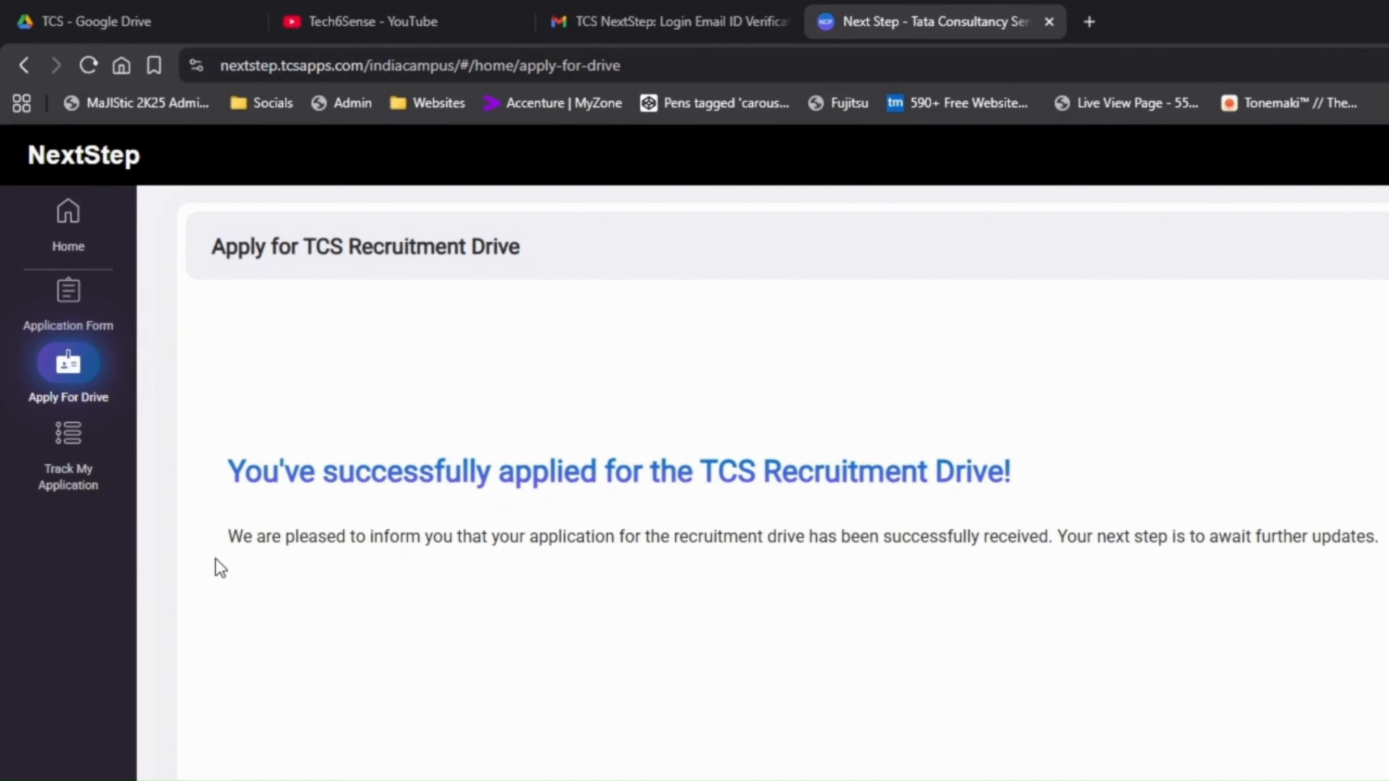
Show the Track My Application timeline with Registered, Application Received and Applied for Drive.
left_click(81, 465)
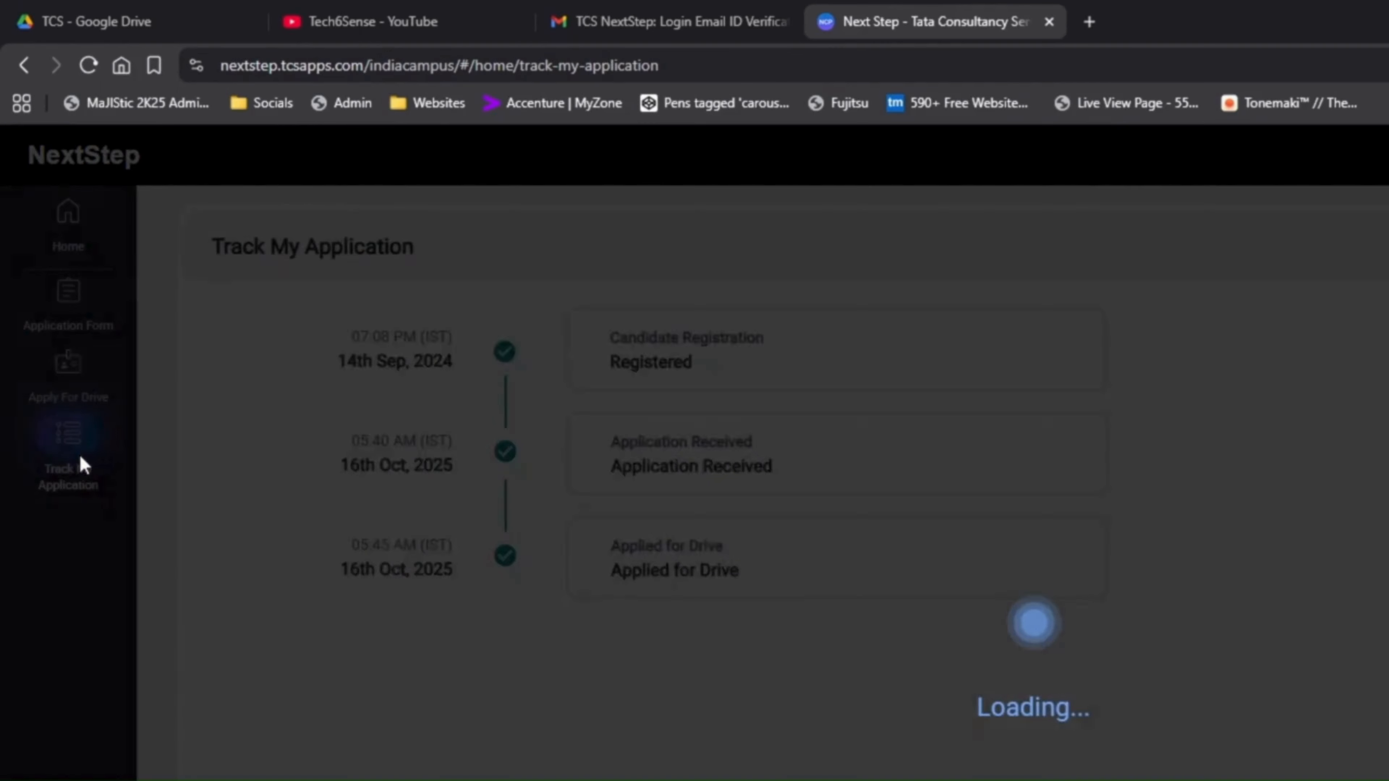